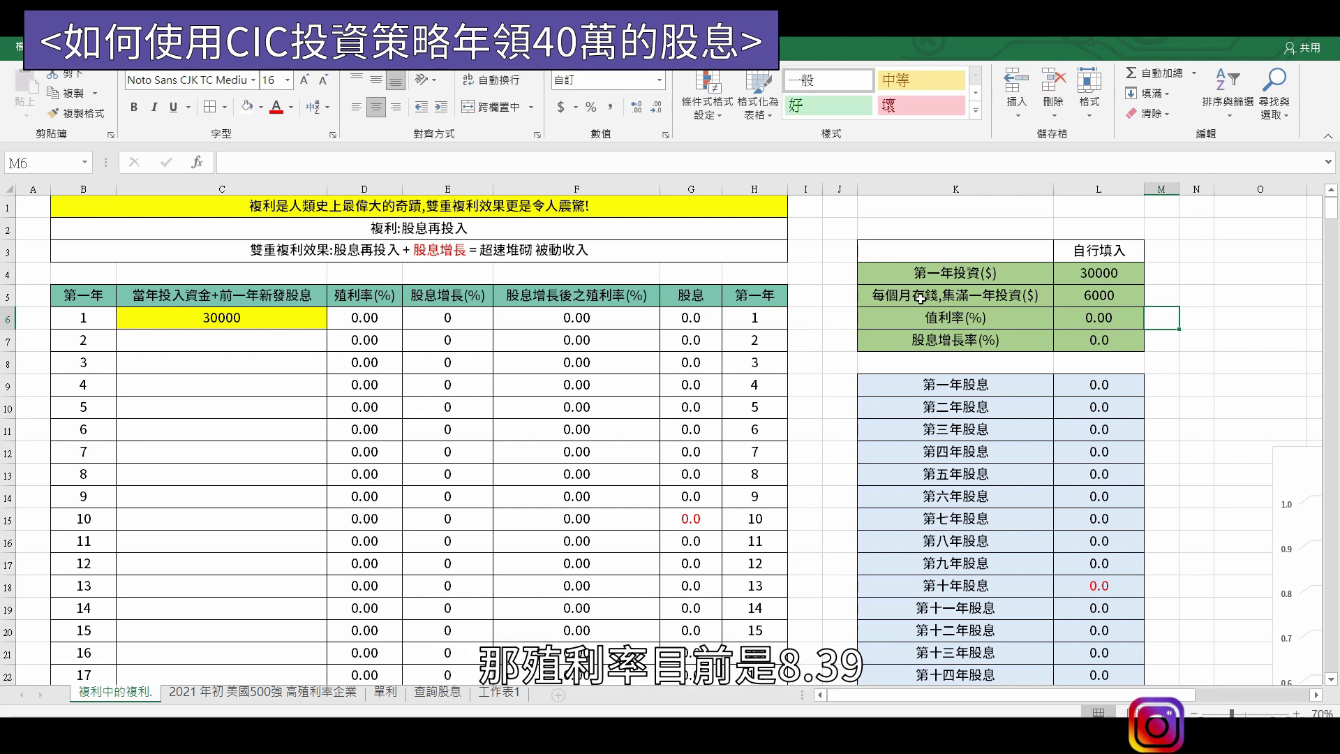
Step: Enter 8.39 as the 值利率(%) and 9.4 as the 股息增長率(%) in the 自行填入 input table
left_click(1118, 324)
type("8.39")
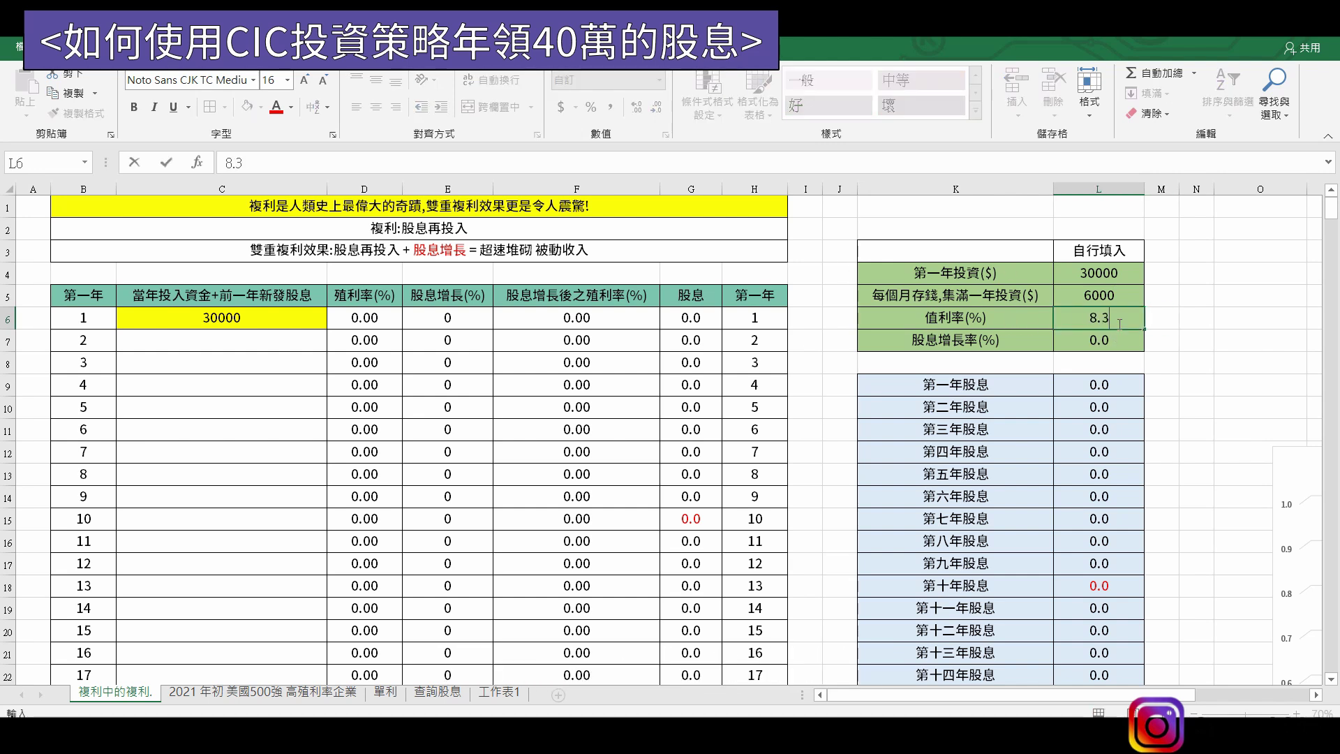
left_click(1228, 342)
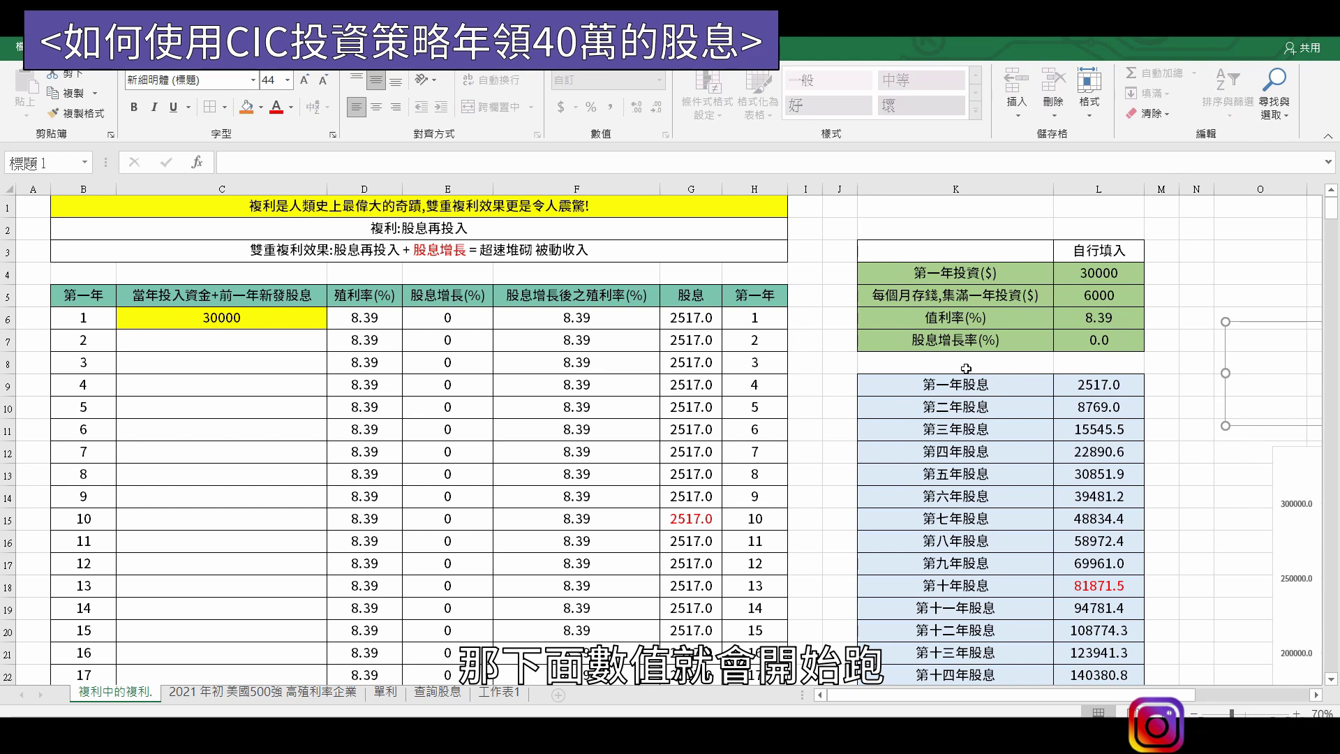
left_click_drag(1110, 695, 1181, 695)
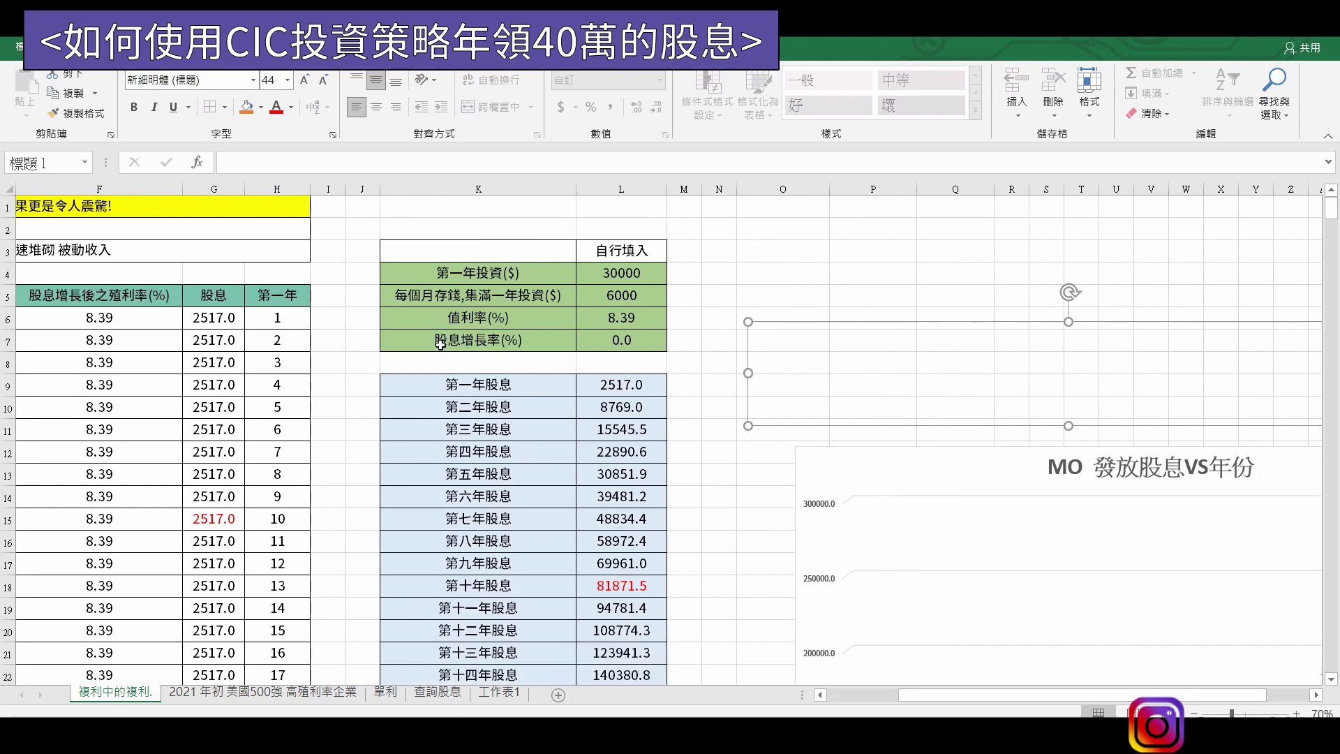
left_click(626, 338)
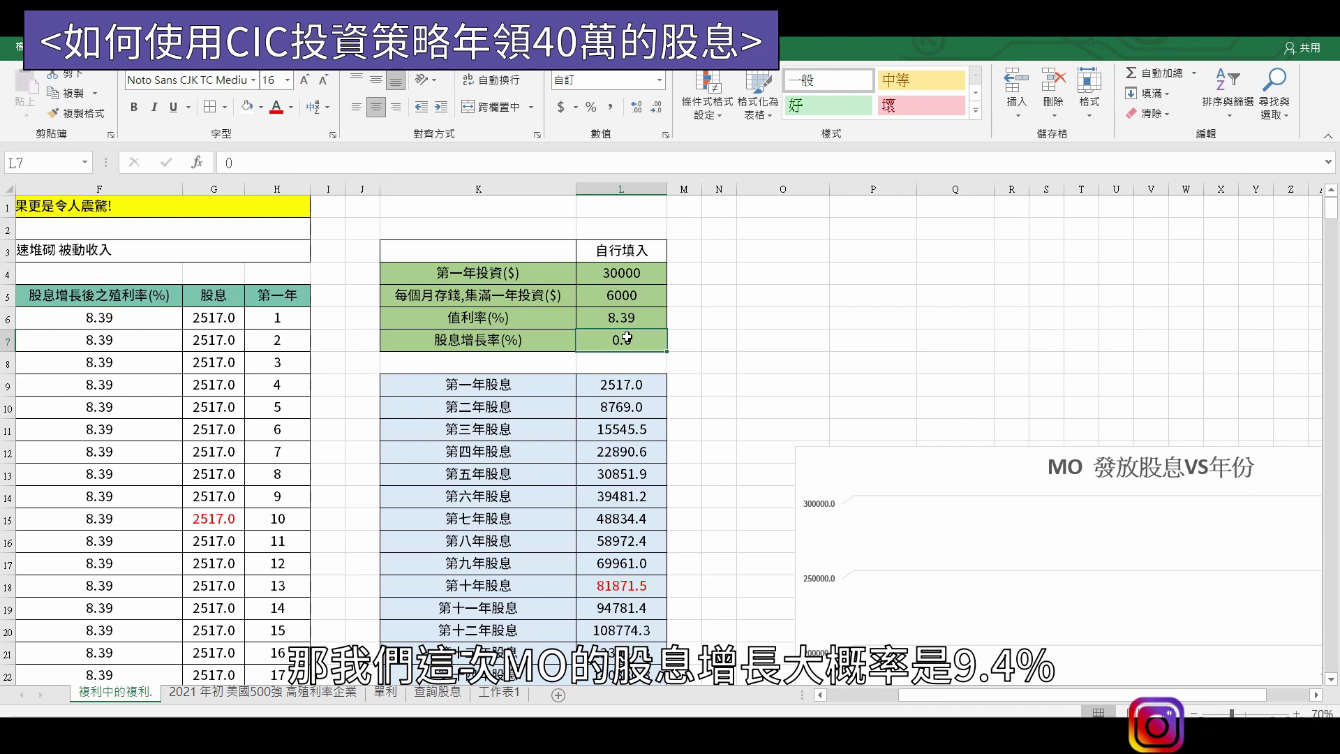
type("9.4")
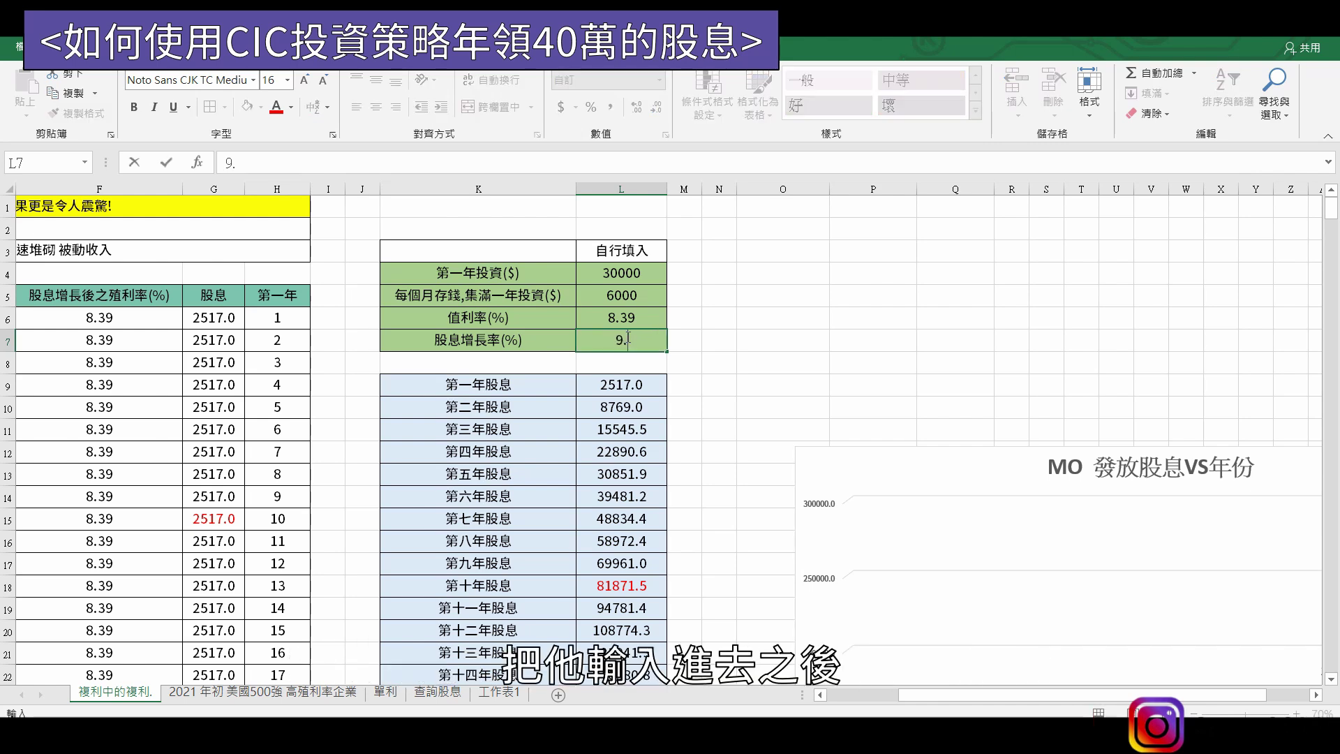
key("Return")
Step: Review the yearly dividend results in column L from the first year down to the twentieth year
scroll(618, 357, "down", 1)
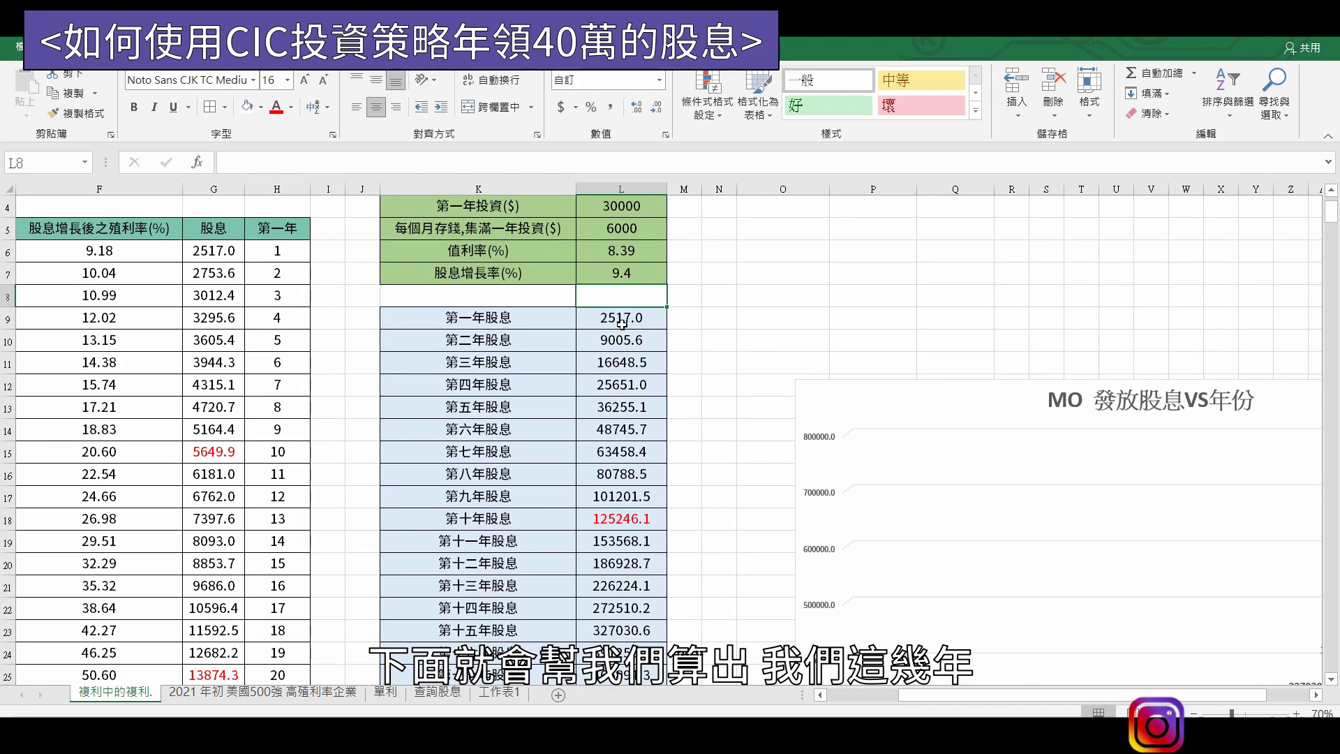
left_click_drag(621, 324, 621, 518)
scroll(703, 454, "down", 1)
scroll(703, 454, "down", 1)
left_click_drag(628, 609, 635, 336)
scroll(609, 309, "up", 2)
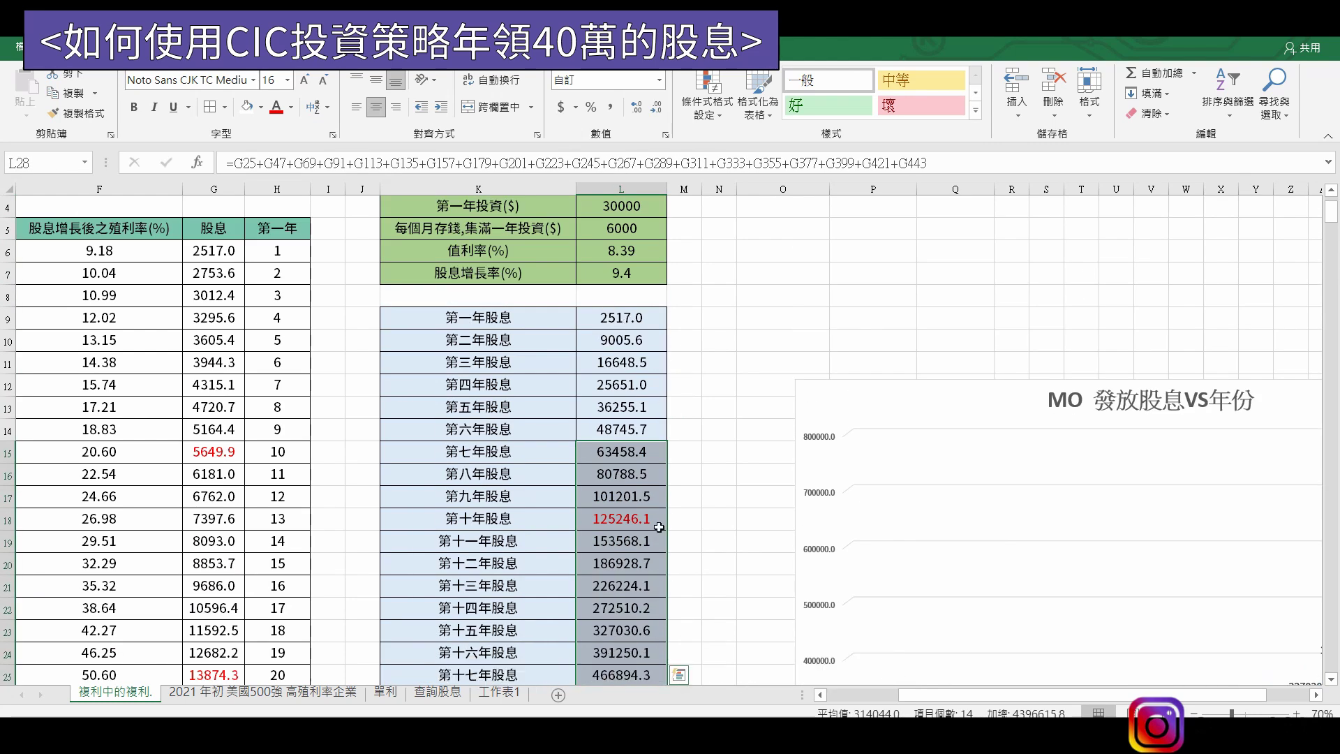
Step: Check the first-, tenth- and twentieth-year dividend cells in column L
left_click(638, 318)
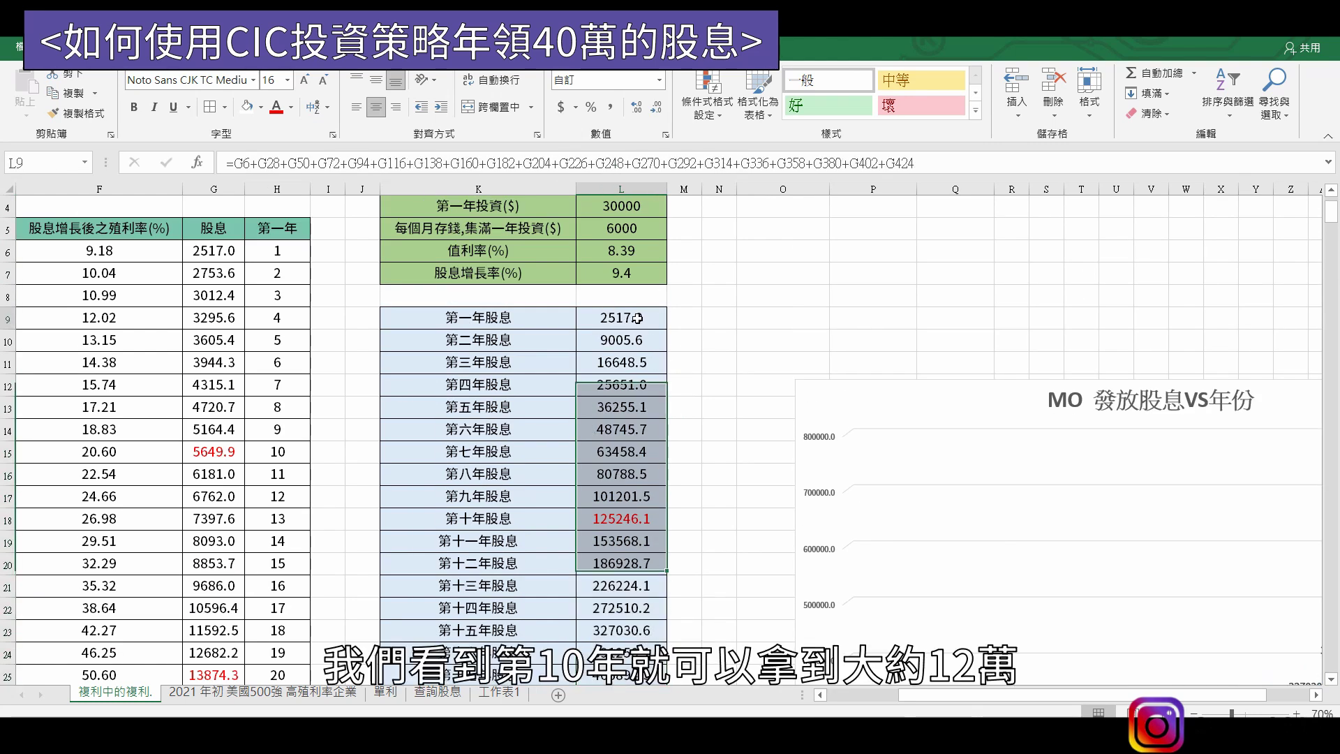
left_click(621, 515)
scroll(672, 531, "down", 2)
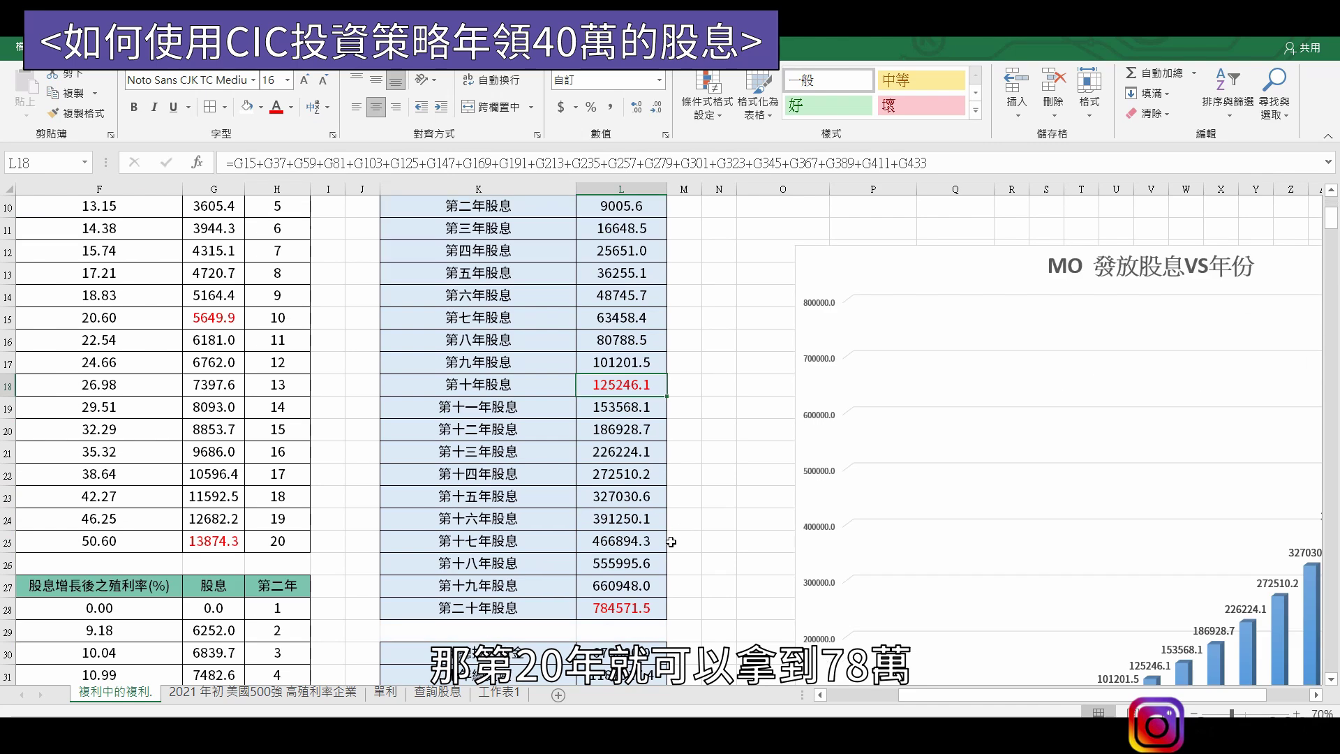
left_click(621, 607)
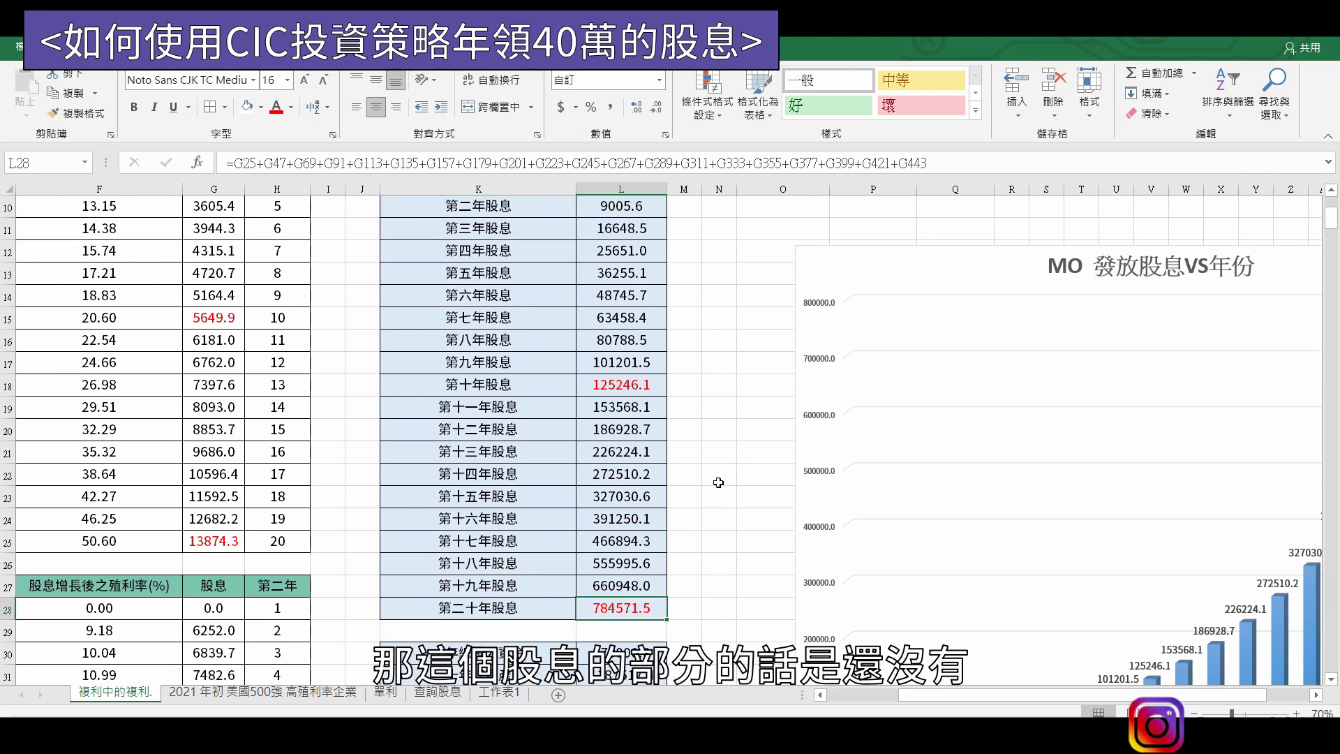
scroll(718, 482, "up", 3)
scroll(621, 538, "down", 3)
scroll(317, 278, "up", 3)
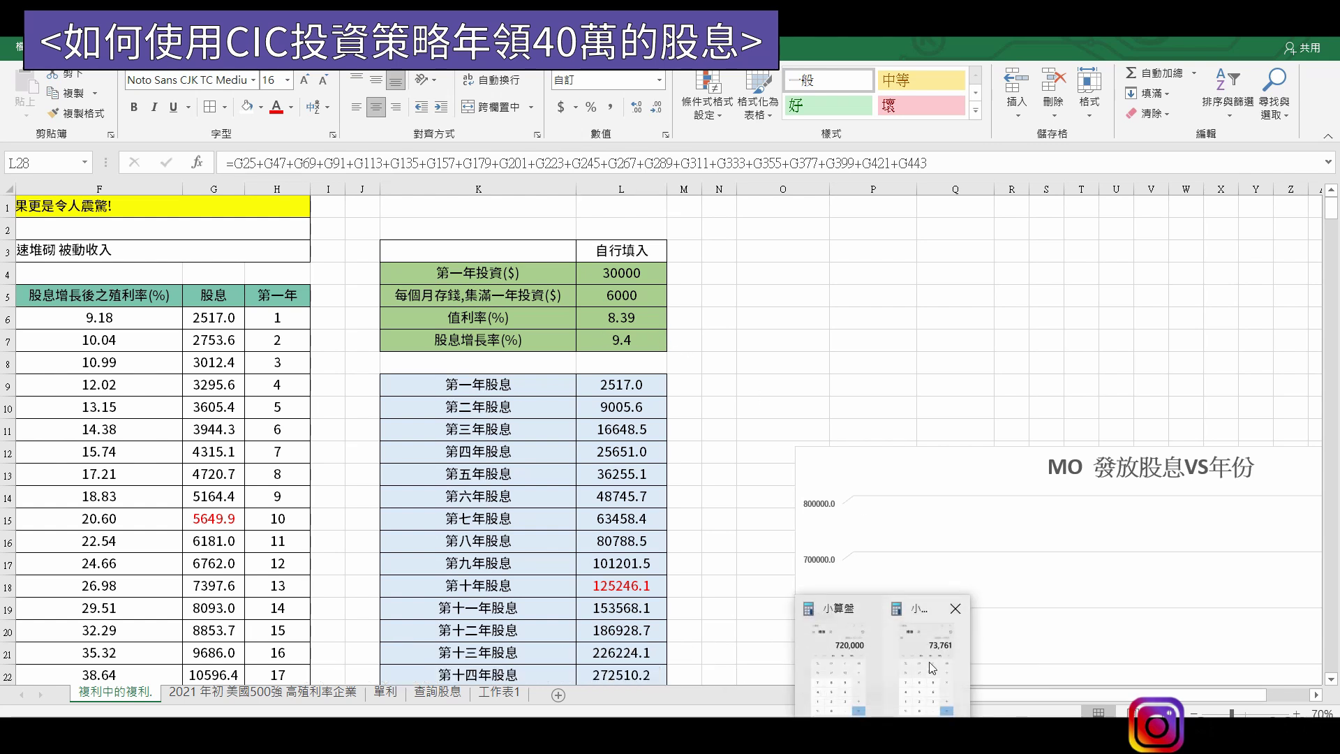
Step: Switch to the Calculator, clear it and compute 8.39 × 0.7 for the after-tax yield
left_click(932, 668)
left_click(1034, 353)
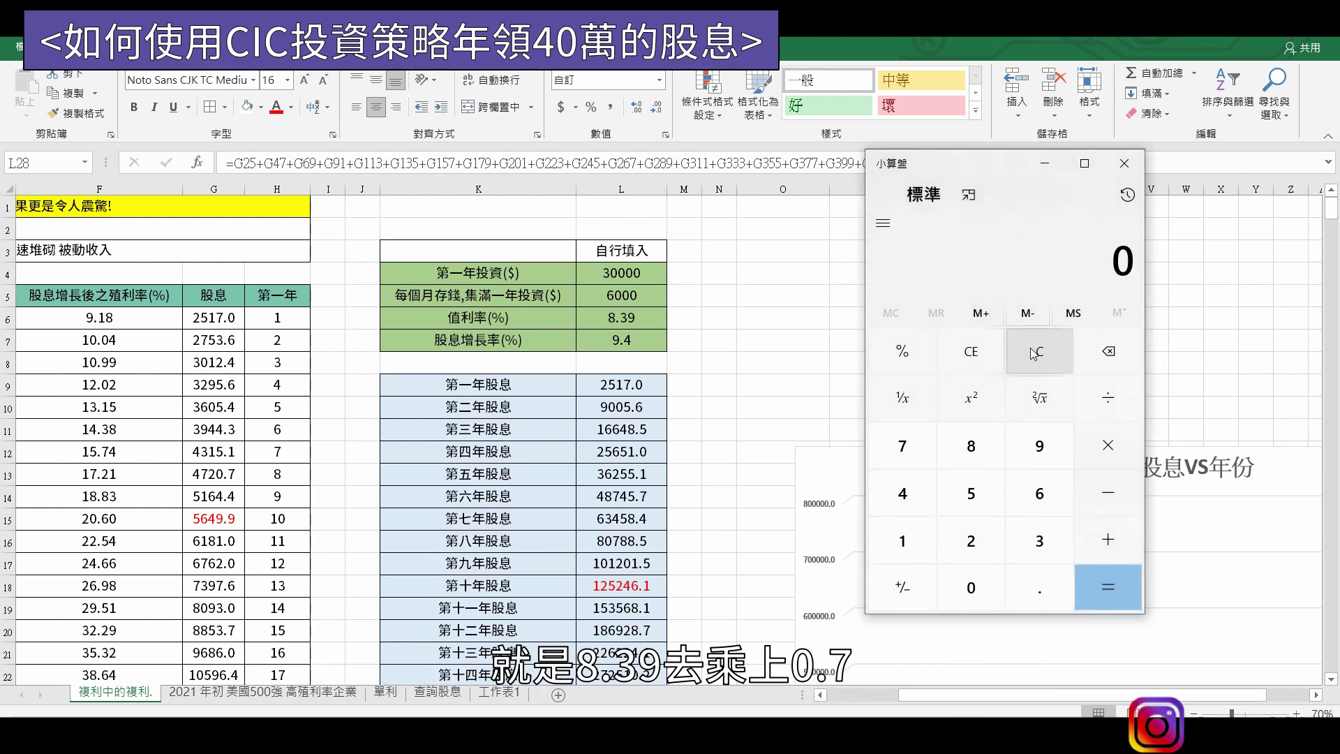
type("8.39*0.7")
key("Return")
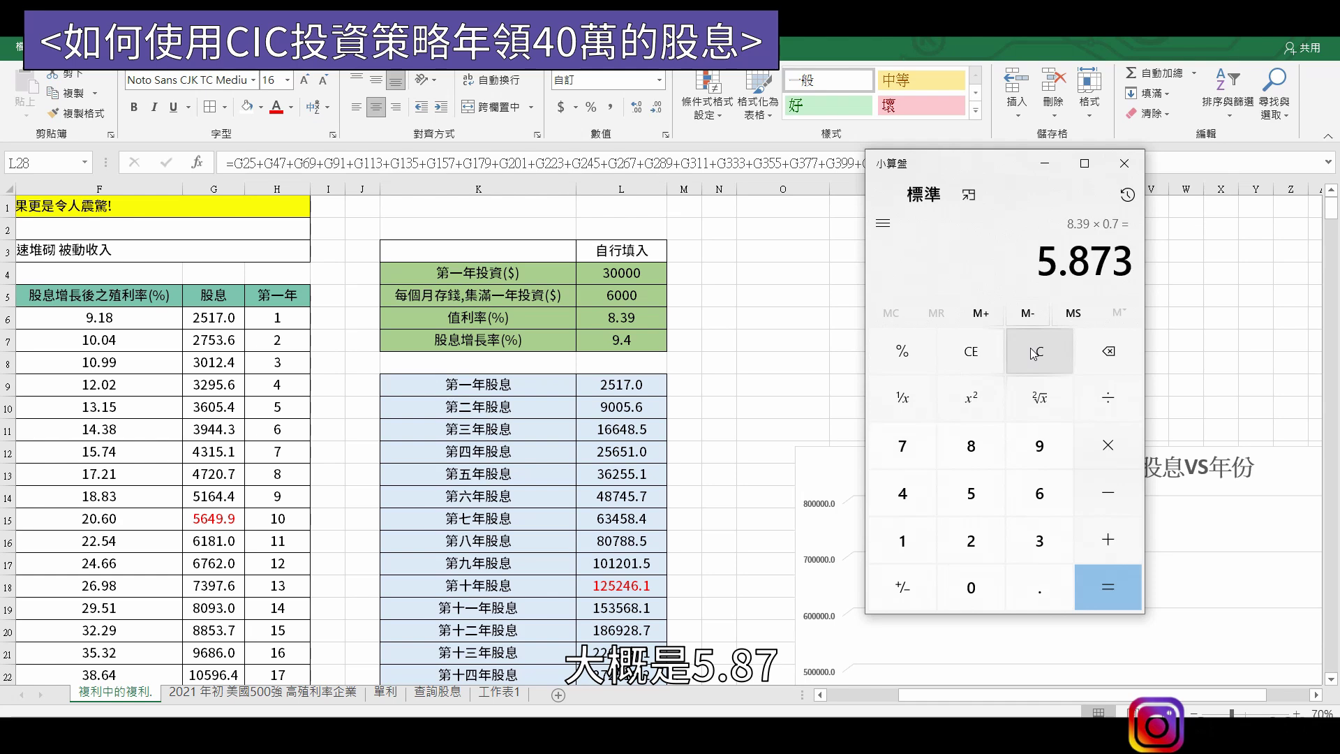
Step: Return to the Excel workbook and set the 值利率(%) in cell L6 to 5.87
key("alt+Tab")
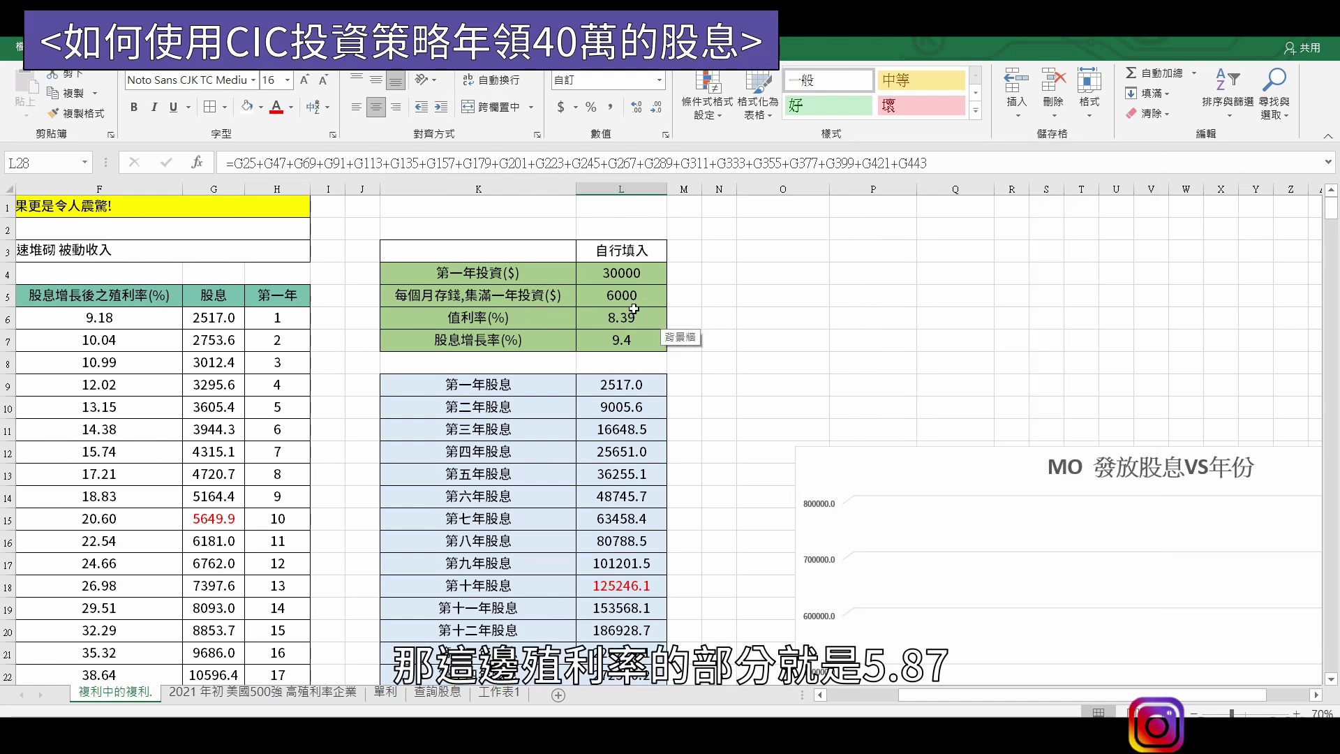
left_click(635, 311)
type("5.8")
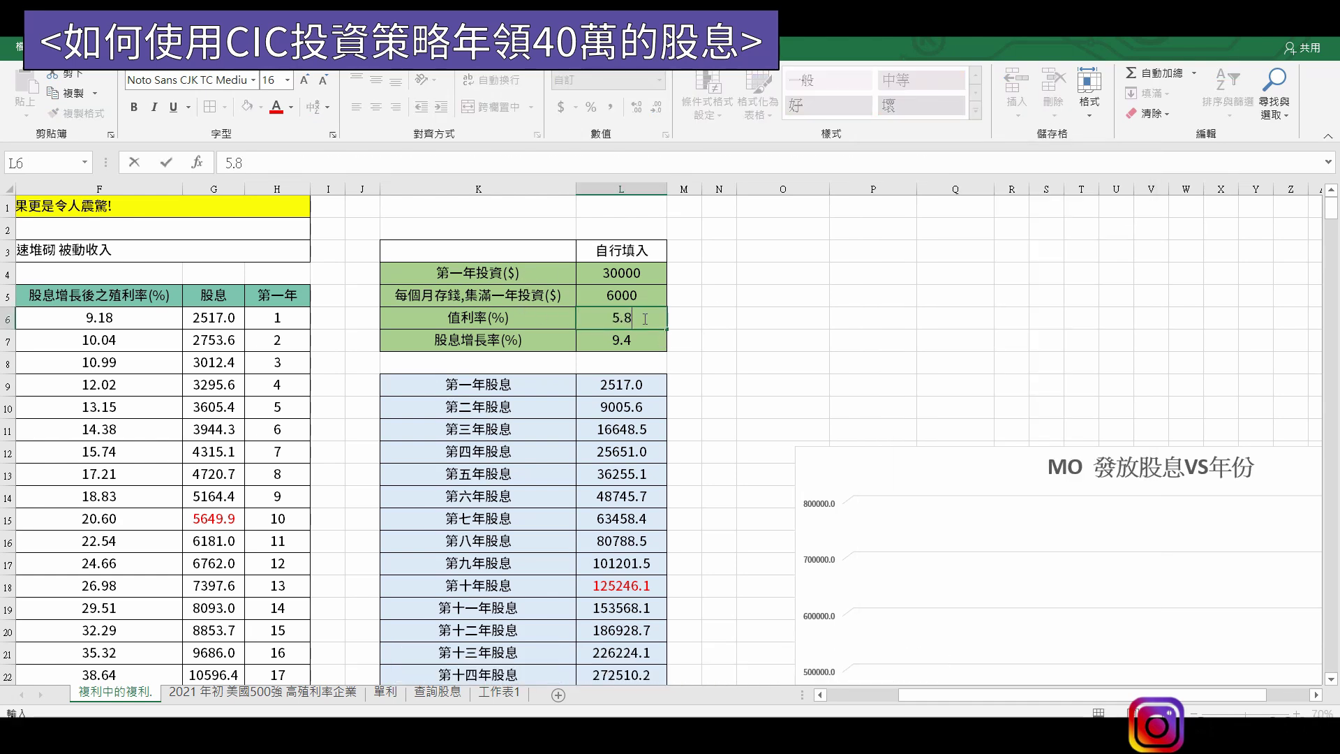
type("7")
key("Return")
Step: Re-enter 9.4 as the 股息增長率(%) in cell L7 and look over the recalculated yearly dividends
type(".")
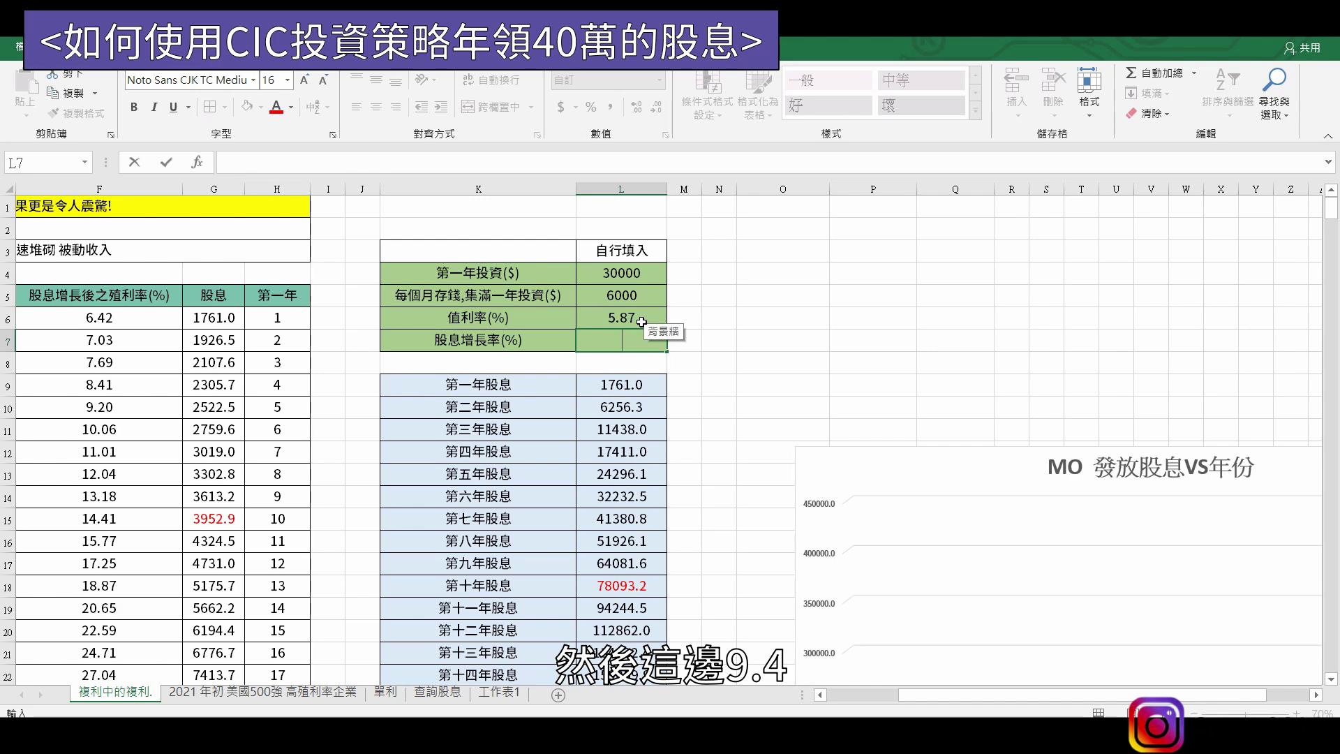
type("9.4")
key("Return")
scroll(682, 400, "down", 4)
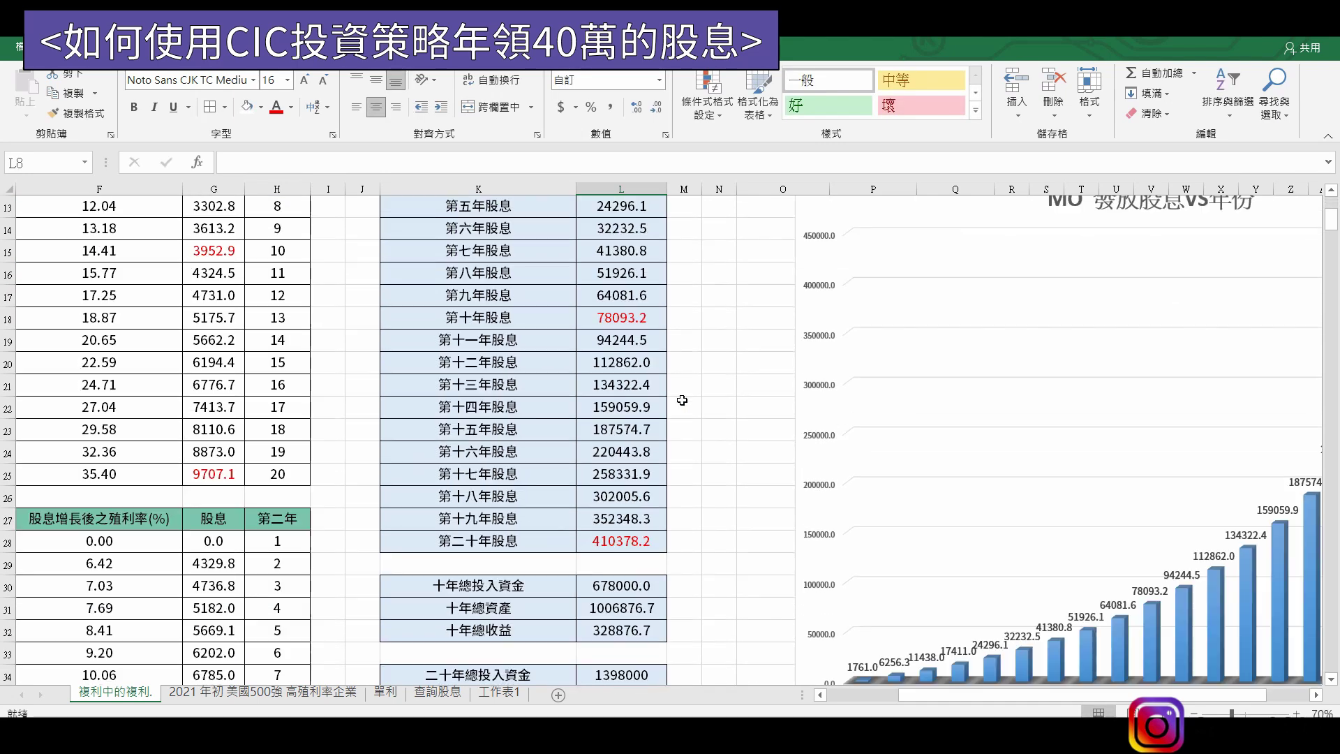
scroll(684, 391, "up", 4)
Step: Set the 股息增長率(%) in cell L7 to 9
left_click(626, 344)
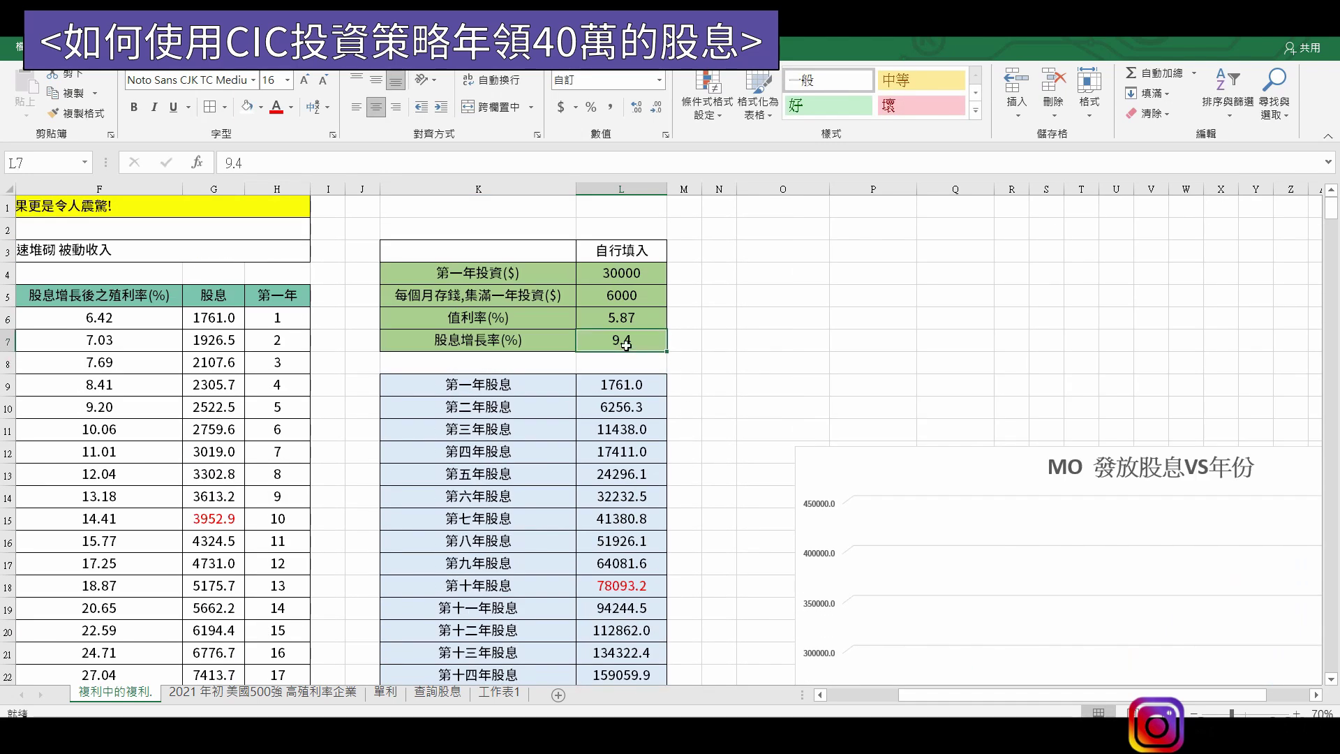
type("9")
key("Return")
Step: Check the recalculated twentieth-year dividend in cell L28
scroll(626, 419, "down", 3)
left_click(637, 608)
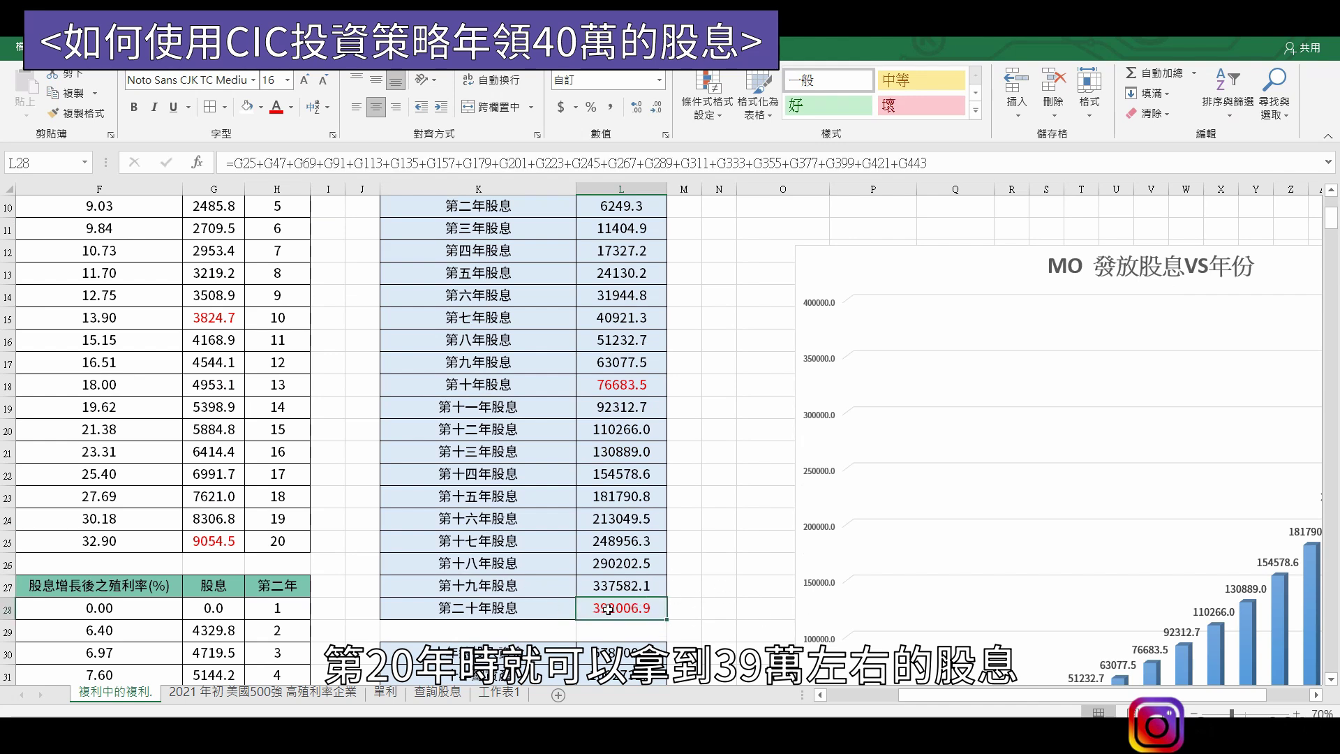
scroll(553, 562, "up", 1)
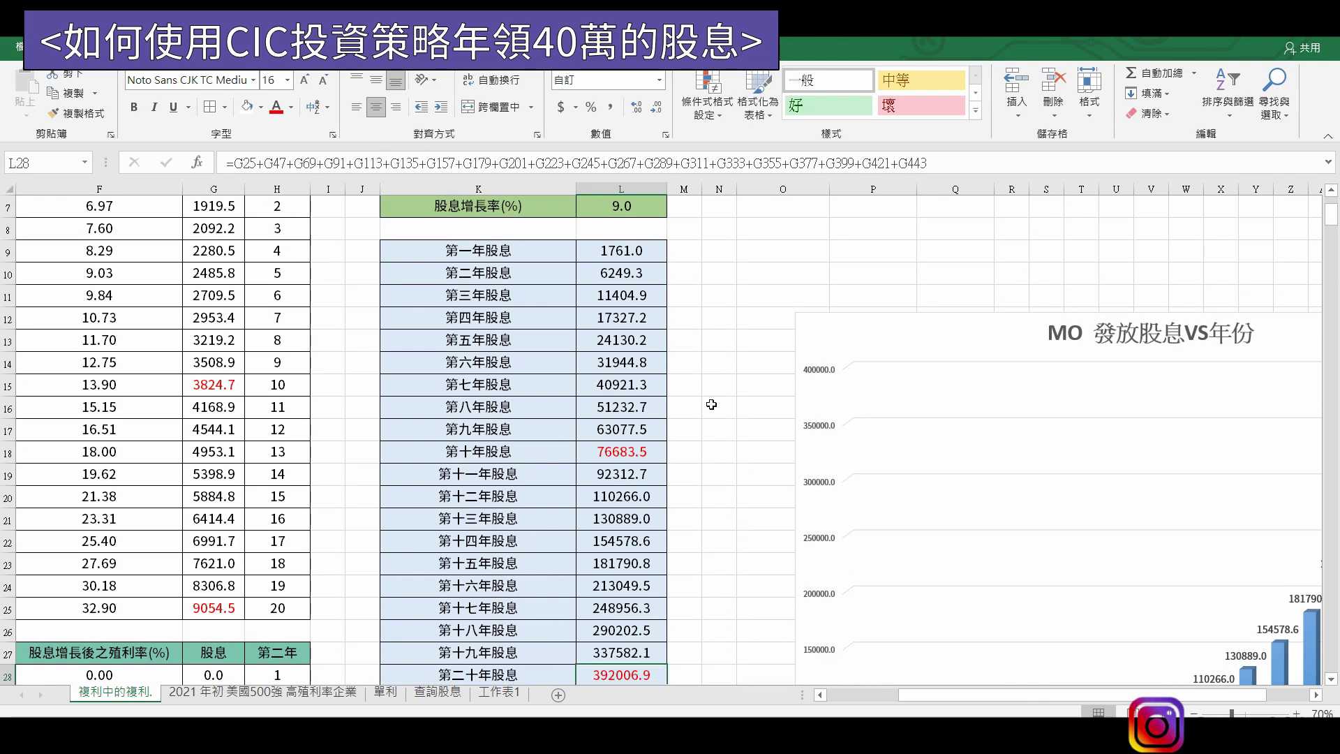
Step: Examine the ten-year and twenty-year capital, asset and profit totals and the first-year annualized return formula in L41
scroll(705, 509, "down", 4)
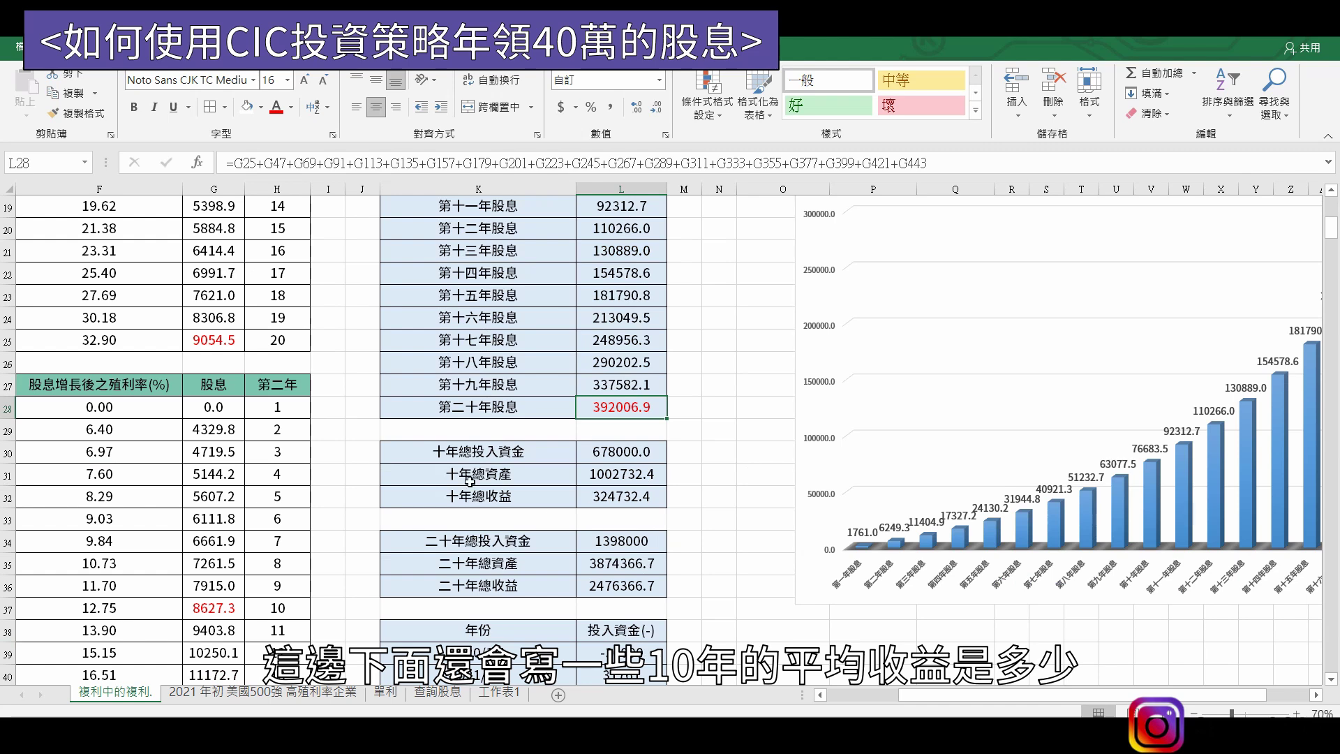
left_click_drag(607, 451, 614, 518)
scroll(717, 486, "down", 1)
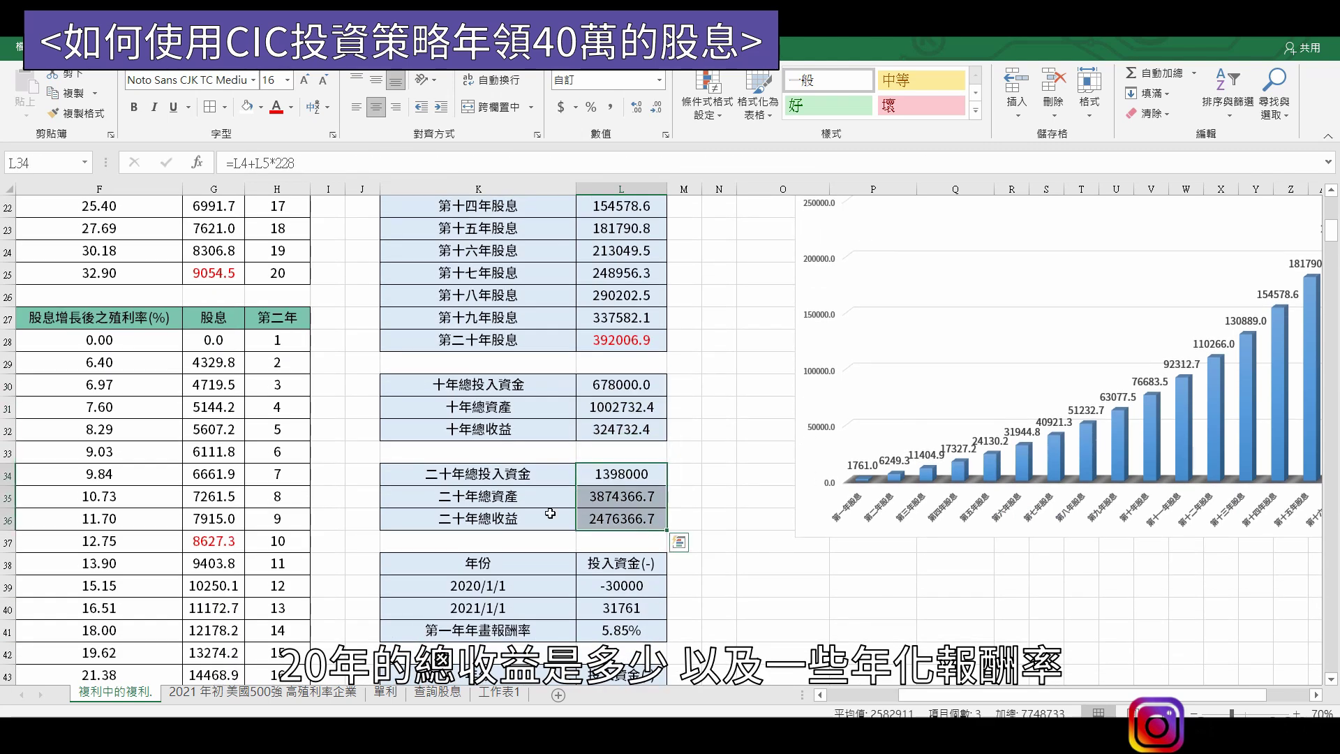
scroll(273, 456, "down", 1)
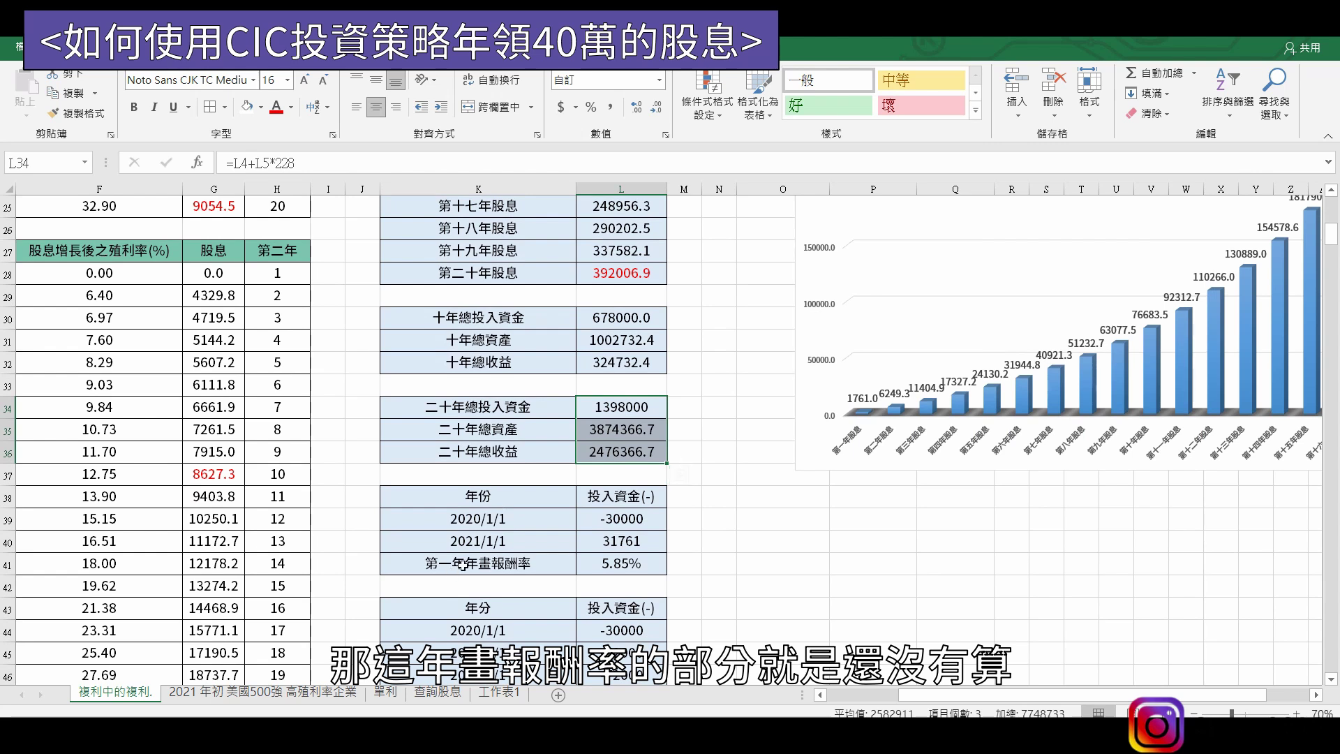
left_click(611, 563)
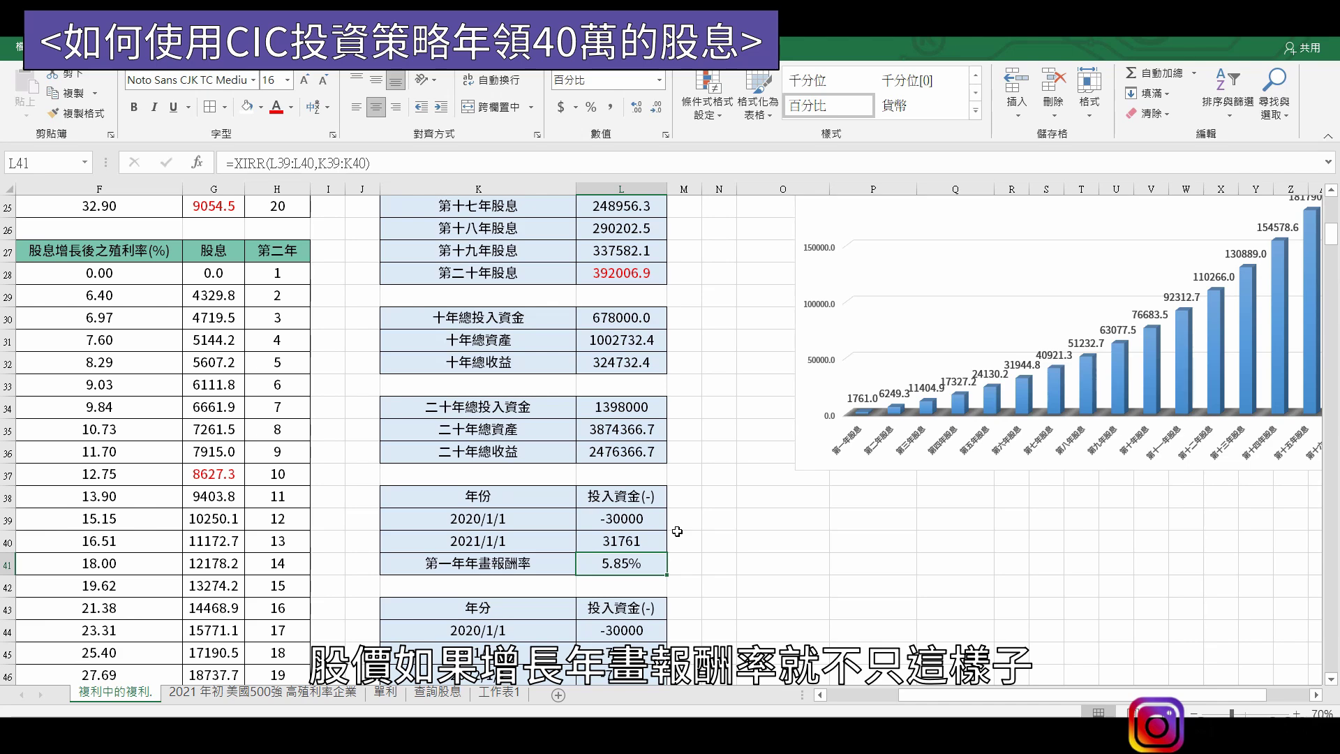
Step: Trace how the year 1 row of the 第一年 table derives its dividend from the invested capital and yield
left_click_drag(977, 694, 907, 694)
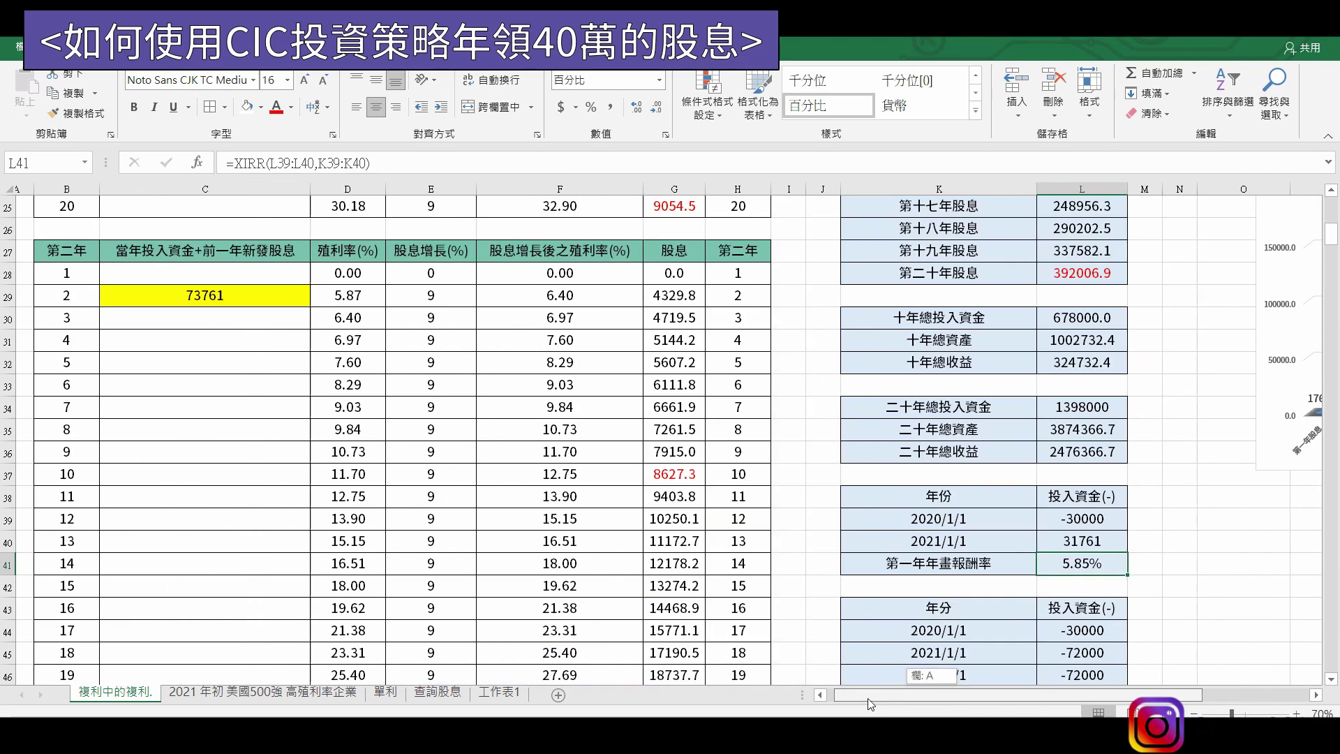
scroll(601, 589, "up", 5)
scroll(601, 588, "up", 3)
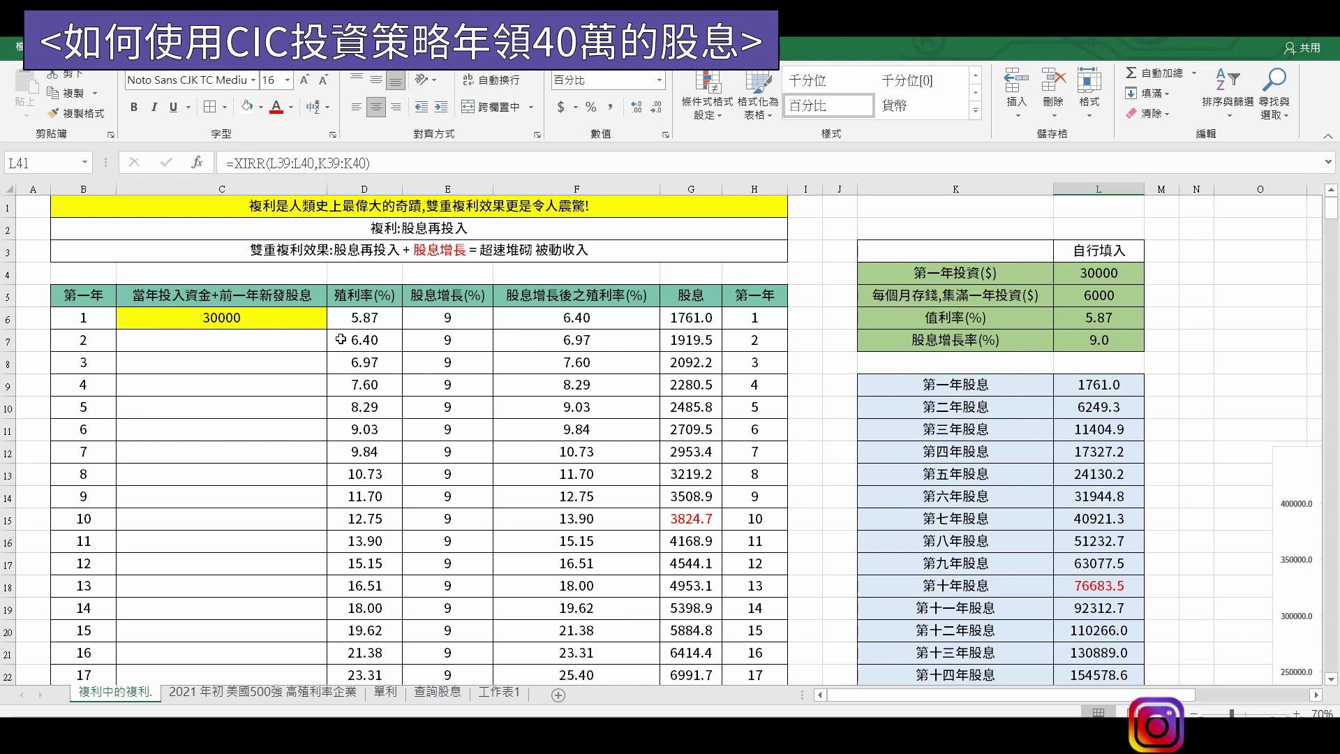
left_click(230, 318)
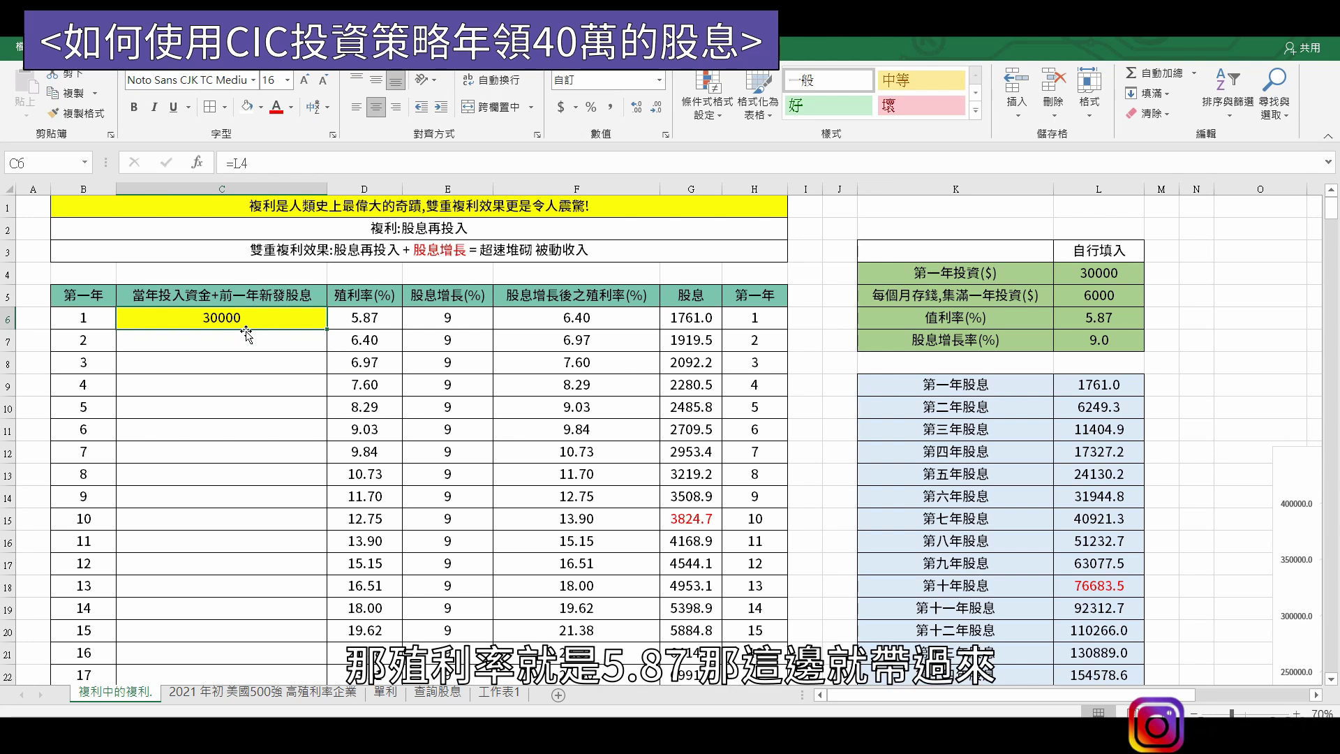
left_click(339, 323)
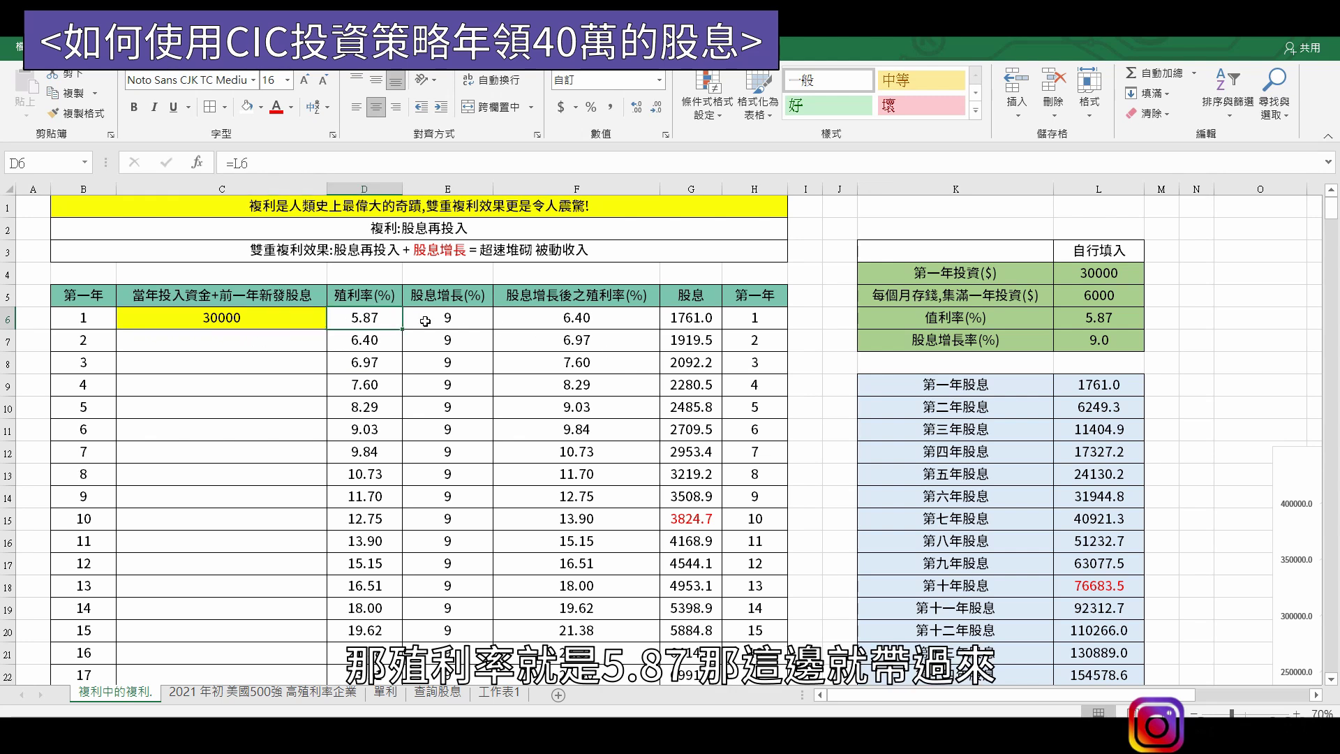
key("ctrl+bracketleft")
left_click(217, 321)
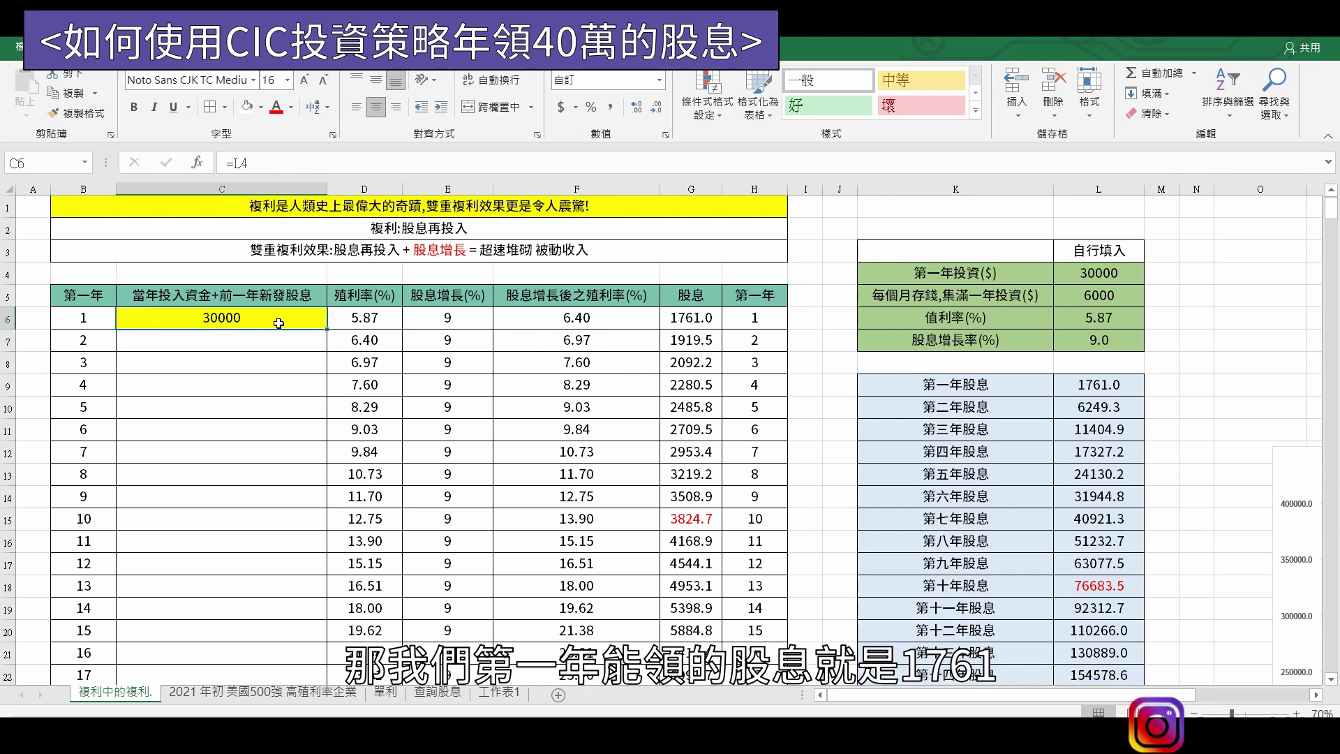
left_click(659, 318)
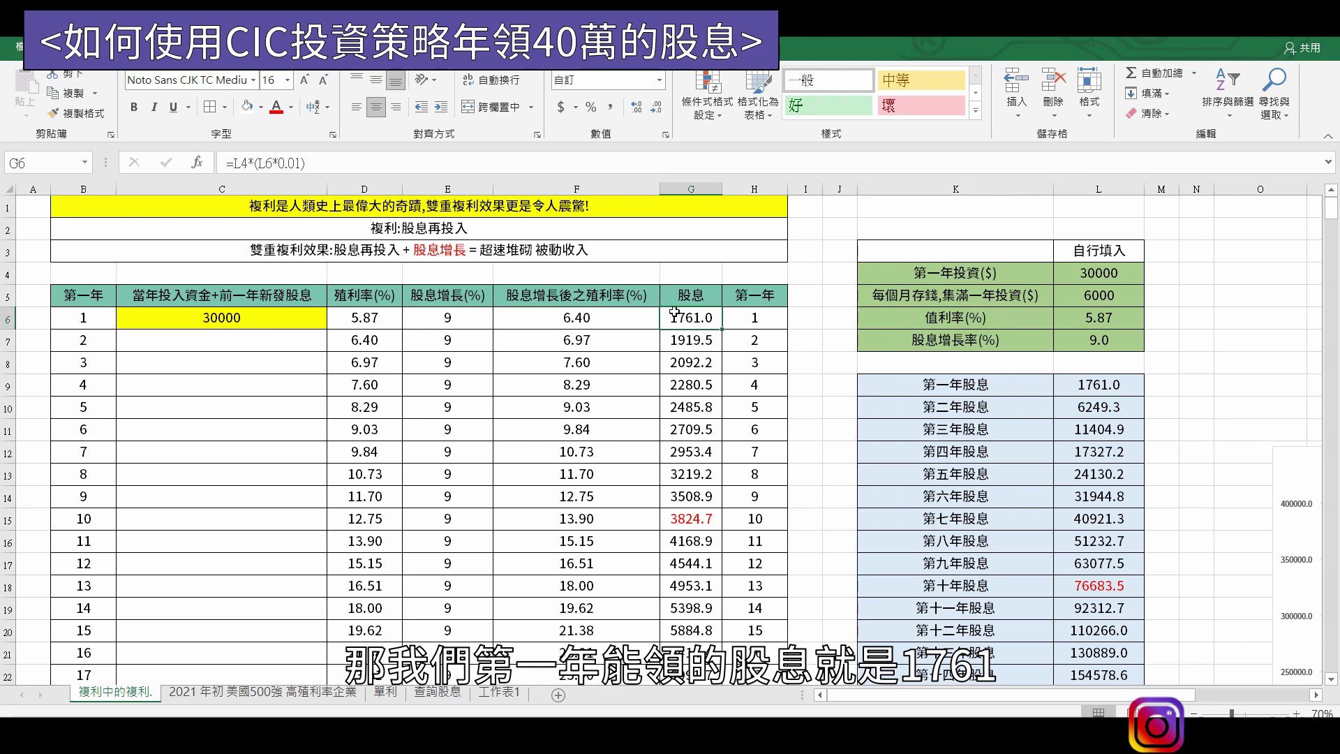
key("ctrl+bracketright")
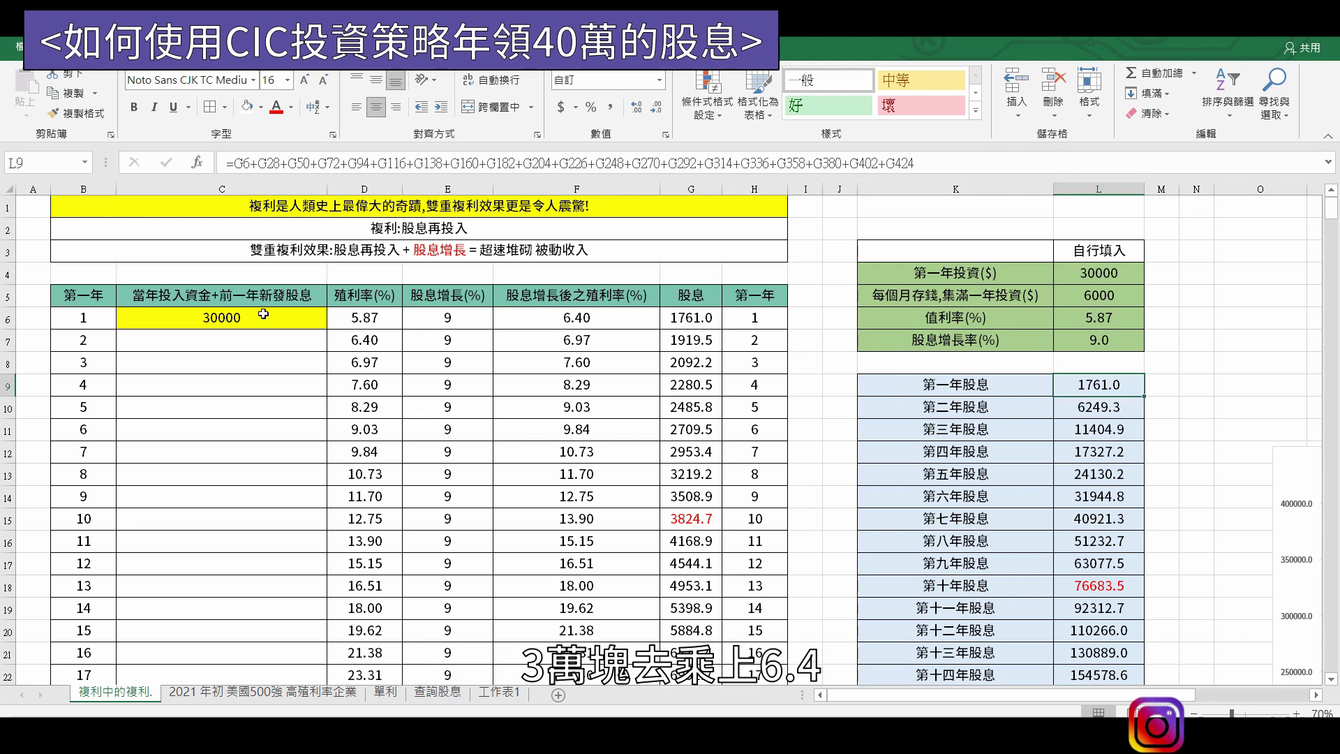
Step: Compare the year 1 and year 2 yields in column D and inspect the year 2 dividend formula in G7
left_click(354, 344)
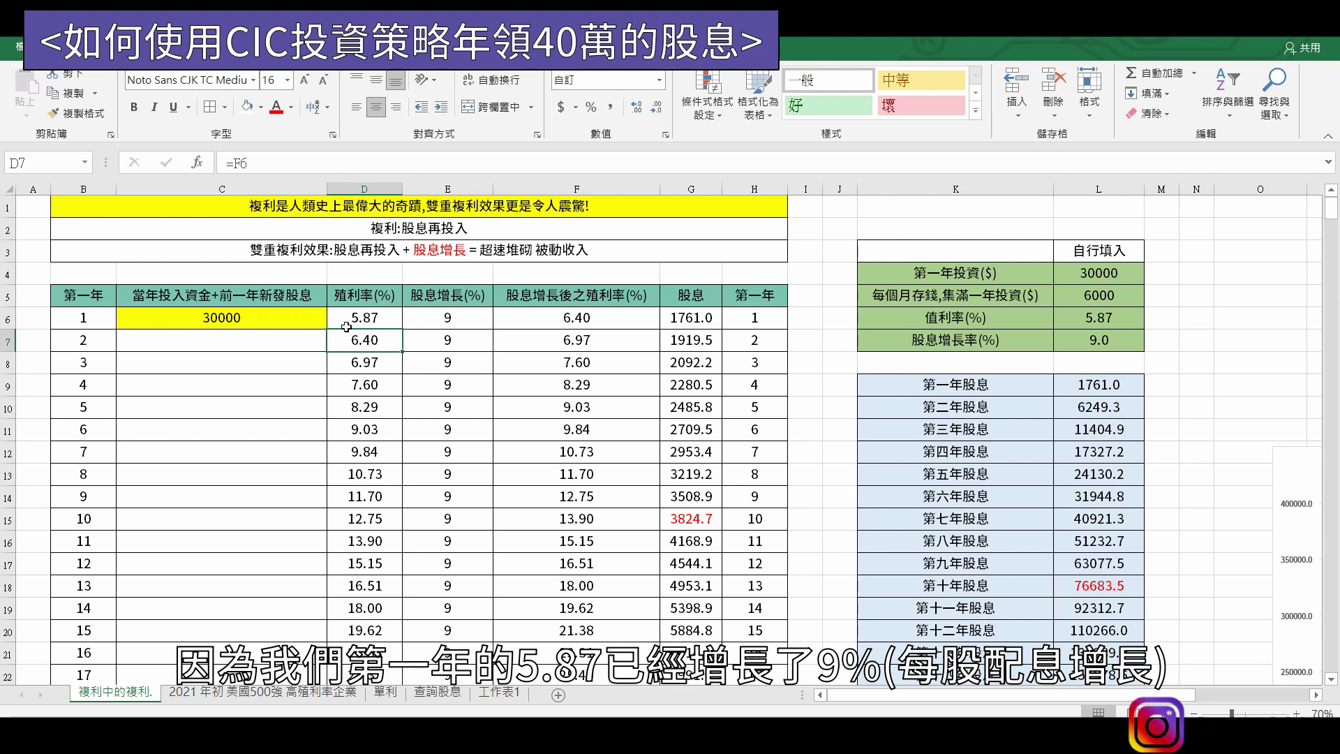
left_click(366, 322)
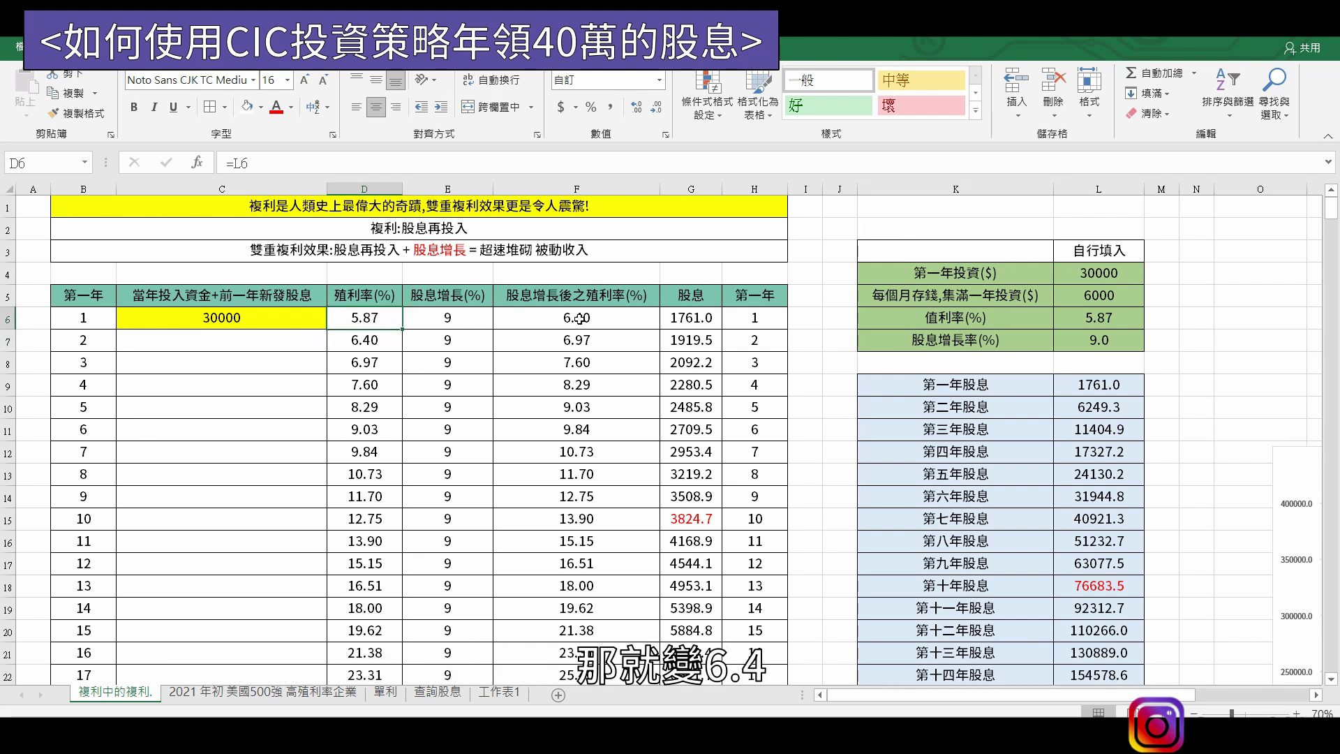
left_click(367, 343)
left_click(222, 318)
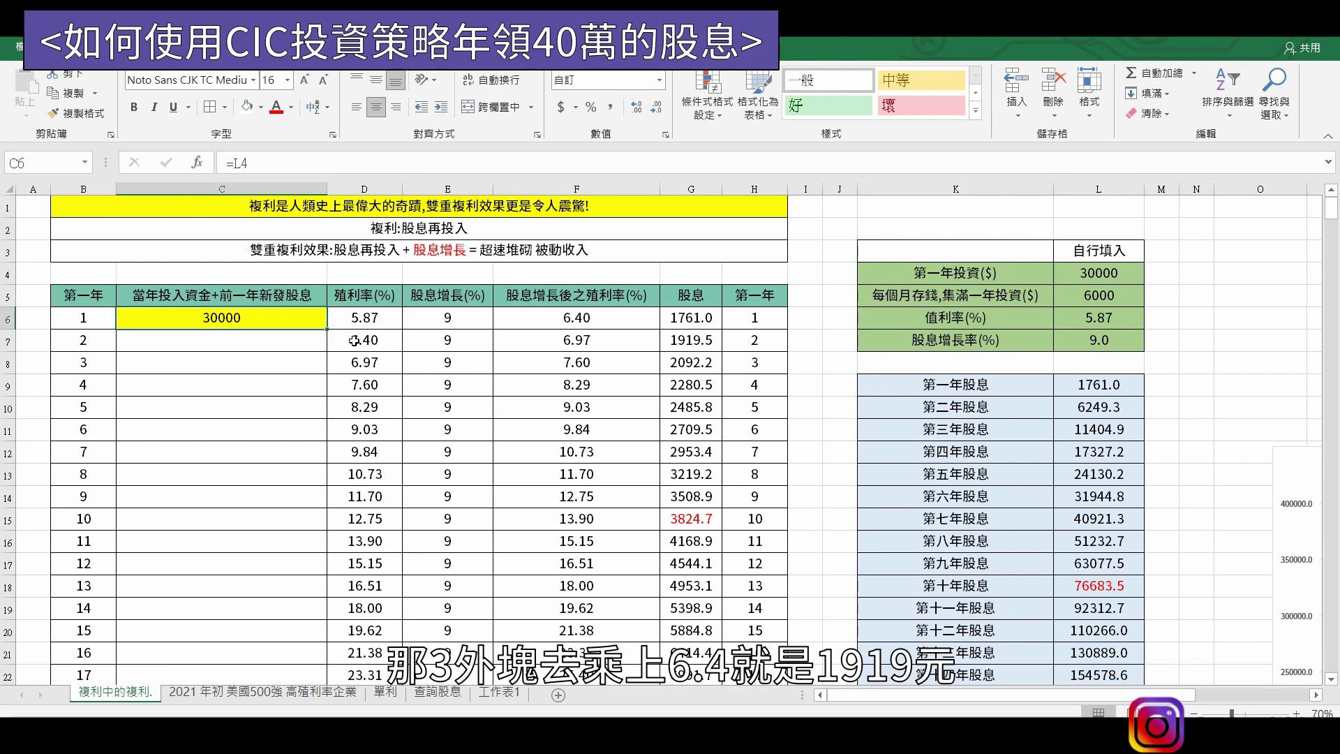
left_click(353, 340)
left_click(709, 345)
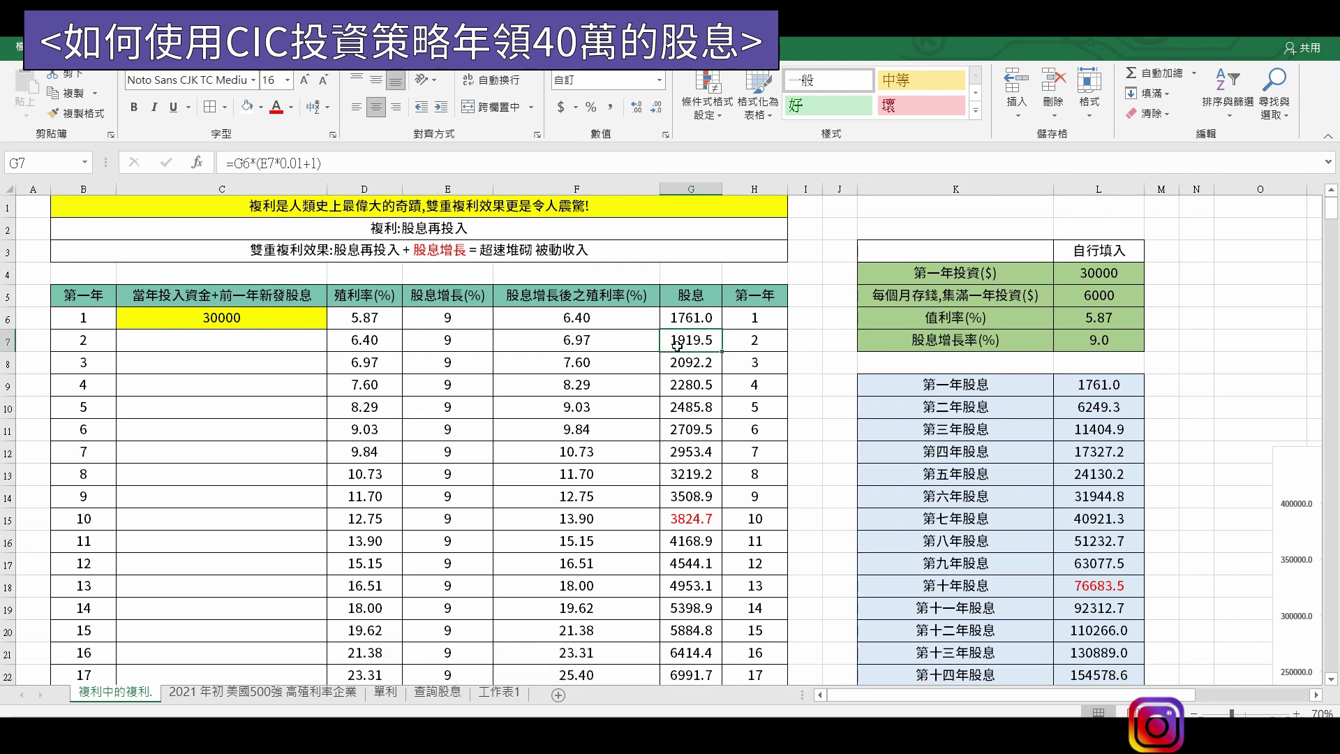
Step: Inspect the first-year dividend formula in G6 and the 第二年 table's yield and invested-capital formulas in D29 and C29
left_click(678, 317)
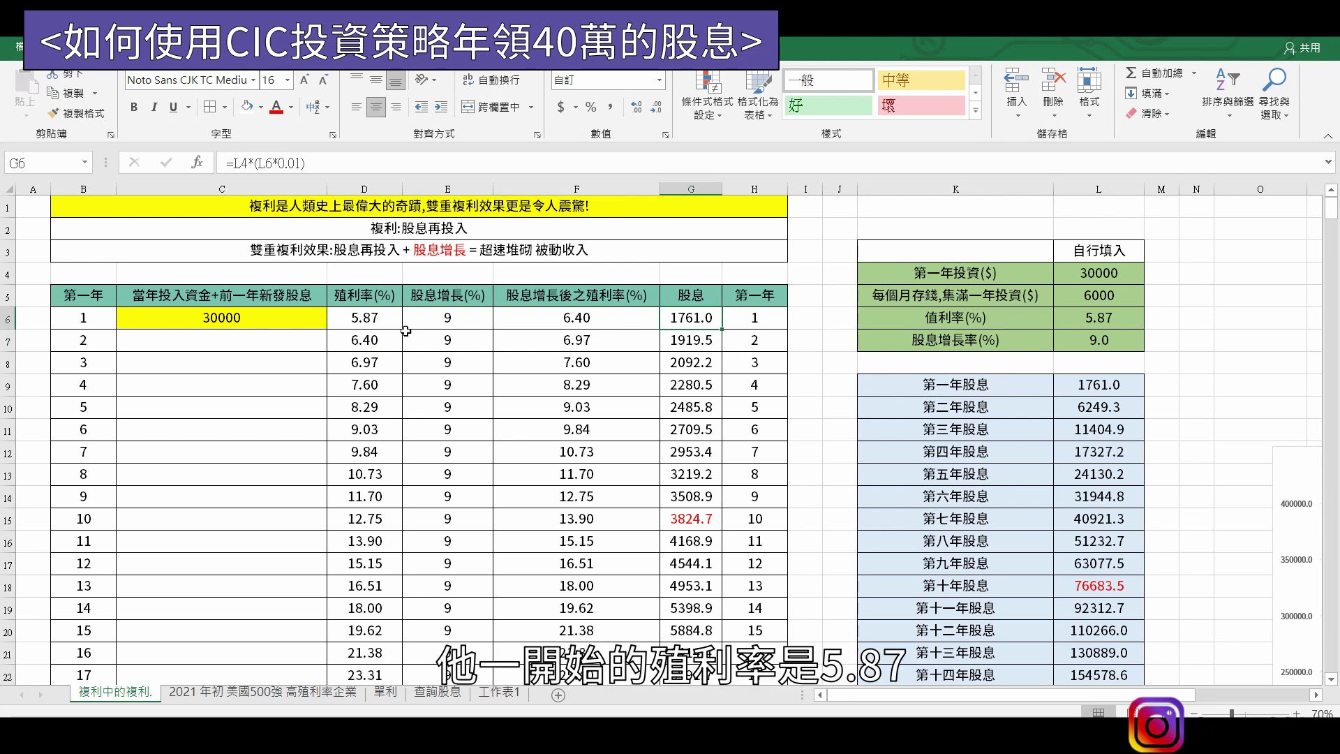
scroll(405, 331, "down", 5)
left_click(368, 496)
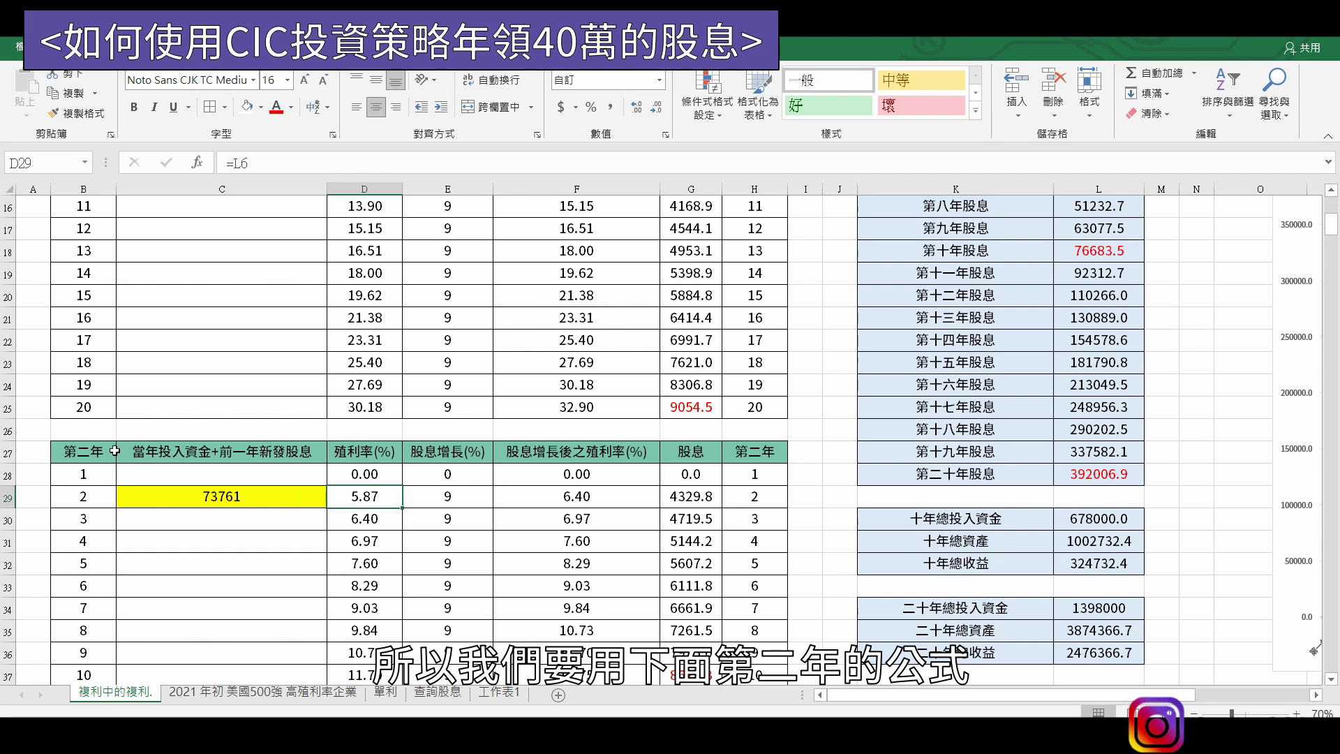
left_click(251, 500)
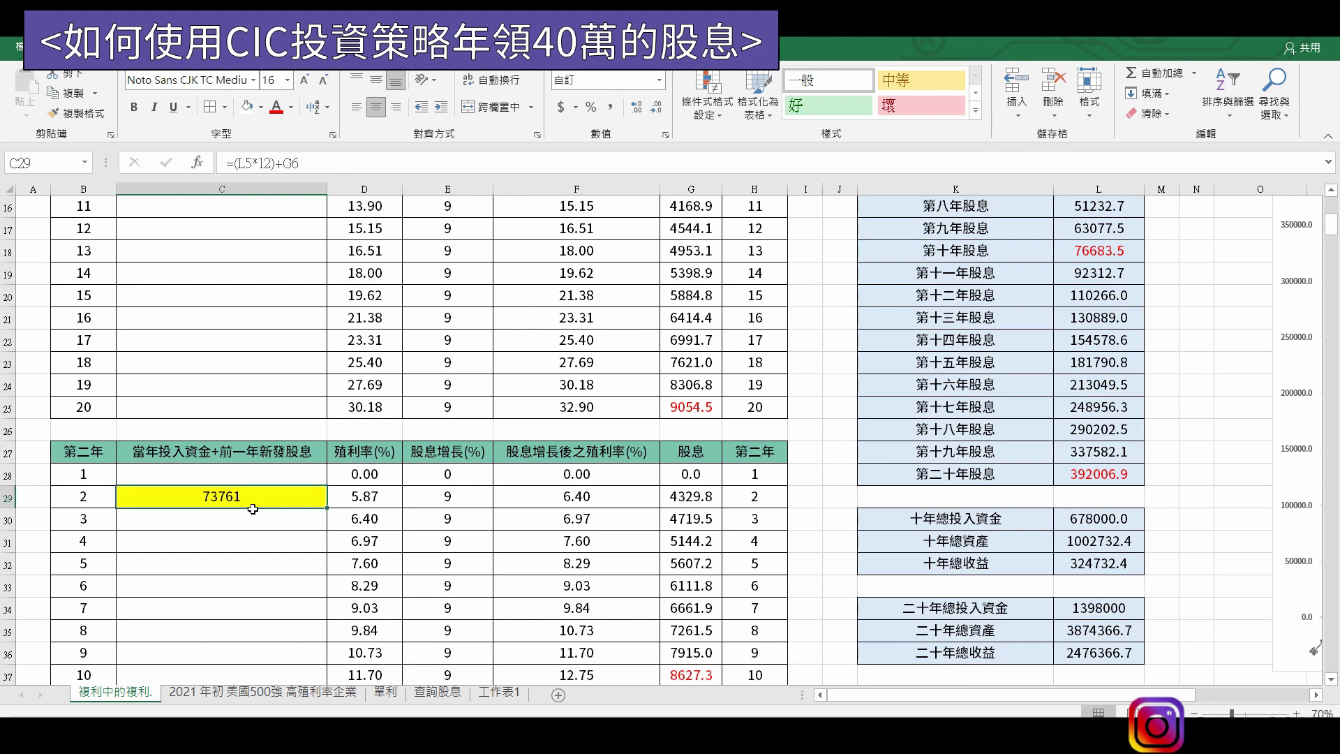
Step: Switch to the Calculator and compute 6000 × 12, plus the first-year dividend of 1761
left_click(858, 670)
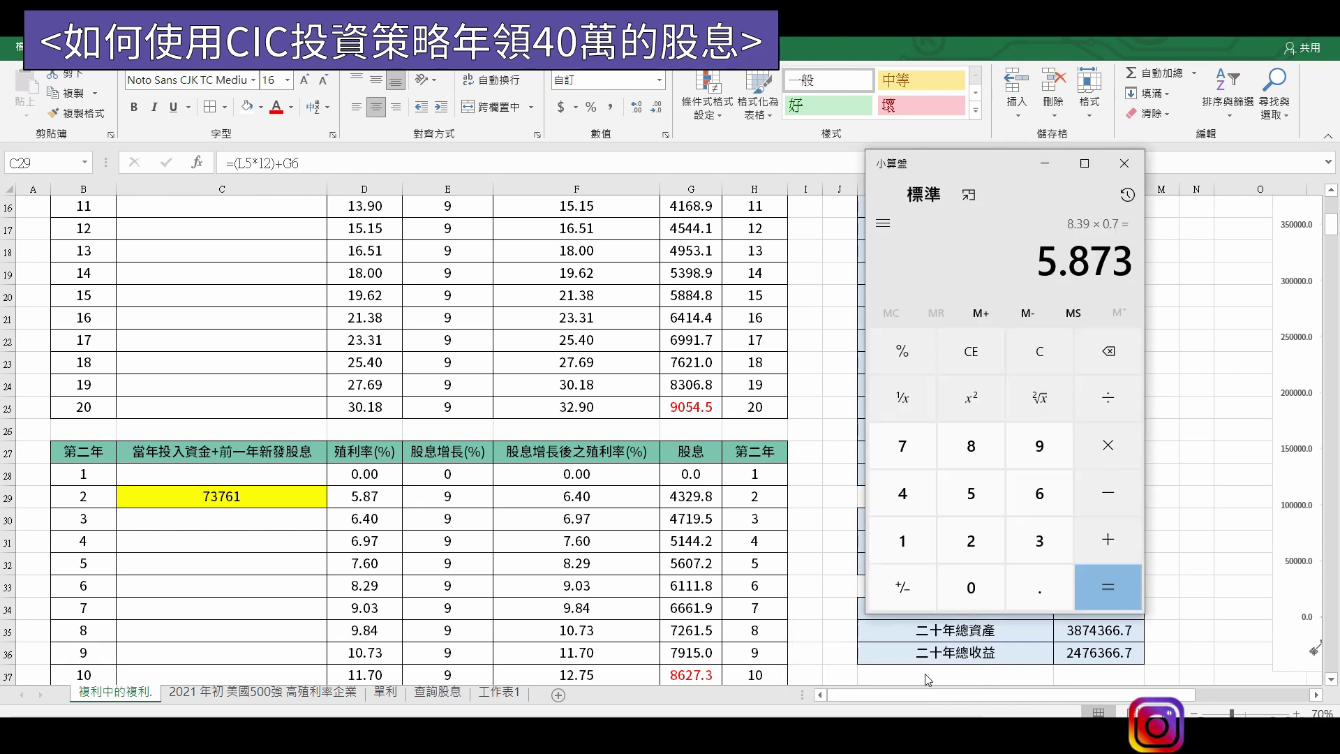
left_click(1048, 360)
type("6000")
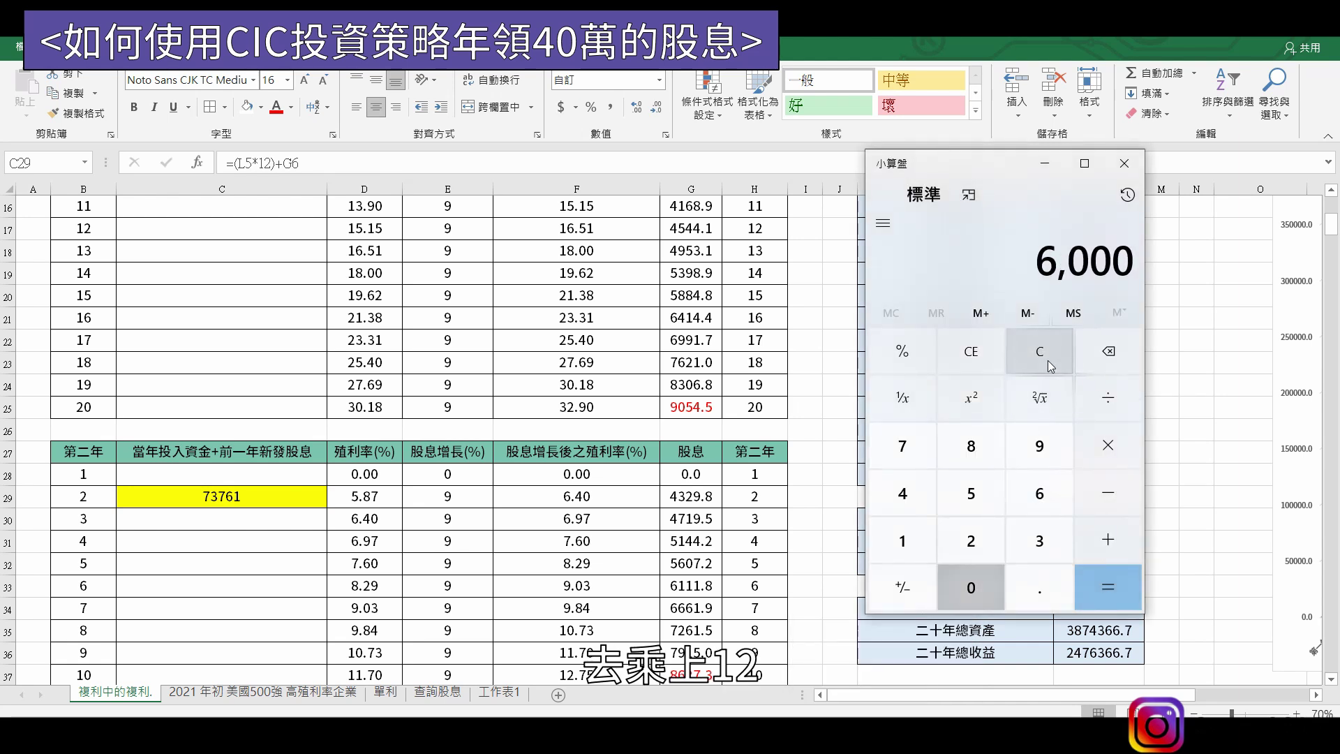
type("*12")
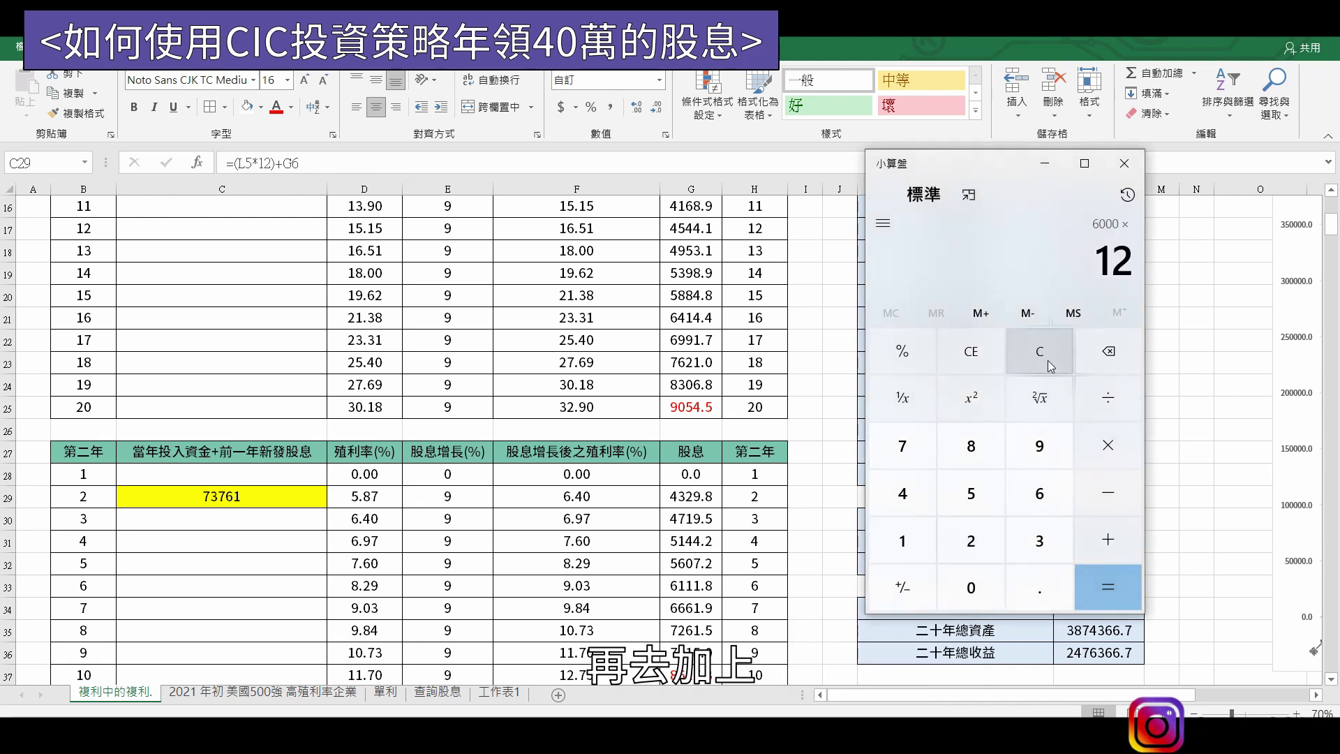
key("Return")
key("plus")
scroll(636, 440, "up", 5)
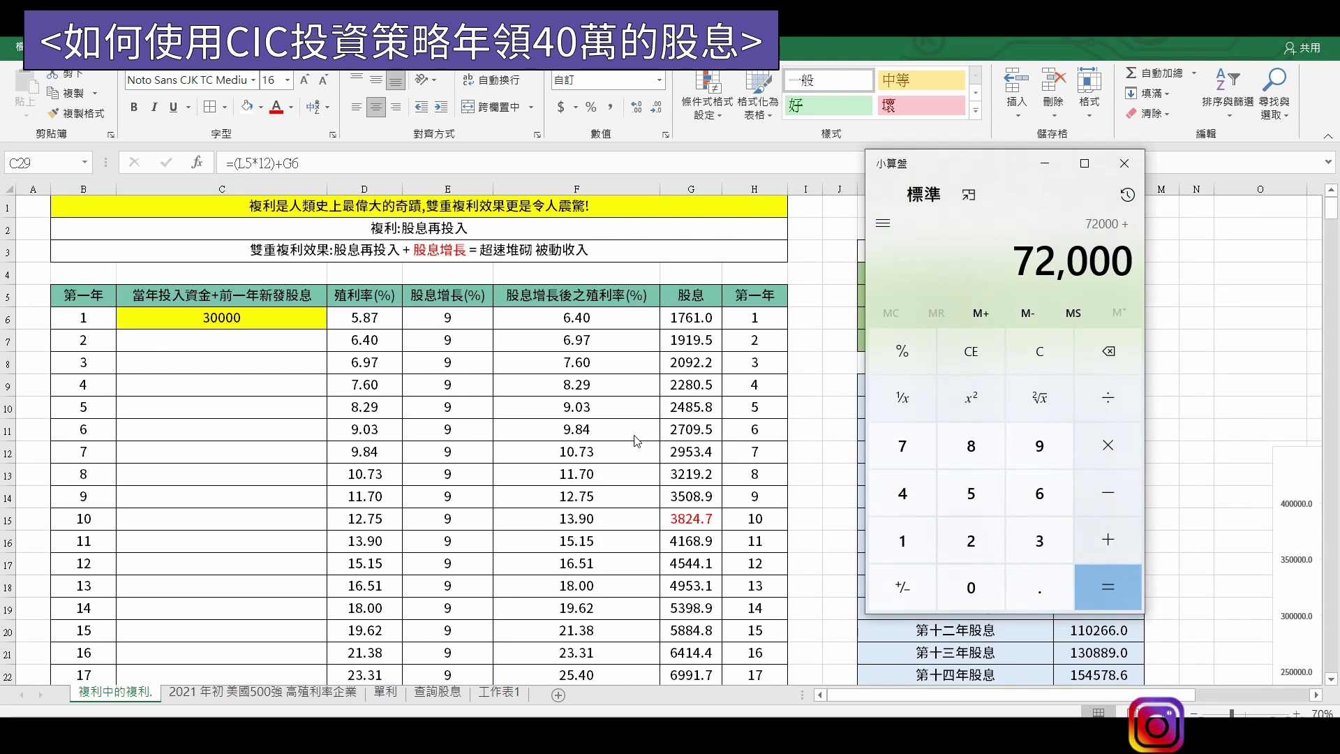
type("1761")
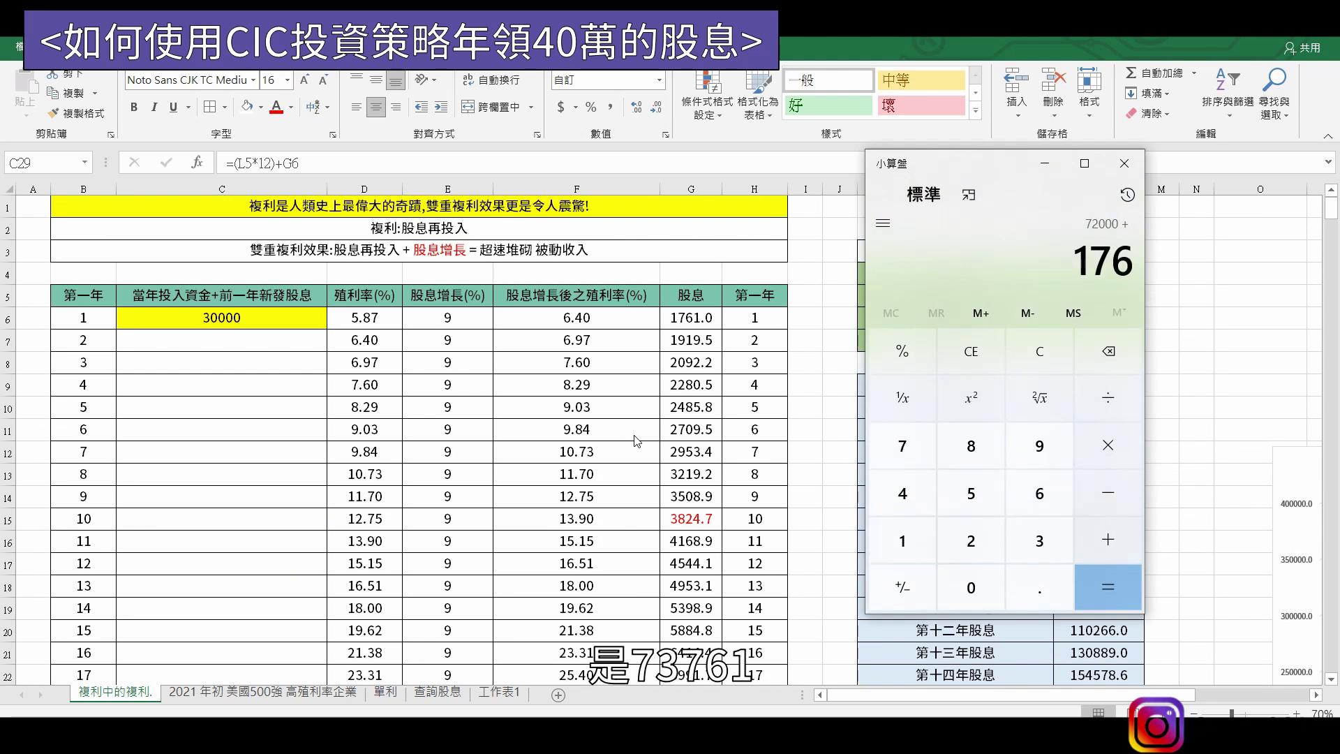
key("Return")
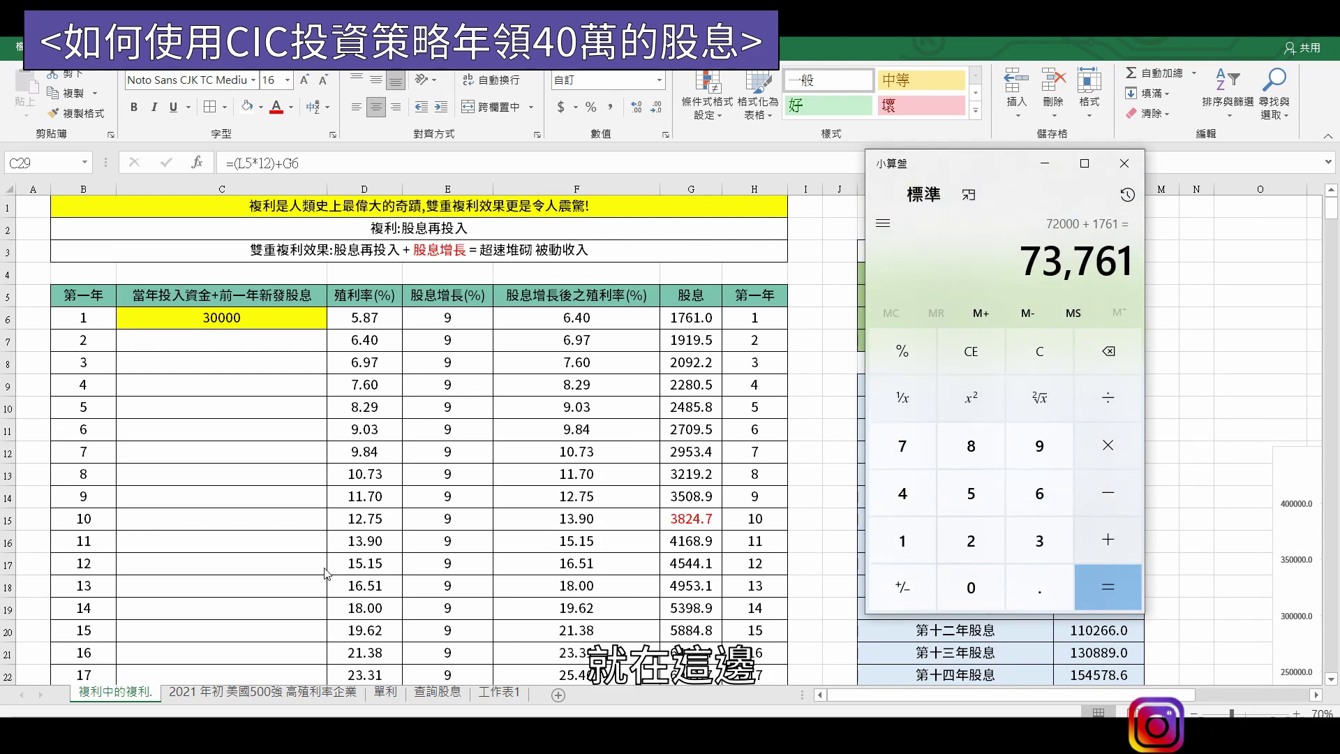
Step: Trace how row 29 of the 第二年 table derives its dividend, checking its capital, yield, grown yield and dividend cells
scroll(302, 562, "down", 4)
left_click(232, 562)
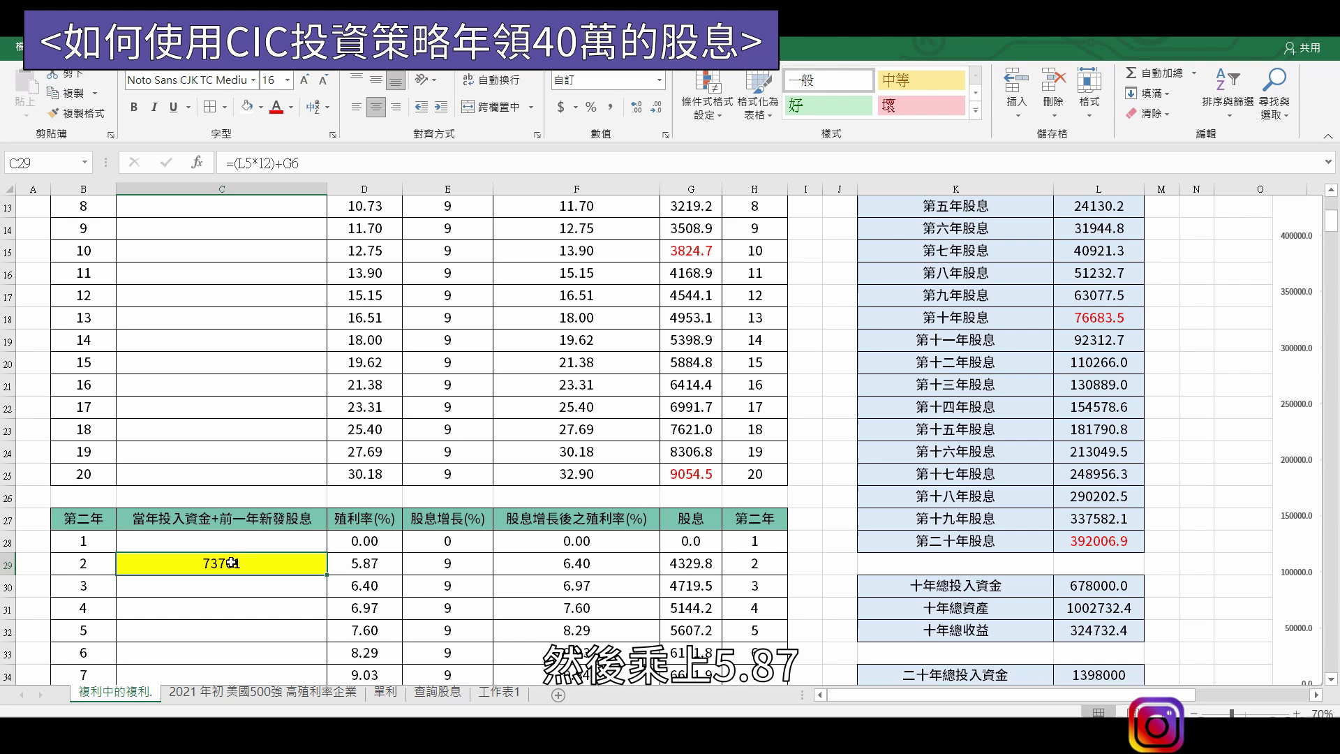
left_click(386, 571)
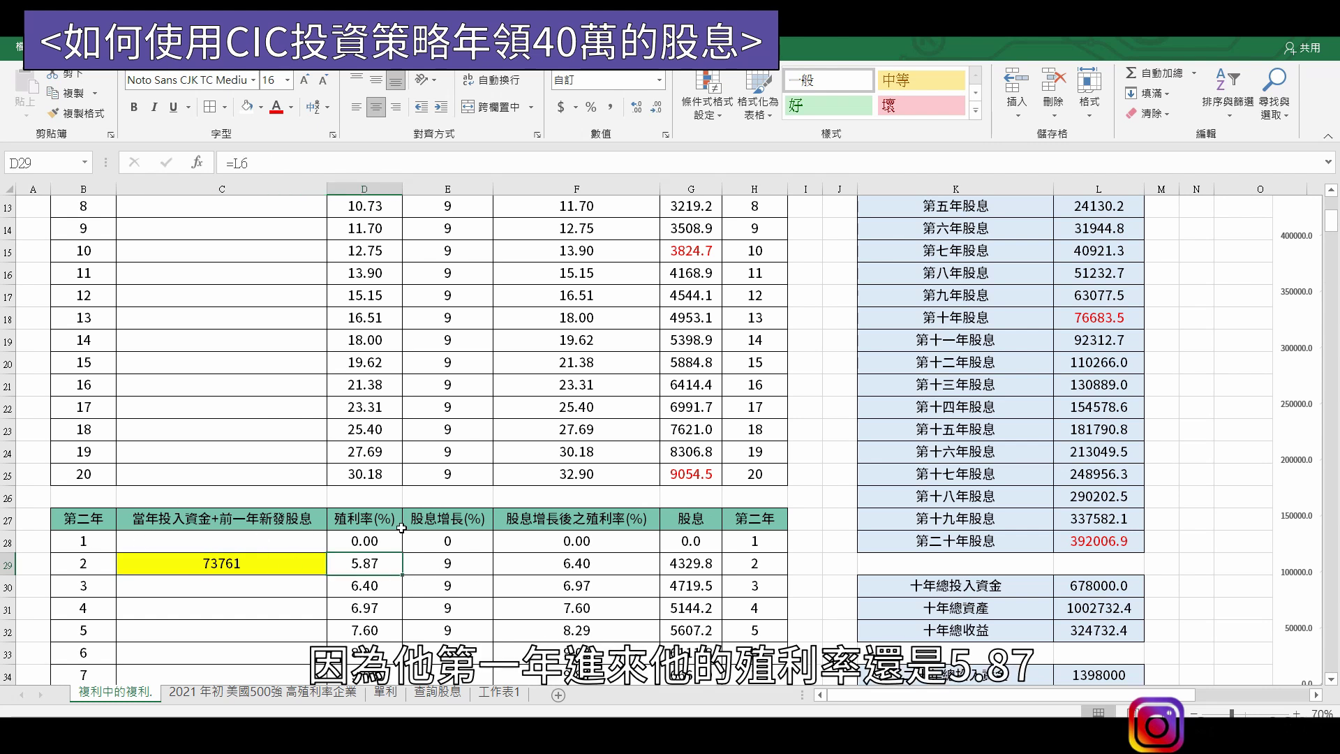
left_click(579, 573)
left_click(694, 564)
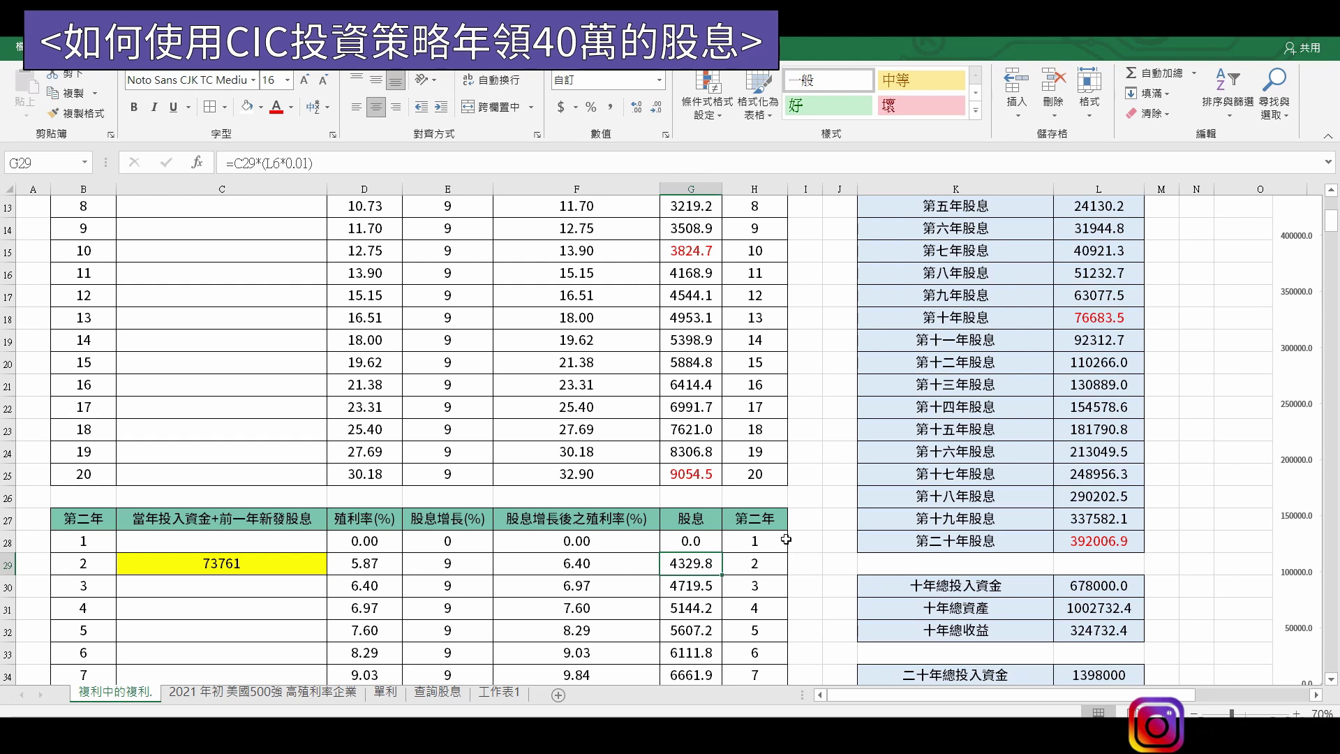
Step: Inspect the 第二年股息 total formula in L10 and trace it to its first source cell, G7
scroll(802, 557, "up", 4)
left_click(1067, 417)
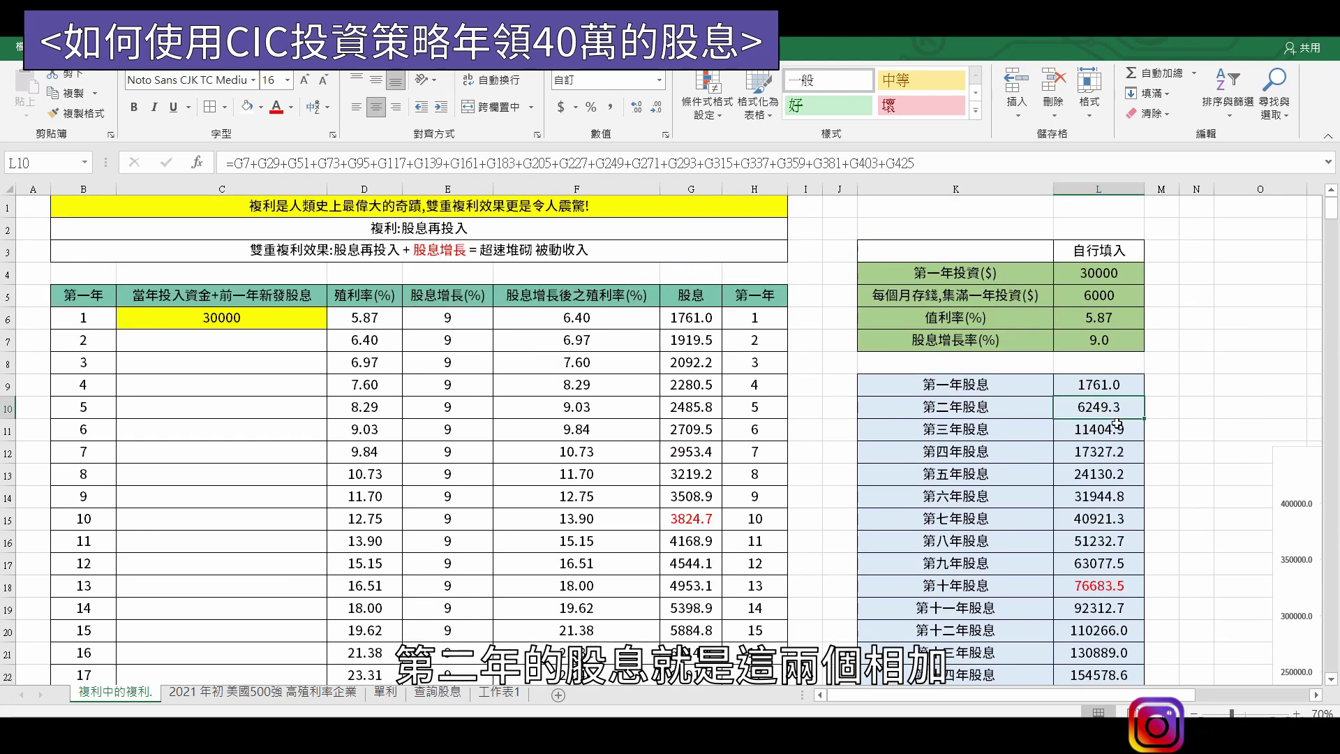
key("ctrl+bracketleft")
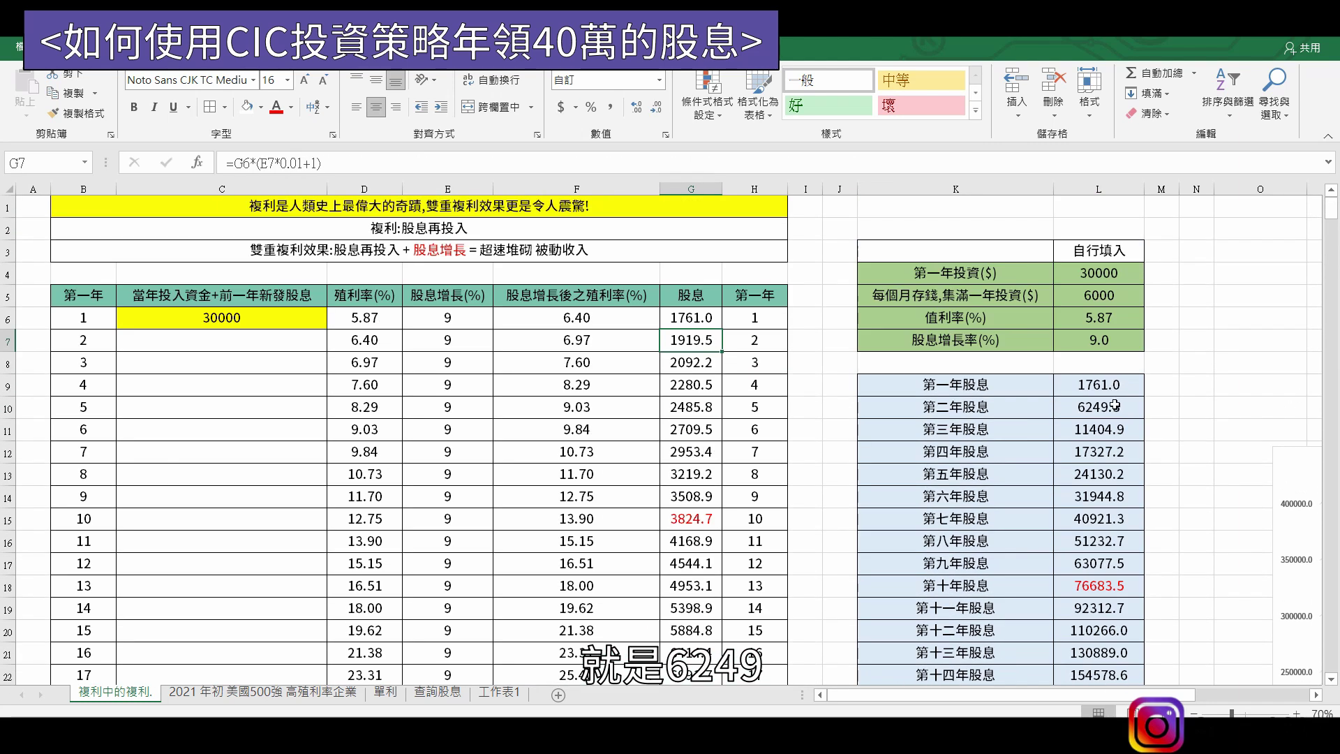
left_click(1114, 405)
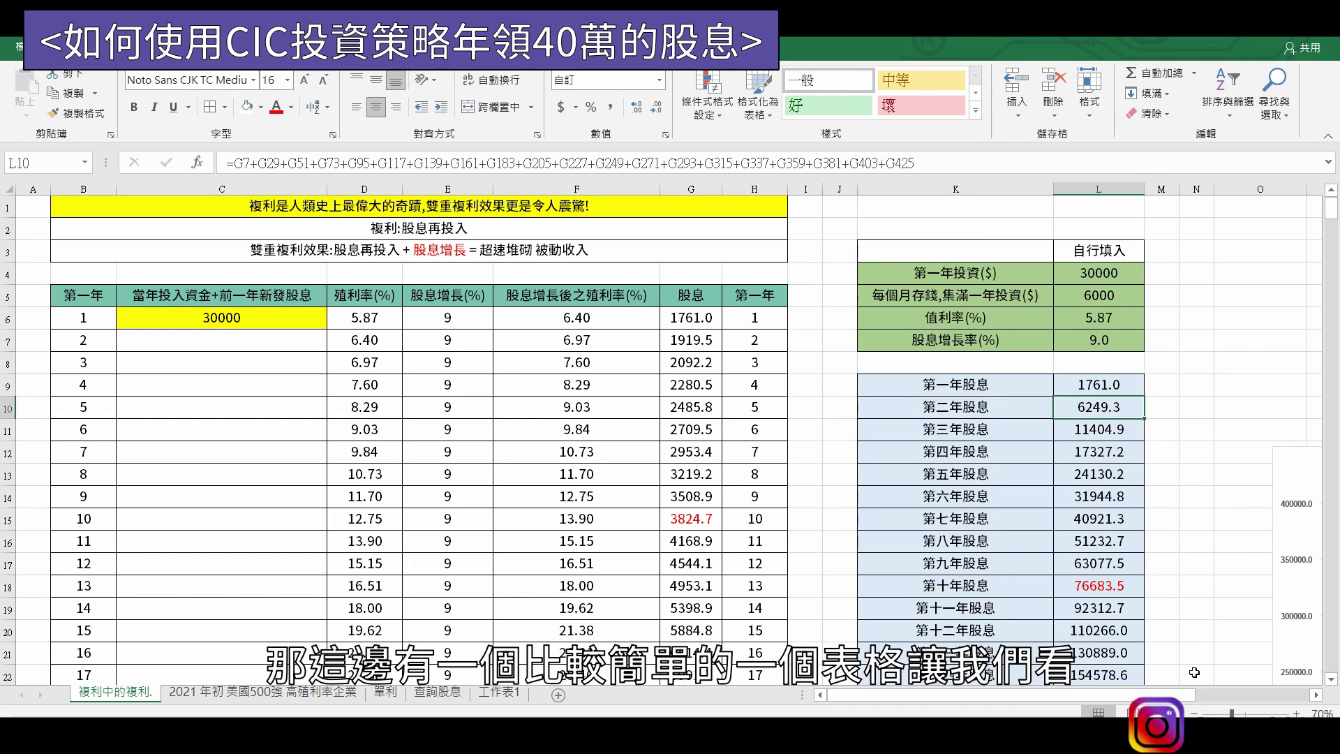
Step: Examine the MO 發放股息VS年份 chart alongside the list of yearly dividends
scroll(1194, 672, "right", 5)
scroll(1198, 481, "down", 1)
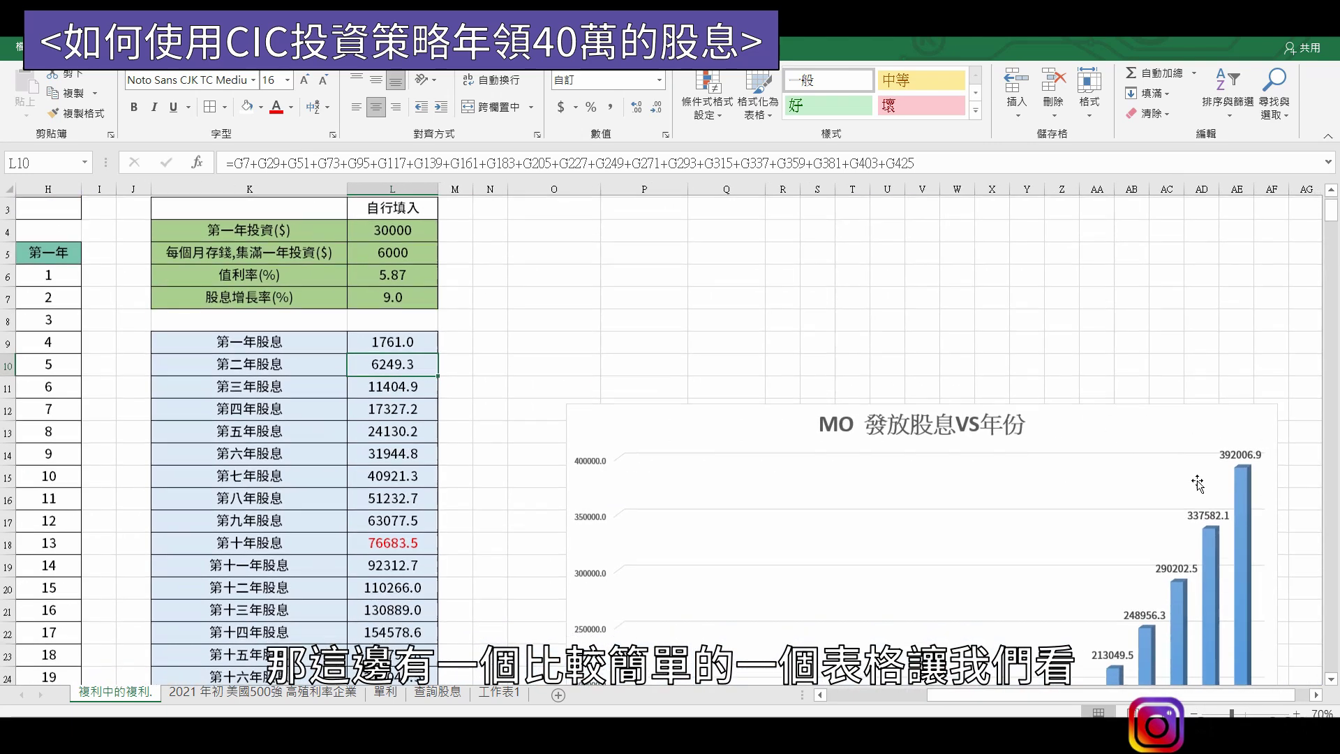
scroll(1197, 482, "down", 5)
scroll(347, 472, "up", 3)
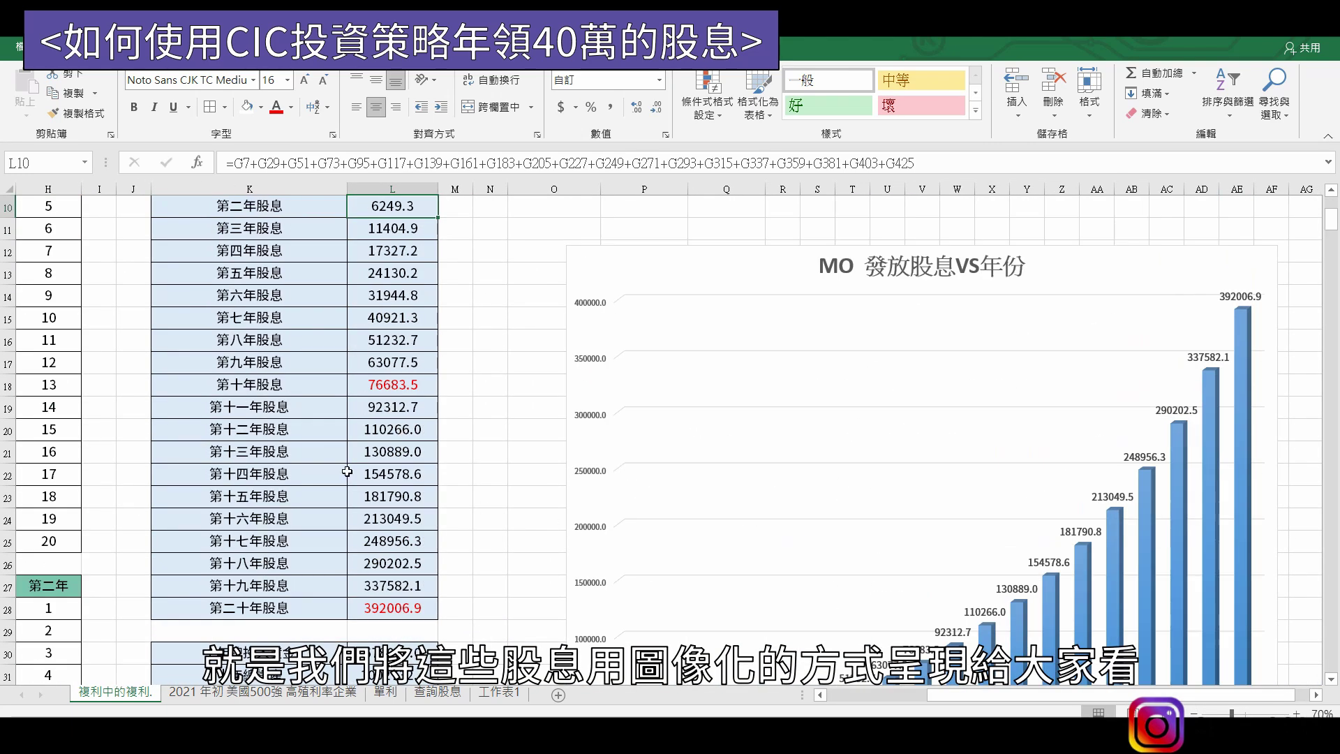
scroll(527, 549, "up", 3)
scroll(625, 619, "down", 5)
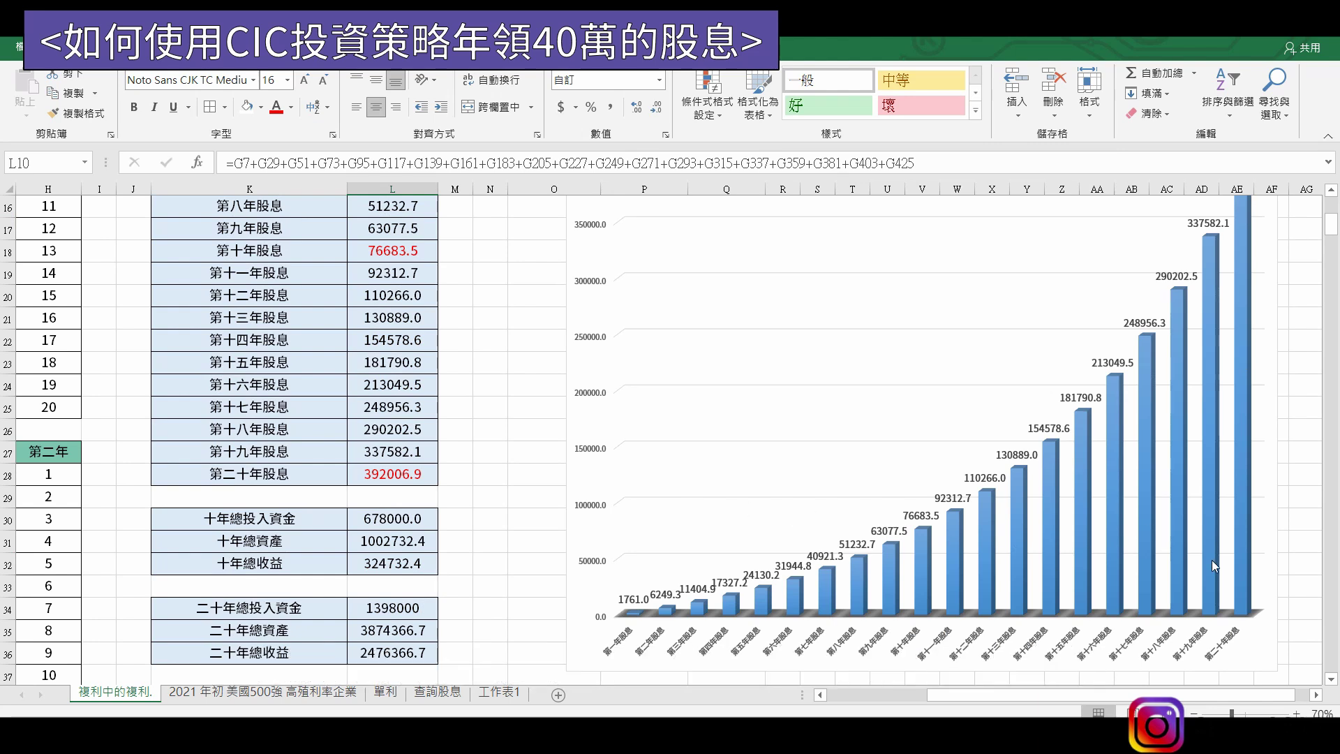
scroll(389, 417, "up", 5)
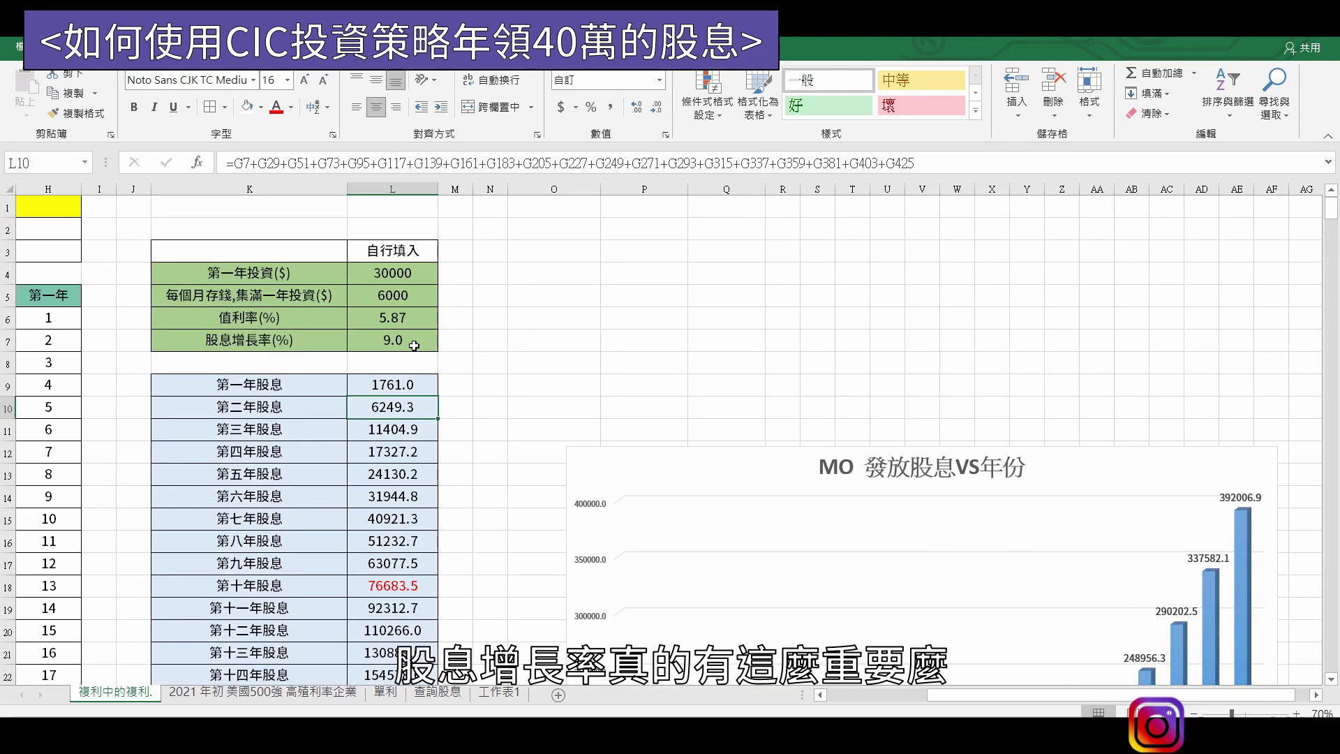
Step: Set the dividend growth rate in L7 to 0 and check the twentieth-year dividend in the chart
left_click(413, 345)
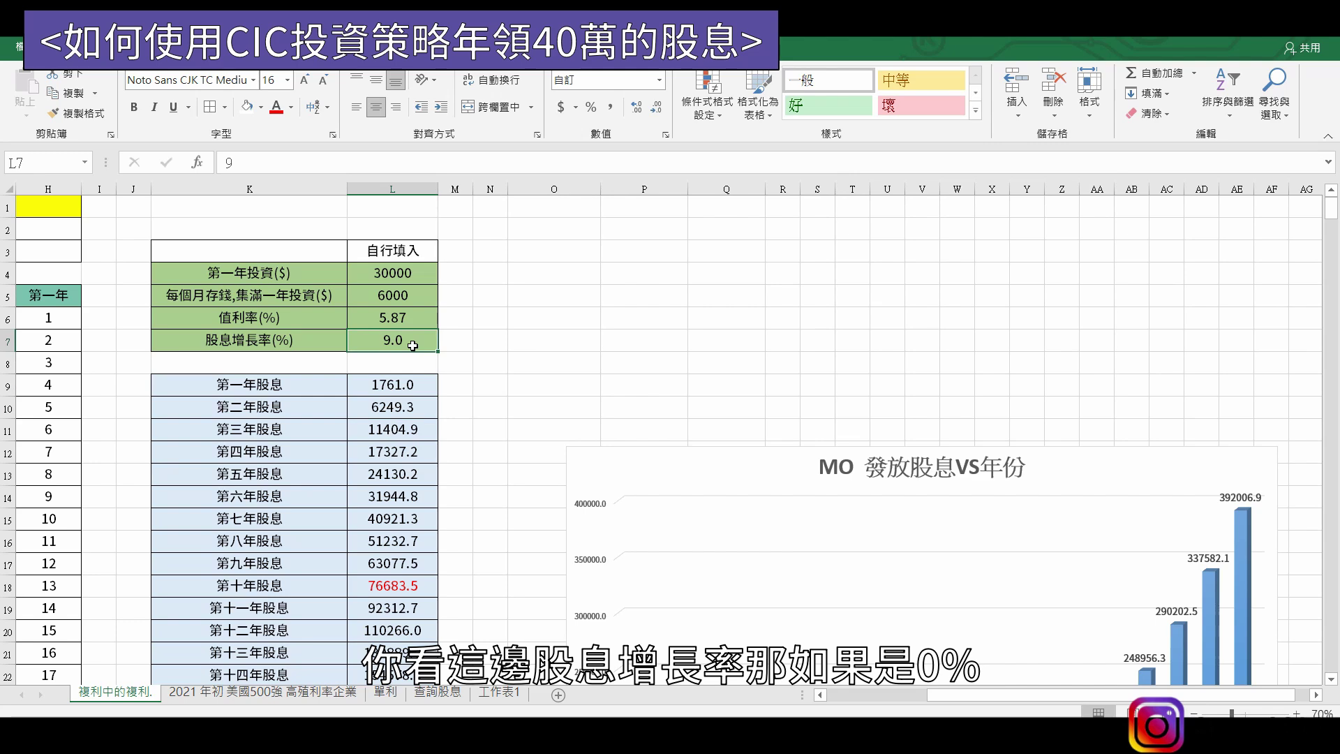
type("02")
key("Return")
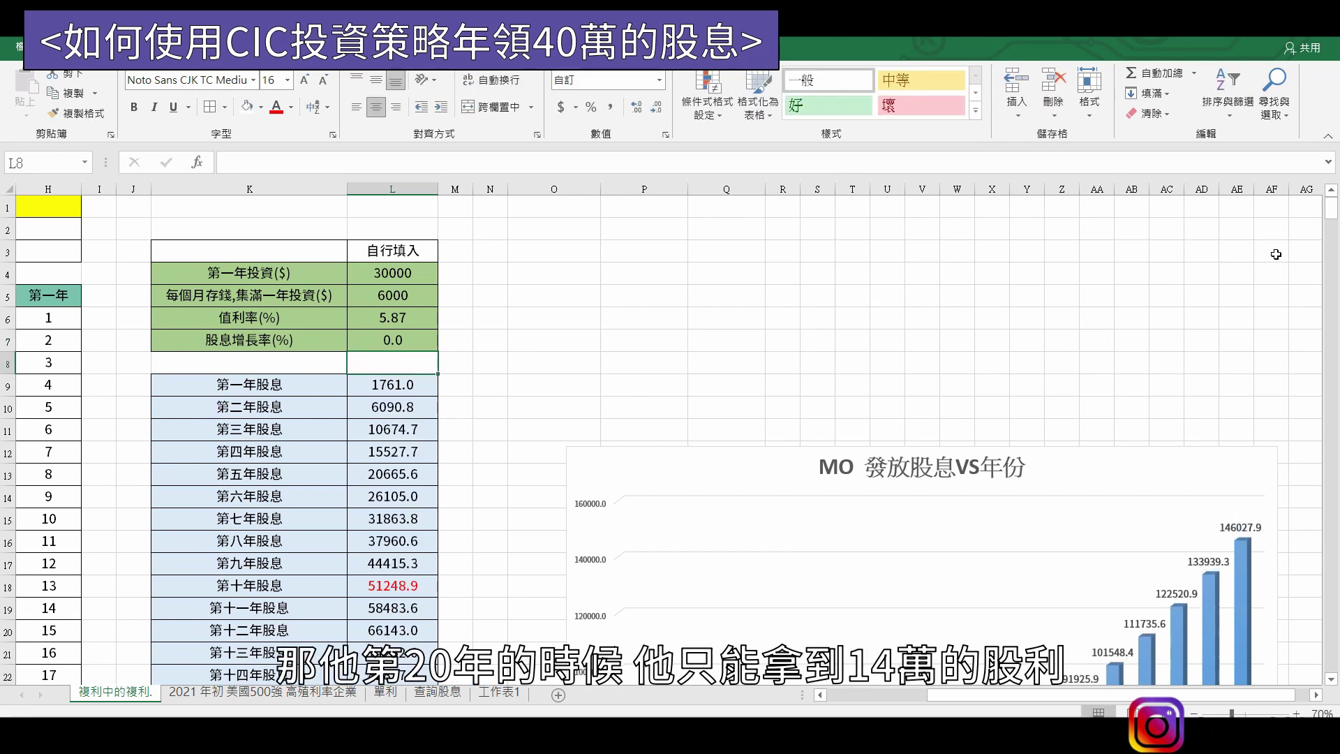
scroll(1261, 421, "down", 4)
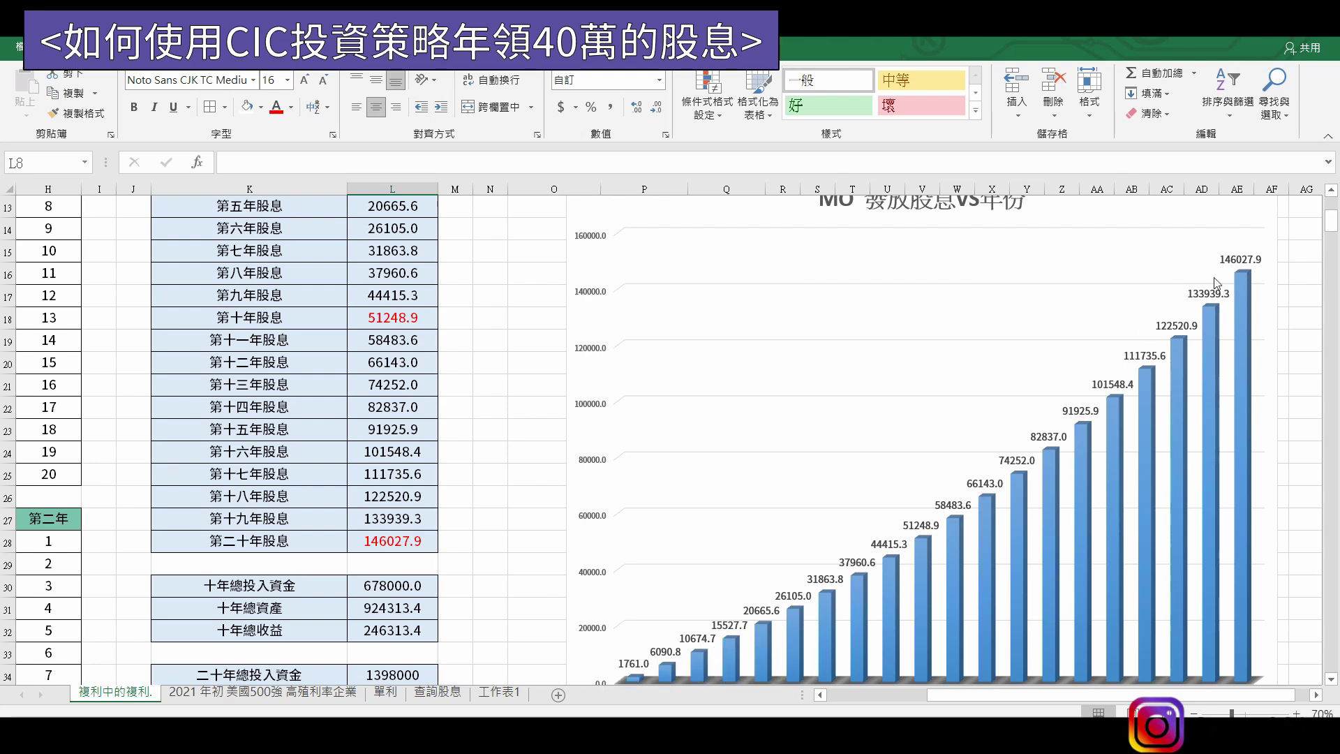
scroll(876, 335, "up", 4)
Step: Set the dividend growth rate in L7 to 9 and review the twentieth-year dividend in the chart
left_click(395, 339)
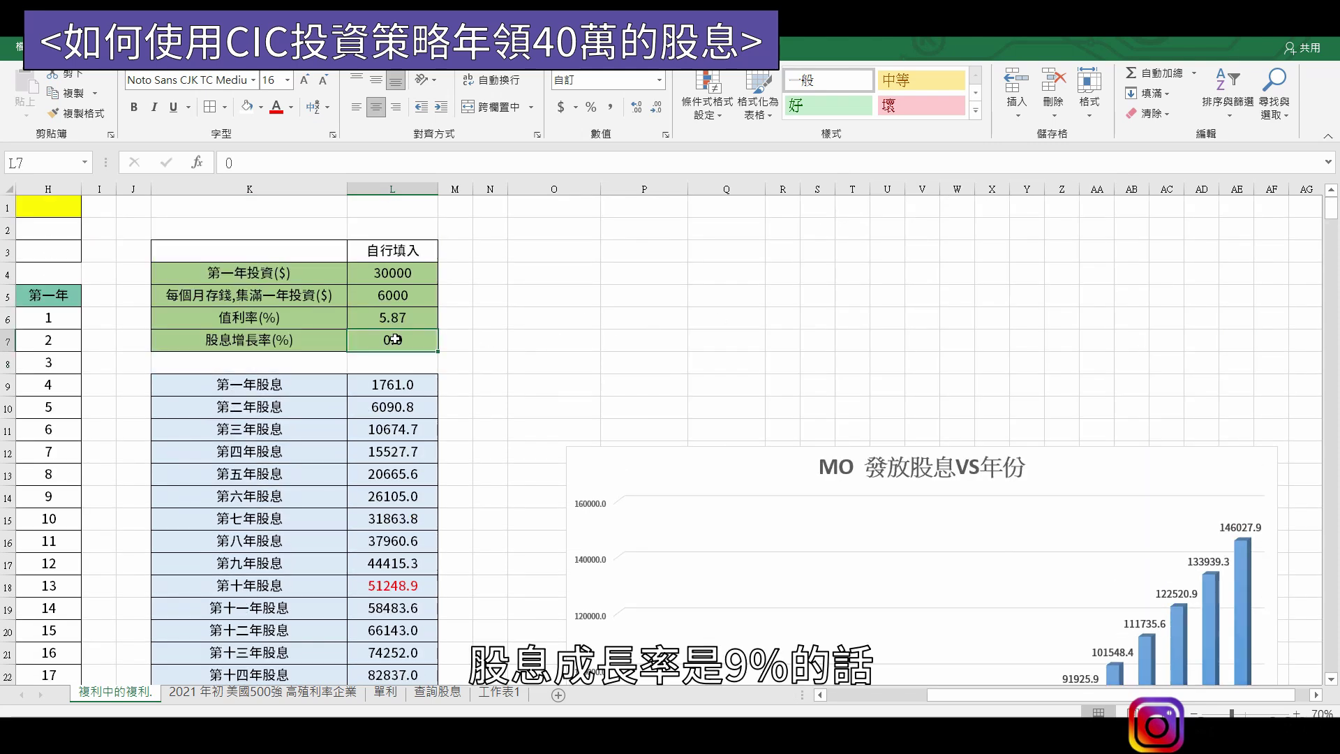
type("9")
key("Return")
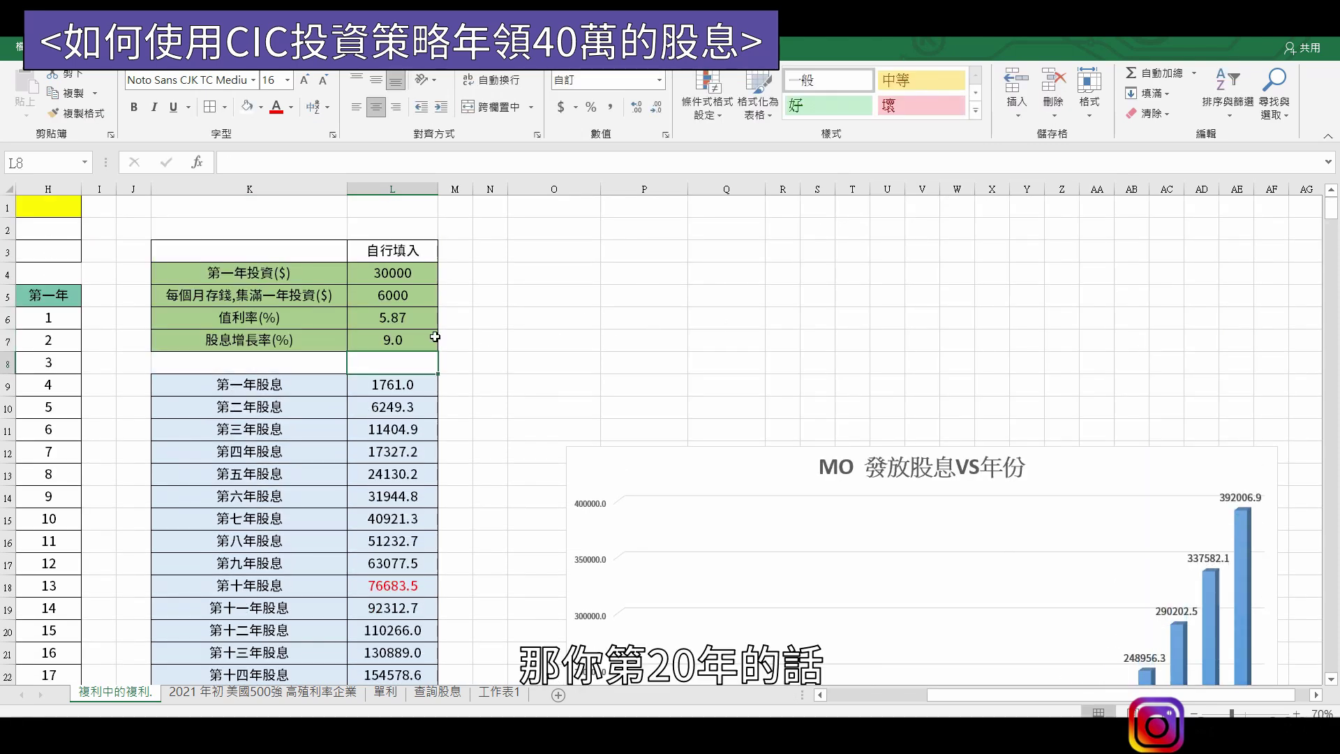
scroll(1157, 578, "down", 3)
scroll(1179, 582, "down", 2)
scroll(1248, 642, "up", 2)
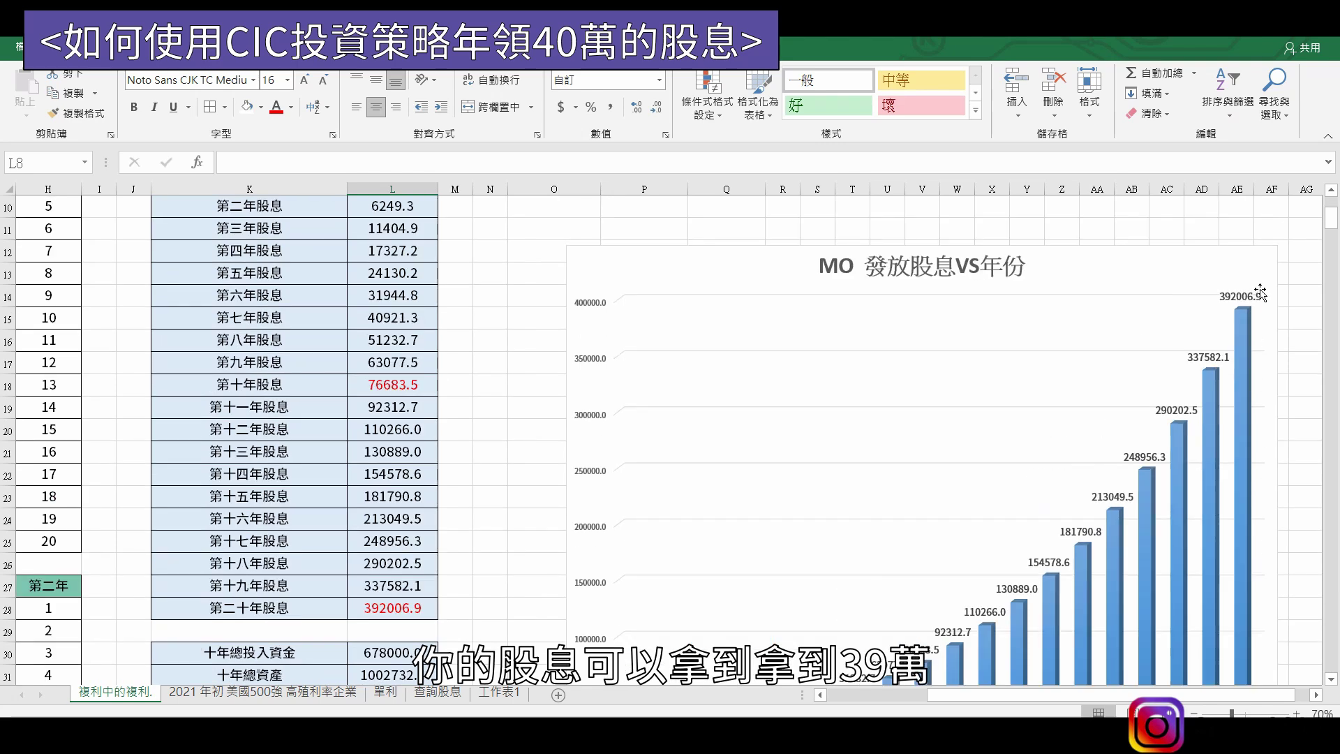
scroll(1221, 344, "down", 1)
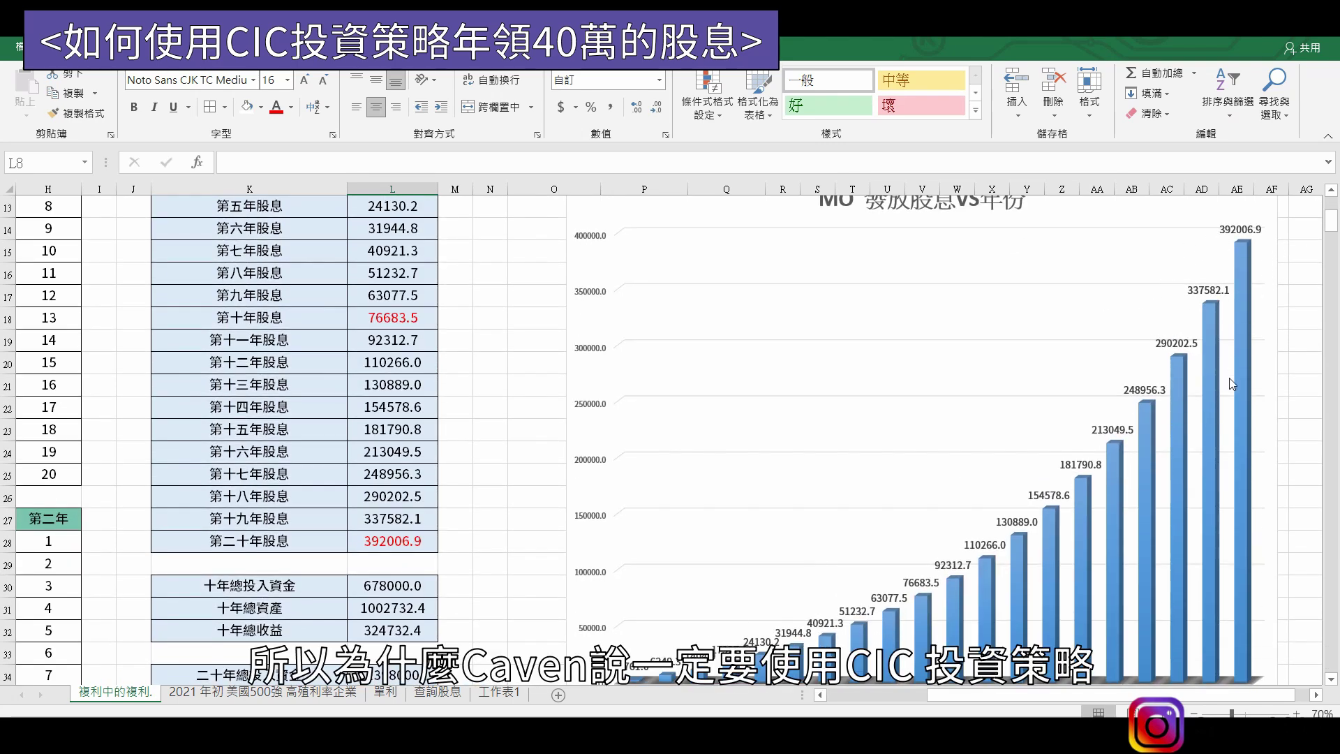
scroll(1225, 279, "up", 1)
mouse_move(1244, 407)
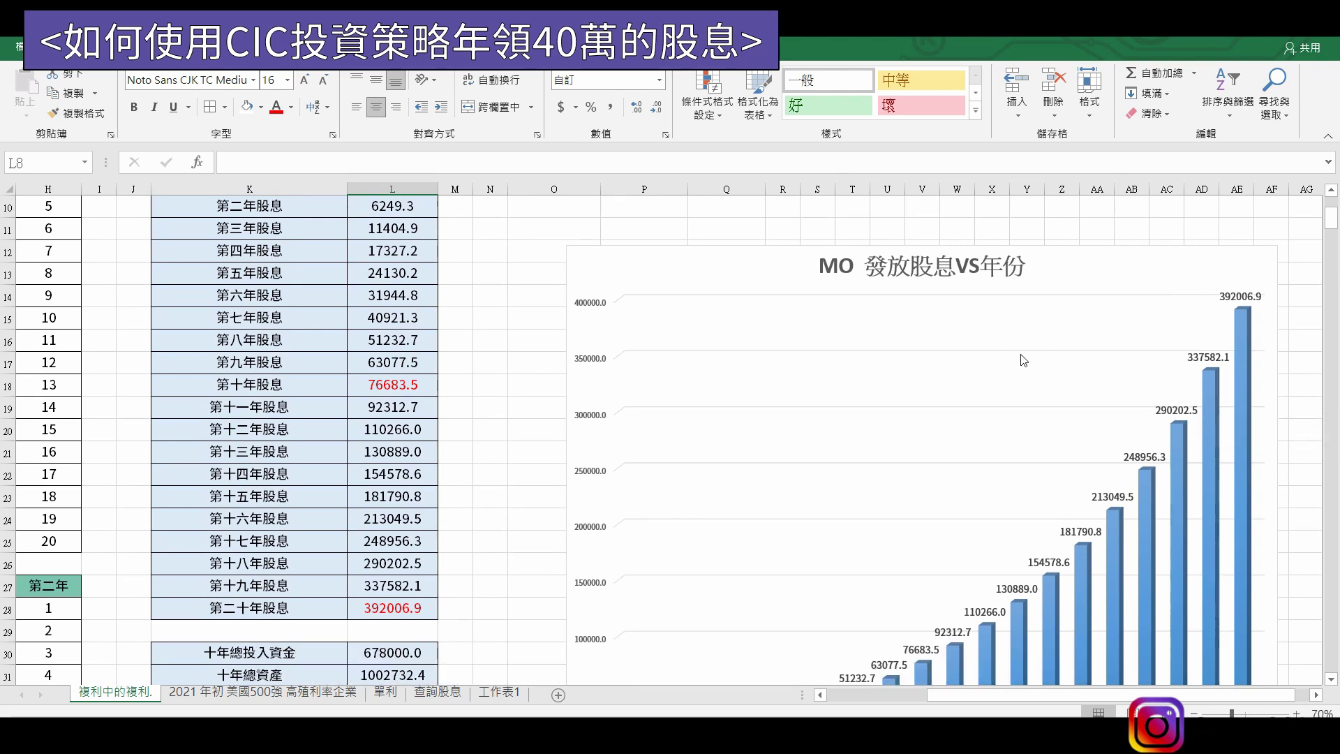
Step: Open the 2021 年初 美國500強 高殖利率企業 sheet and look over its company table down to the screening criteria
scroll(538, 475, "up", 2)
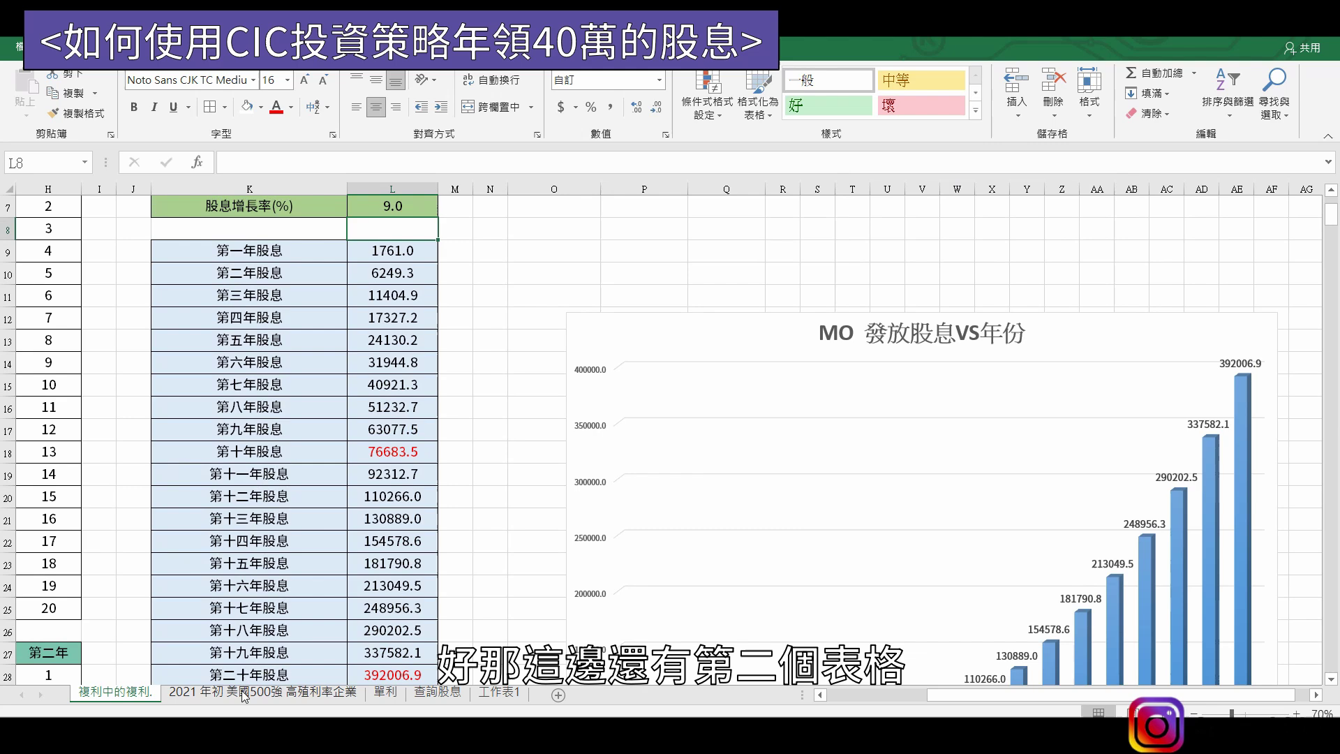
left_click(219, 698)
scroll(75, 233, "up", 2)
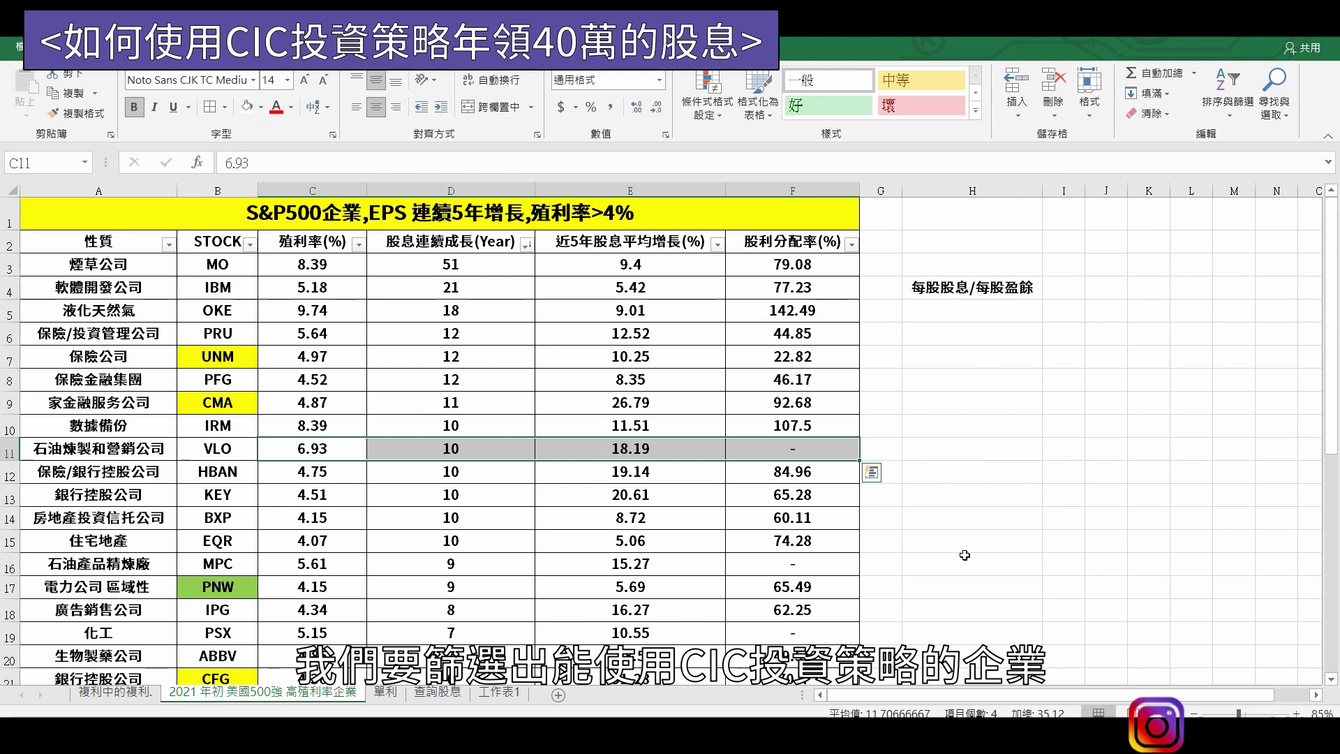
scroll(964, 555, "down", 4)
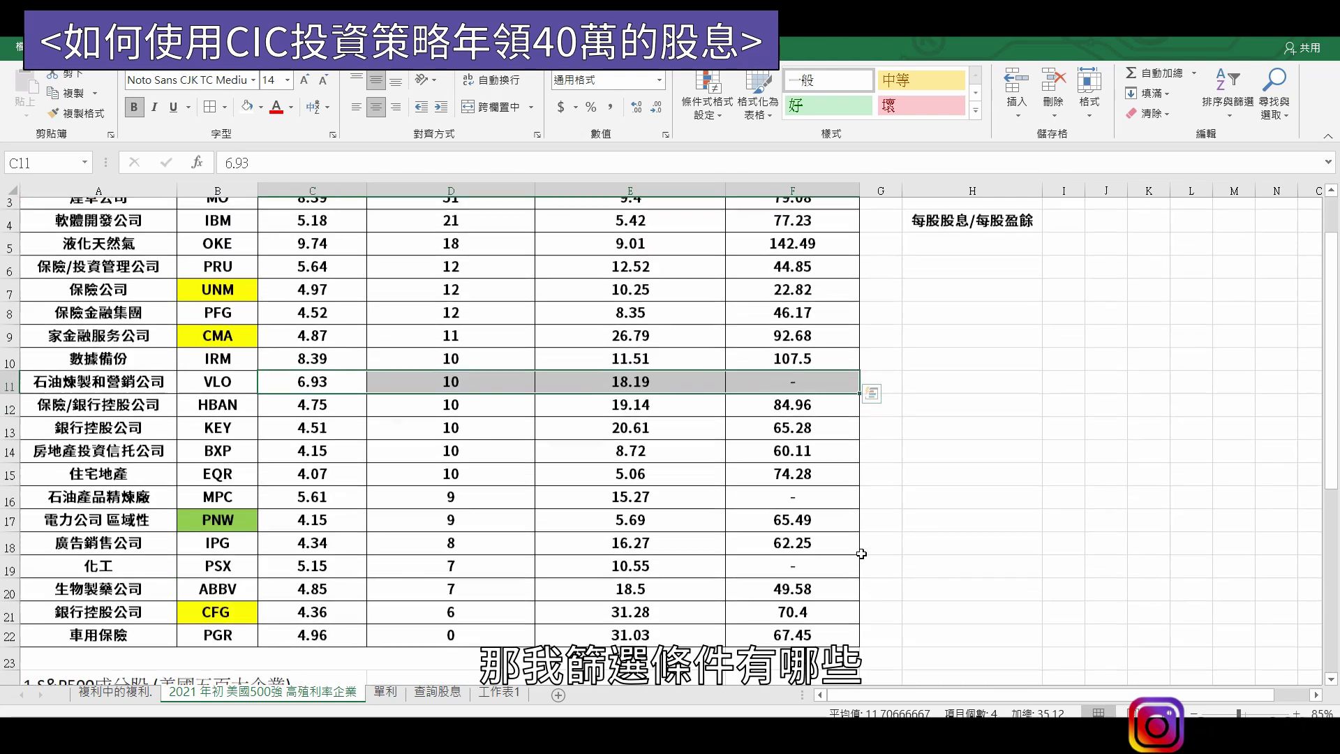
scroll(865, 541, "up", 3)
scroll(864, 540, "down", 2)
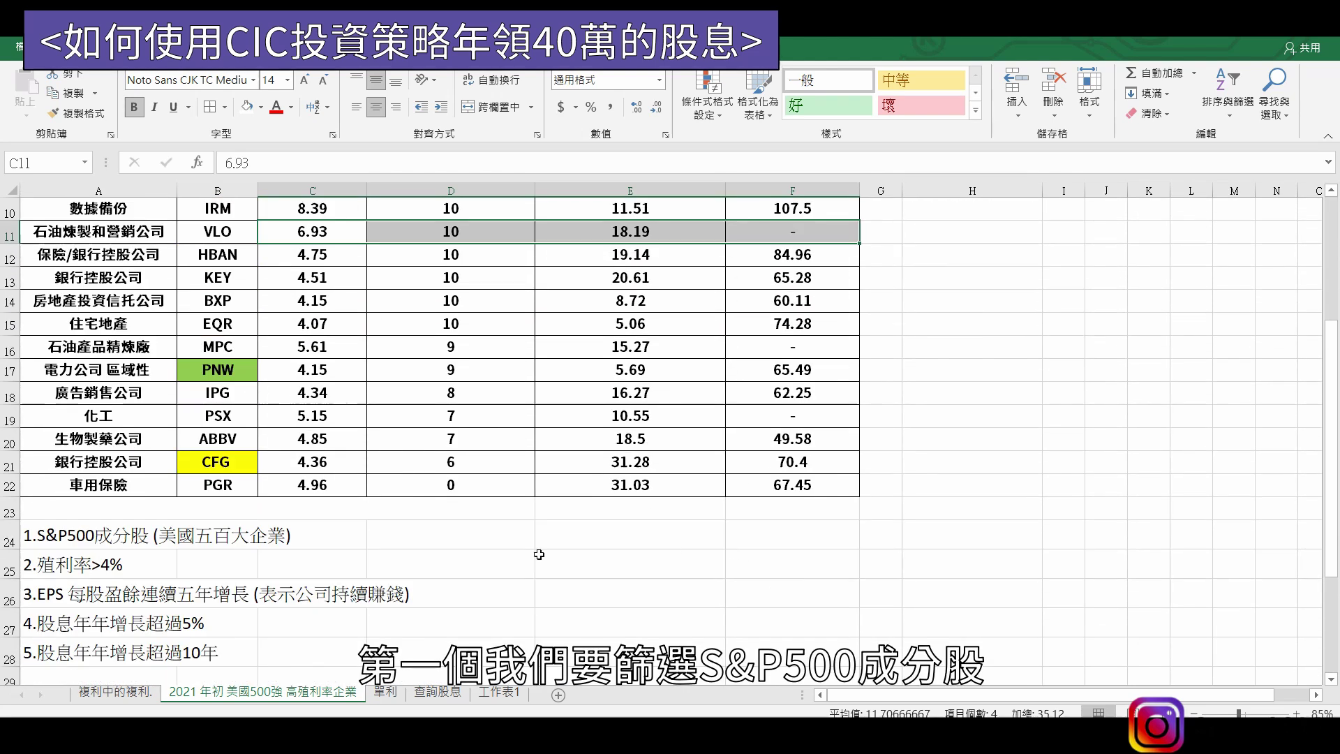
Step: Go through the five screening criteria in A24 to A28 one by one
left_click(89, 543)
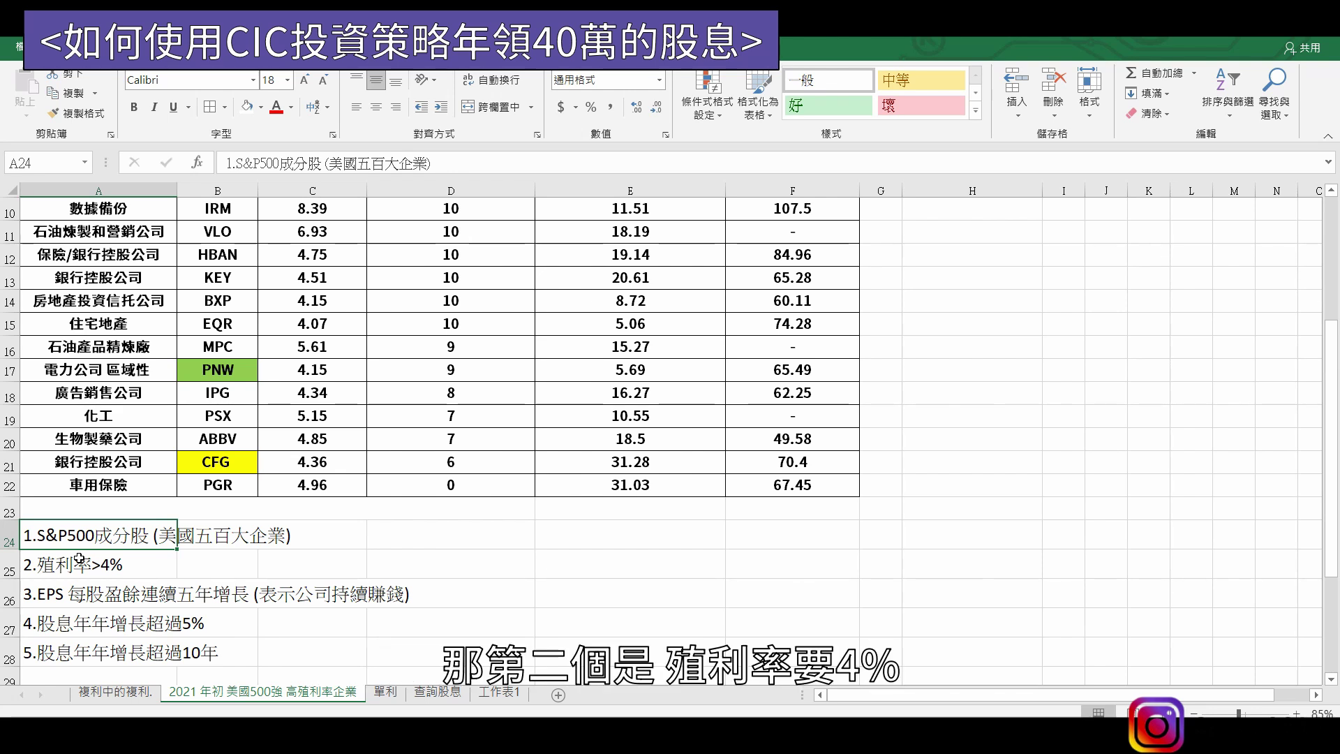
left_click(92, 569)
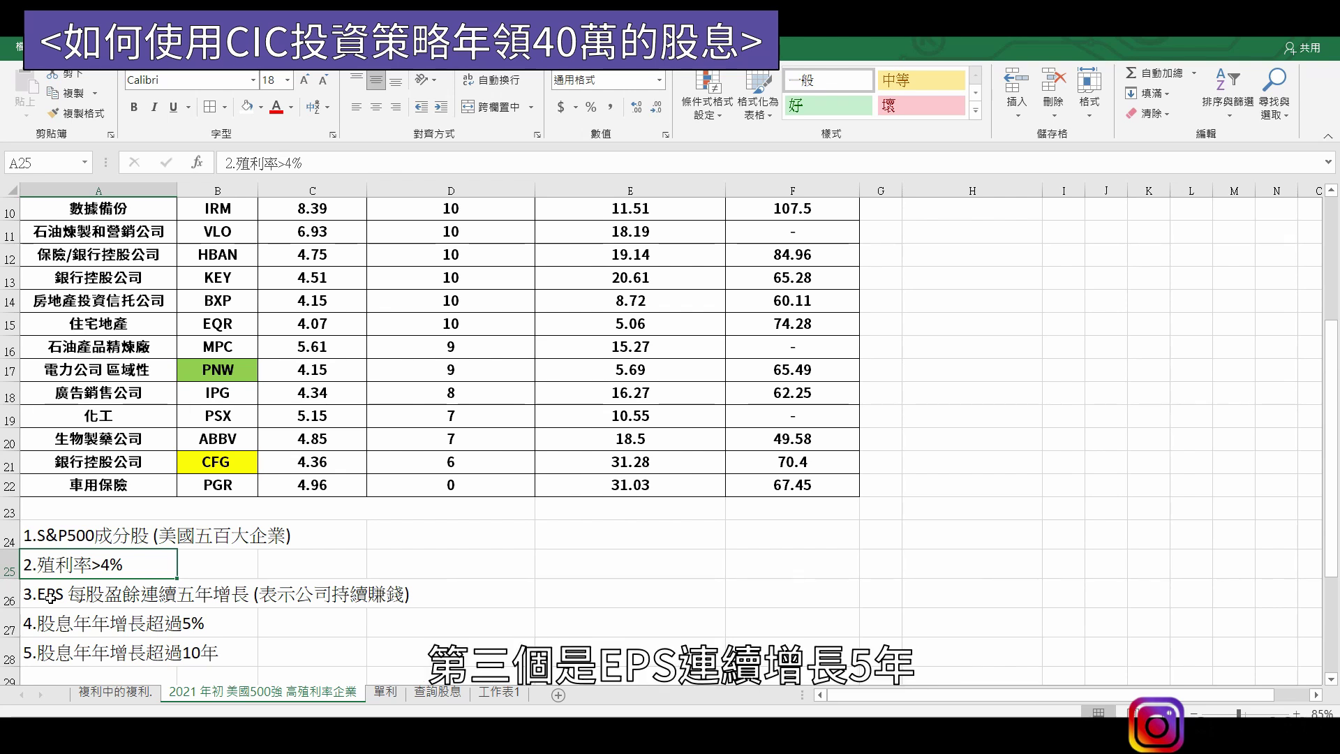
left_click(77, 595)
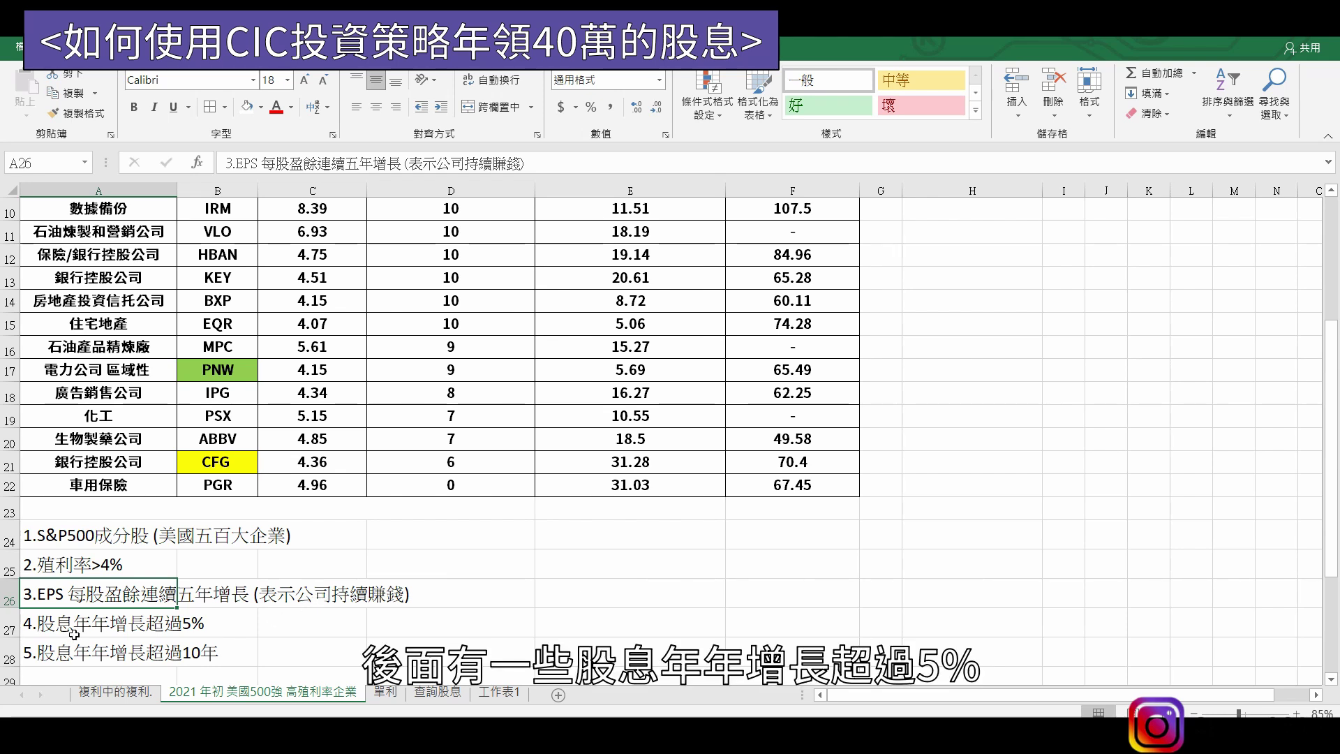
left_click(106, 633)
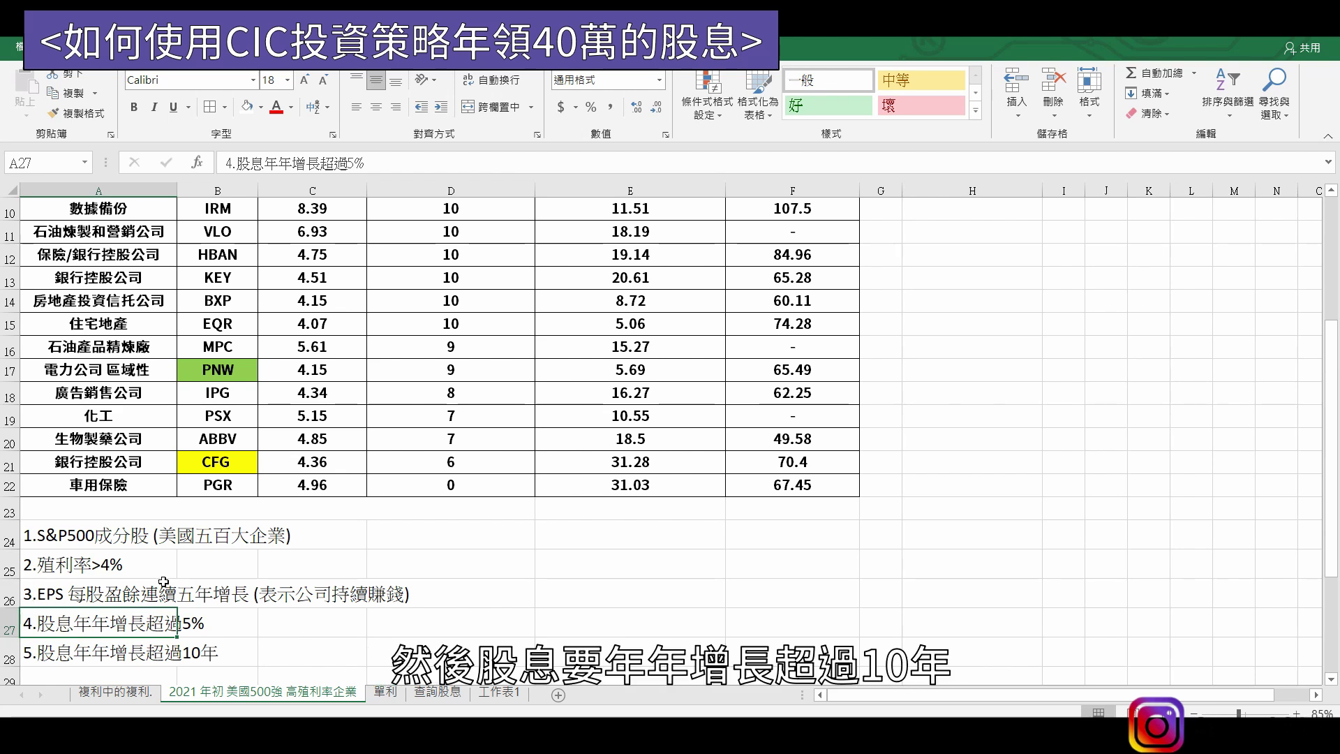
key("Down")
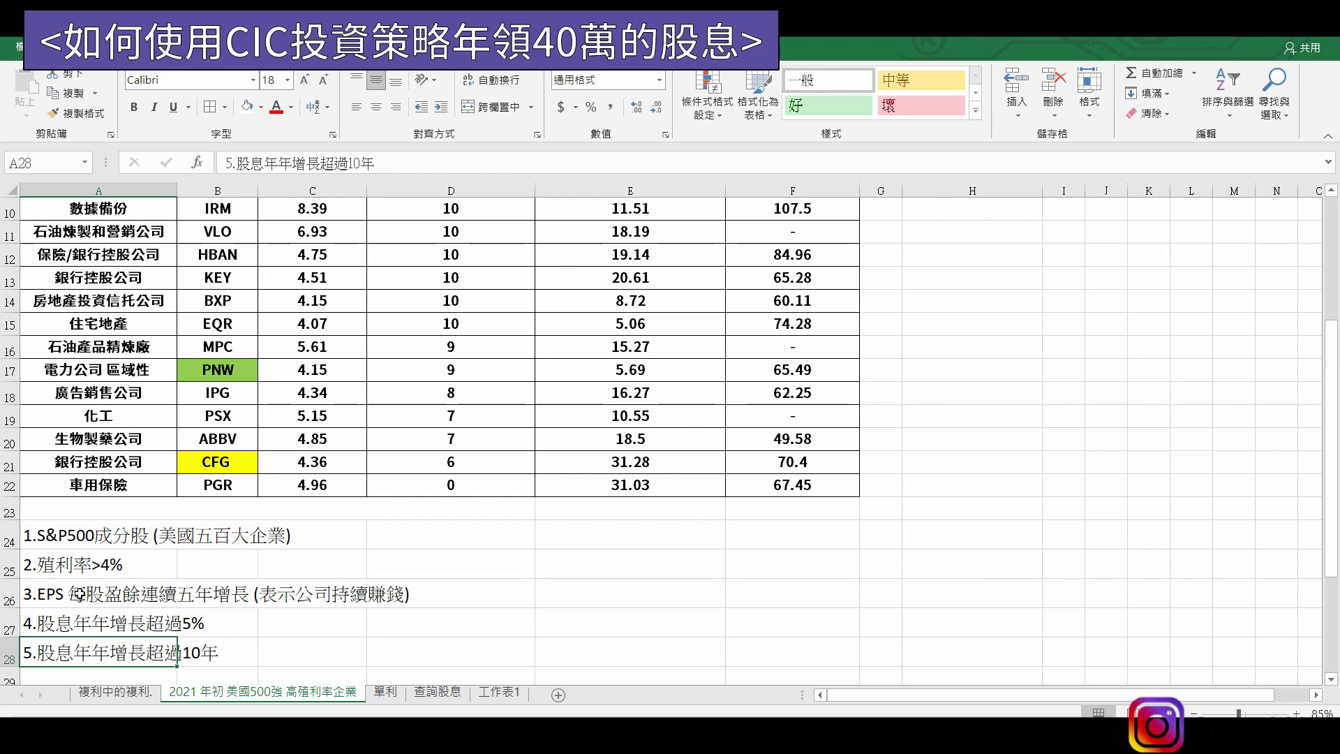
Step: Look over the ticker symbols in the STOCK column and the matching business types in the 性質 column
scroll(507, 575, "up", 3)
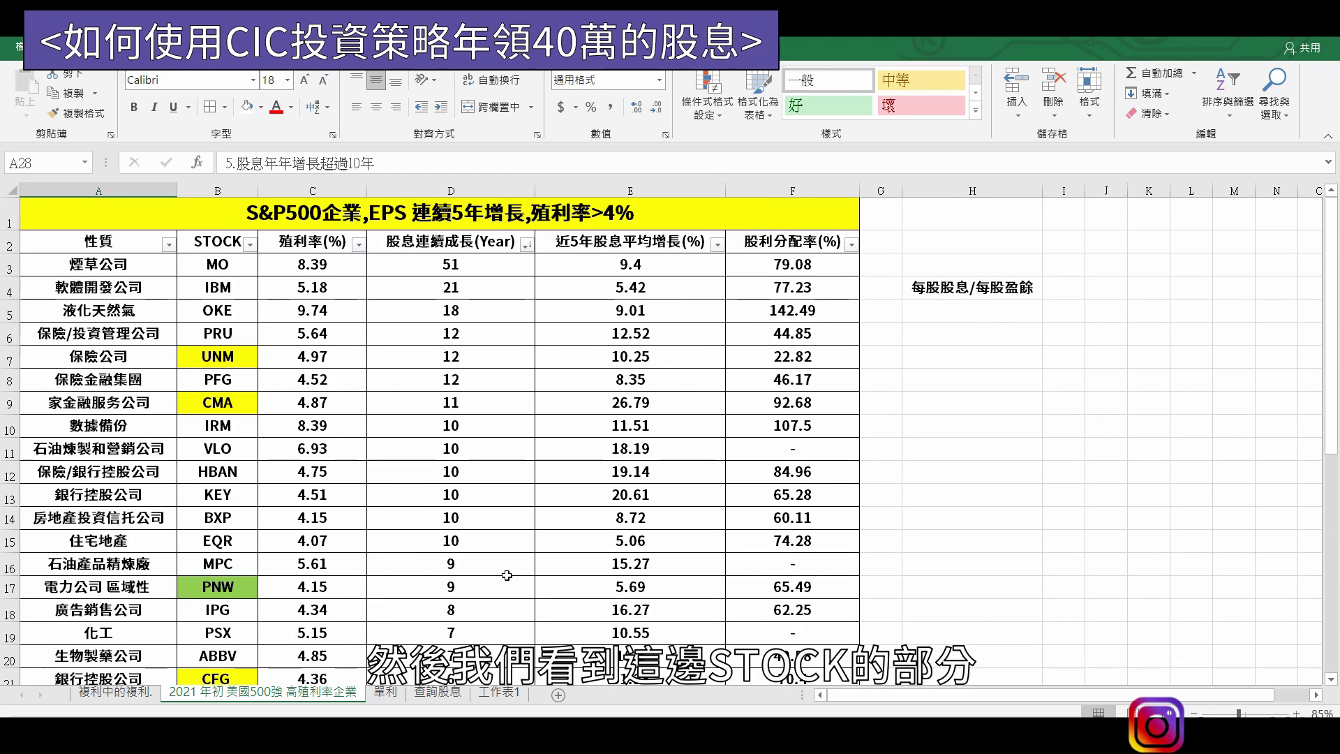
left_click(222, 265)
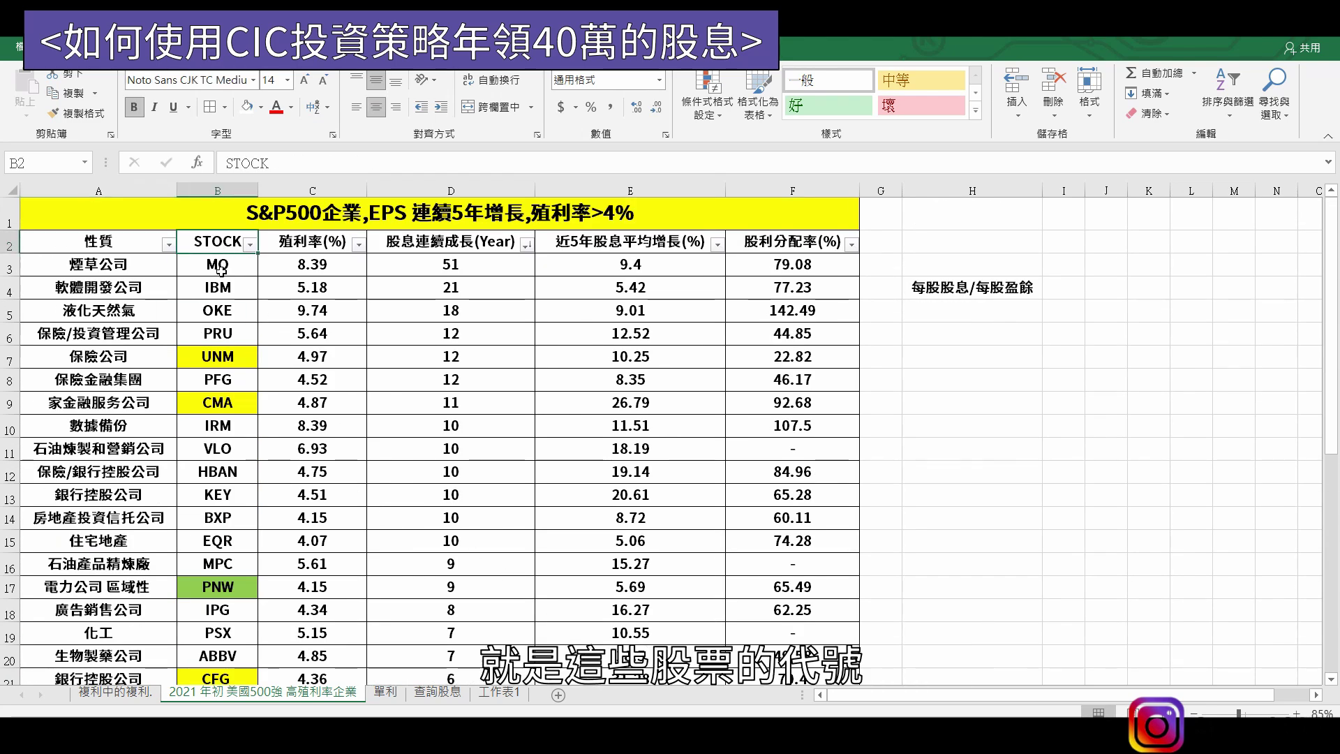
left_click_drag(223, 269, 223, 612)
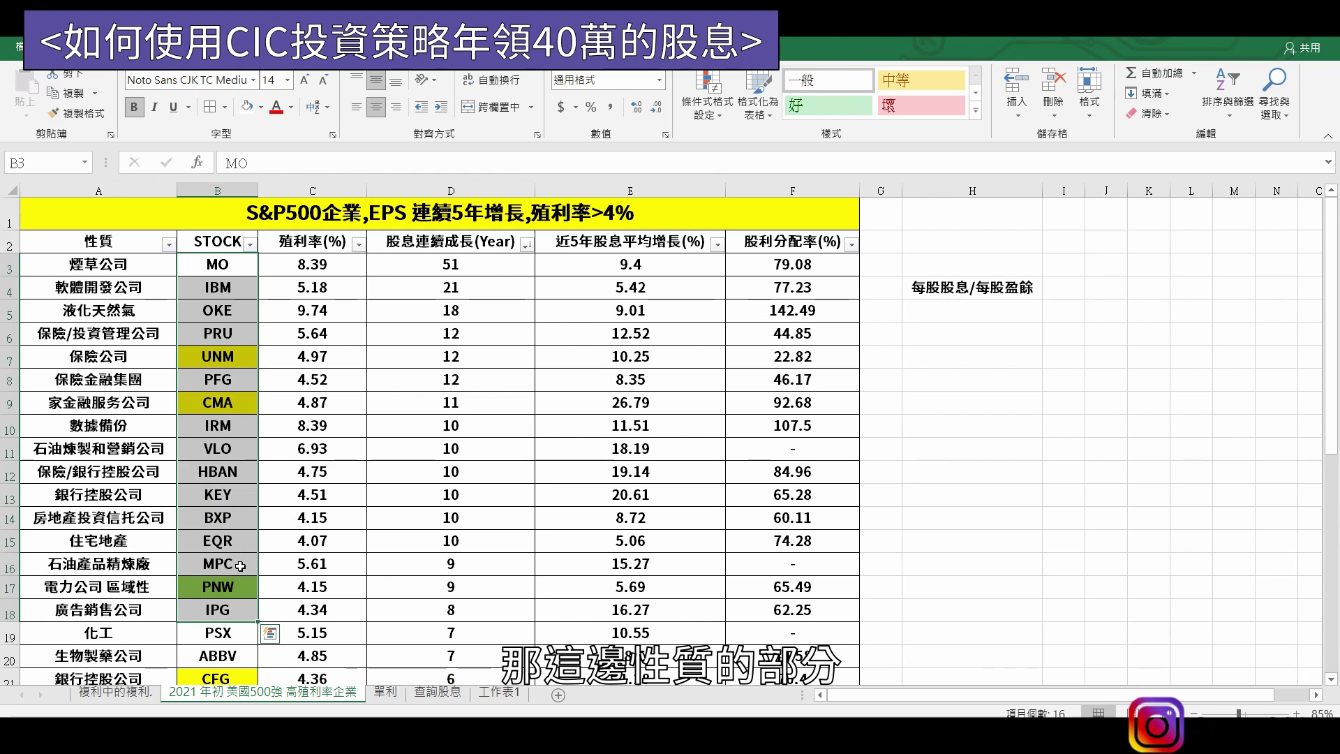
left_click_drag(114, 268, 134, 578)
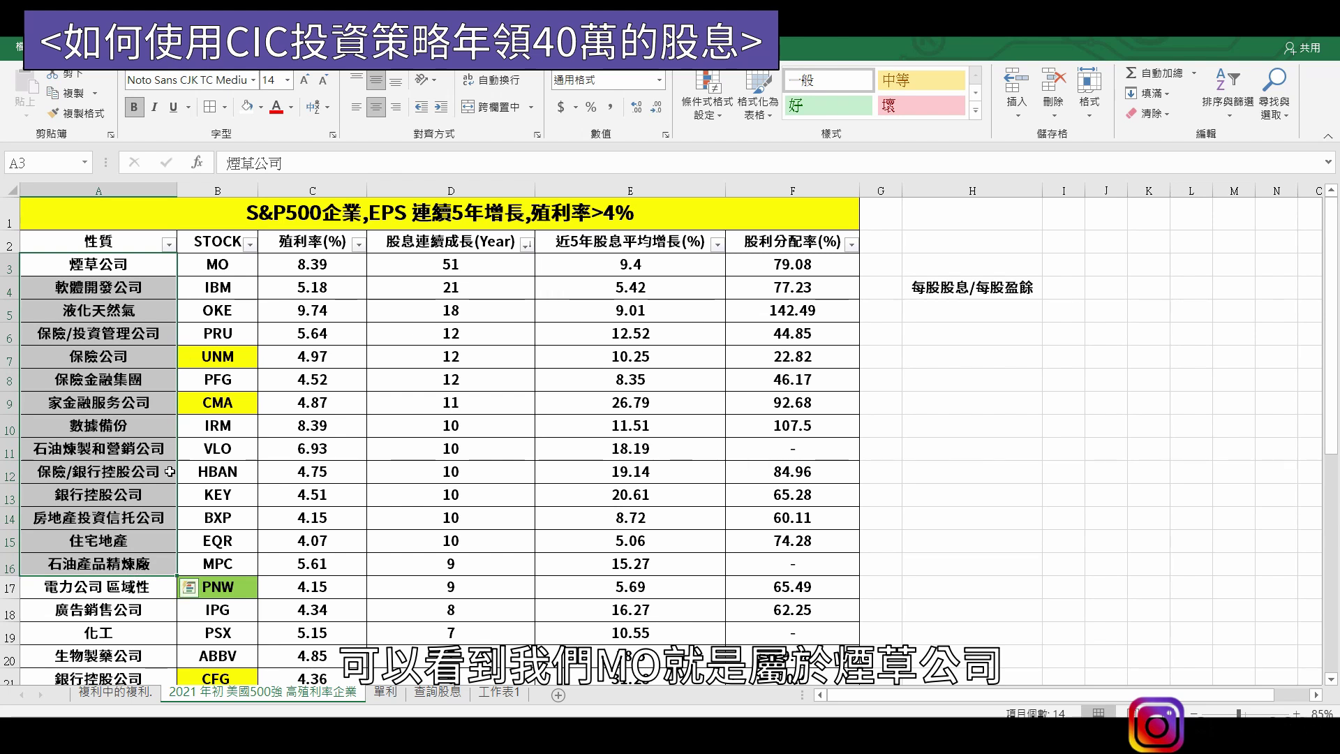
left_click(145, 274)
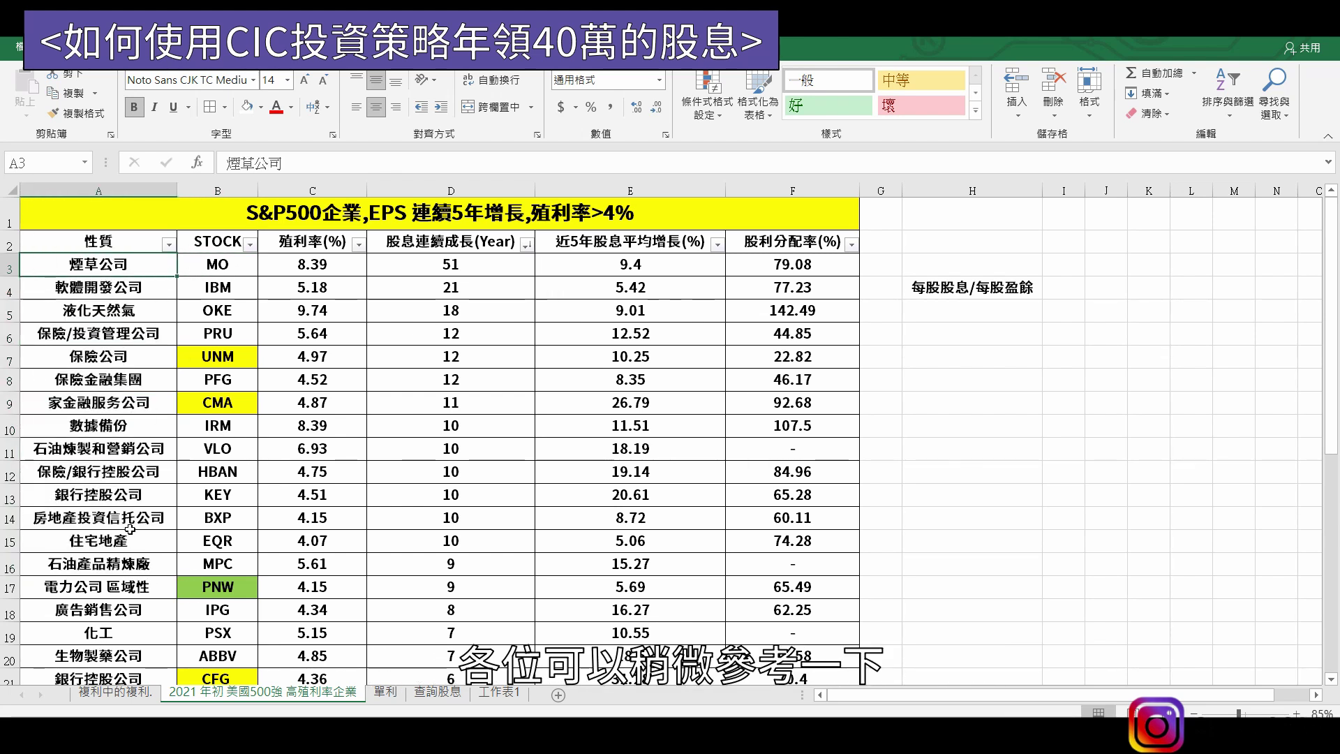
Step: Sort the company table by 殖利率(%) from largest to smallest
left_click(327, 248)
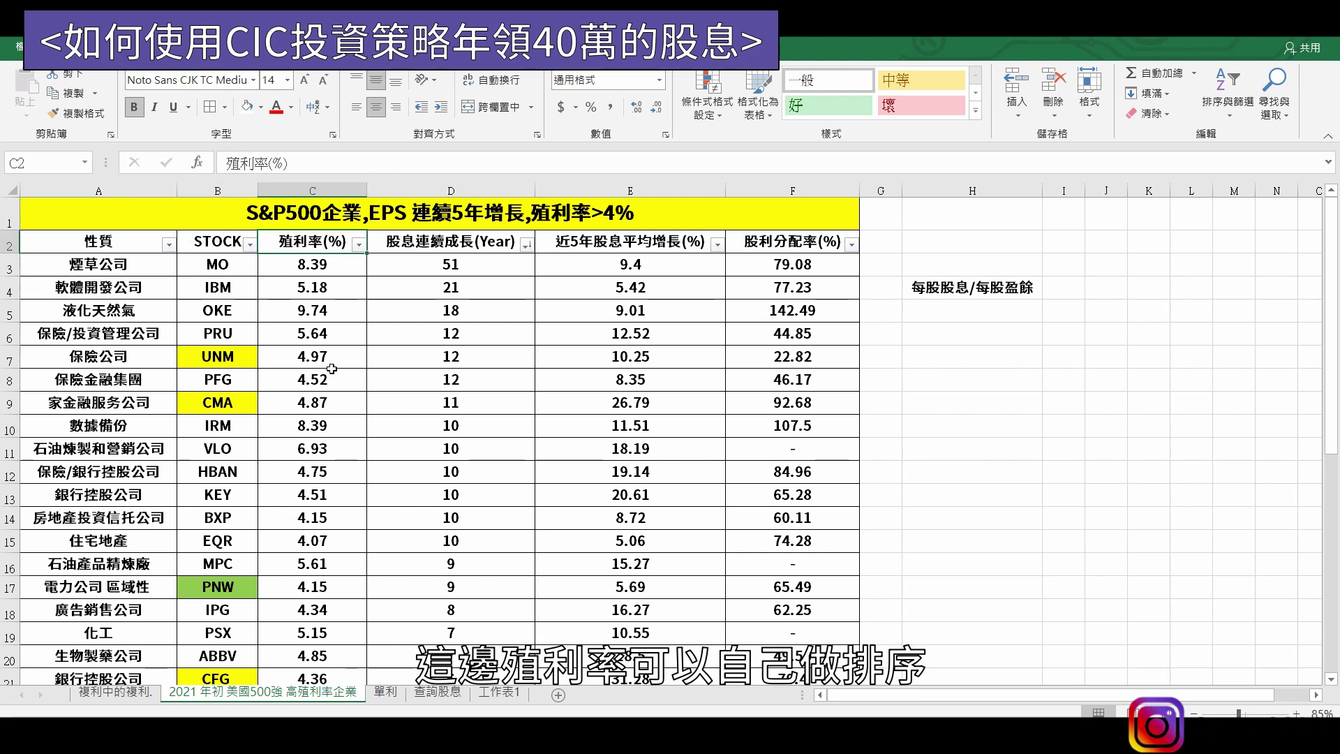
left_click(358, 243)
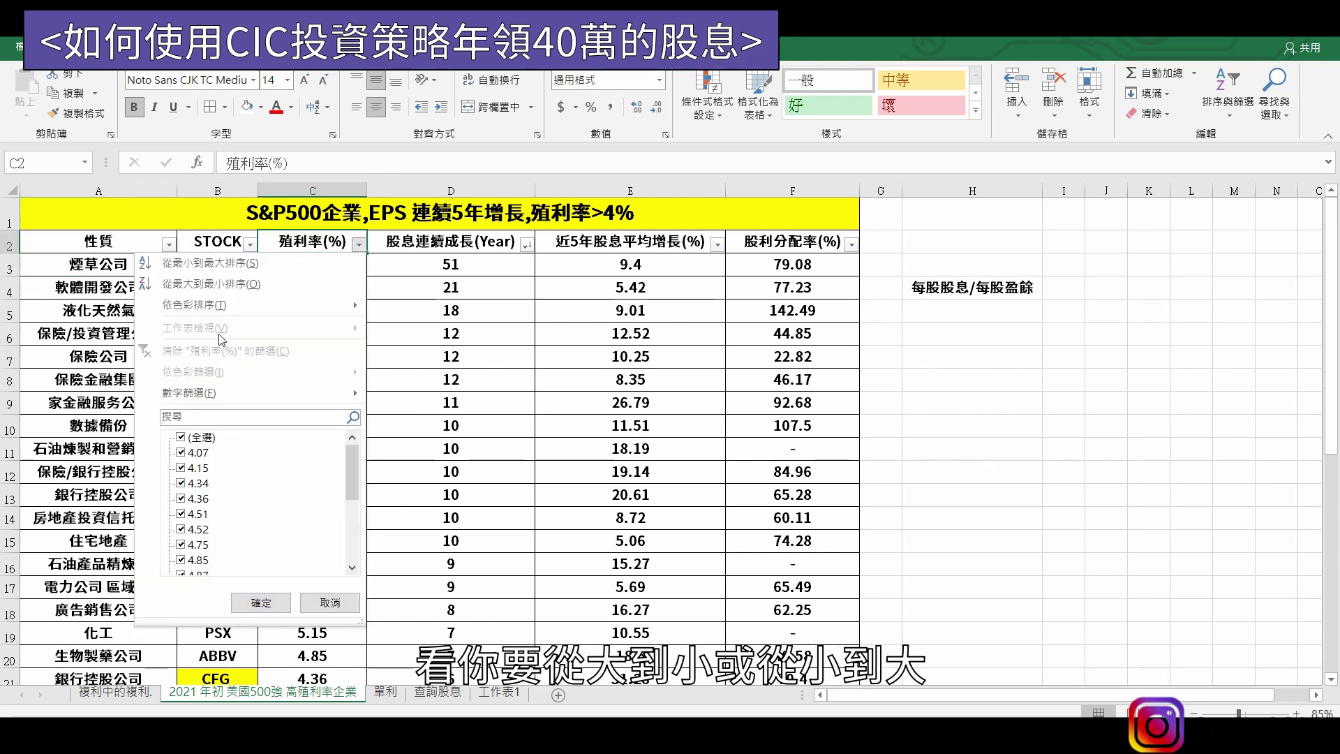
left_click(215, 281)
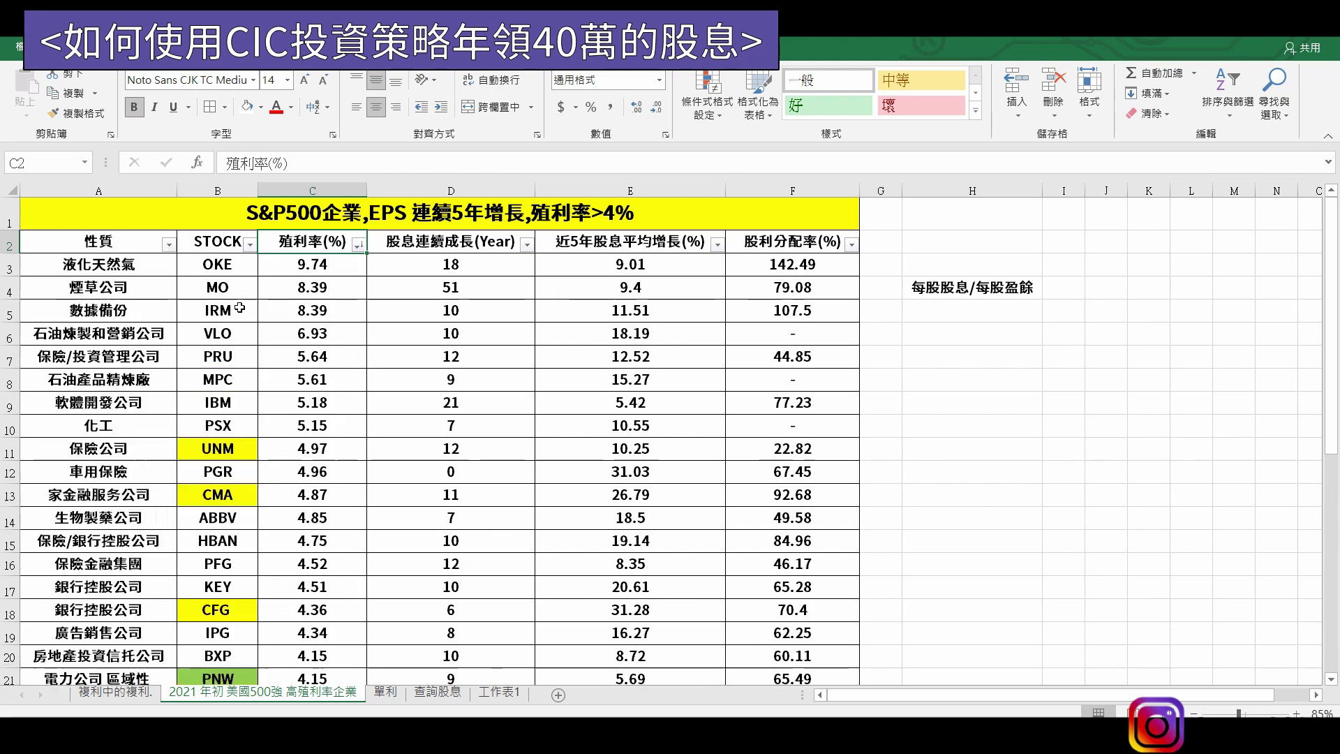
left_click(358, 244)
left_click(499, 260)
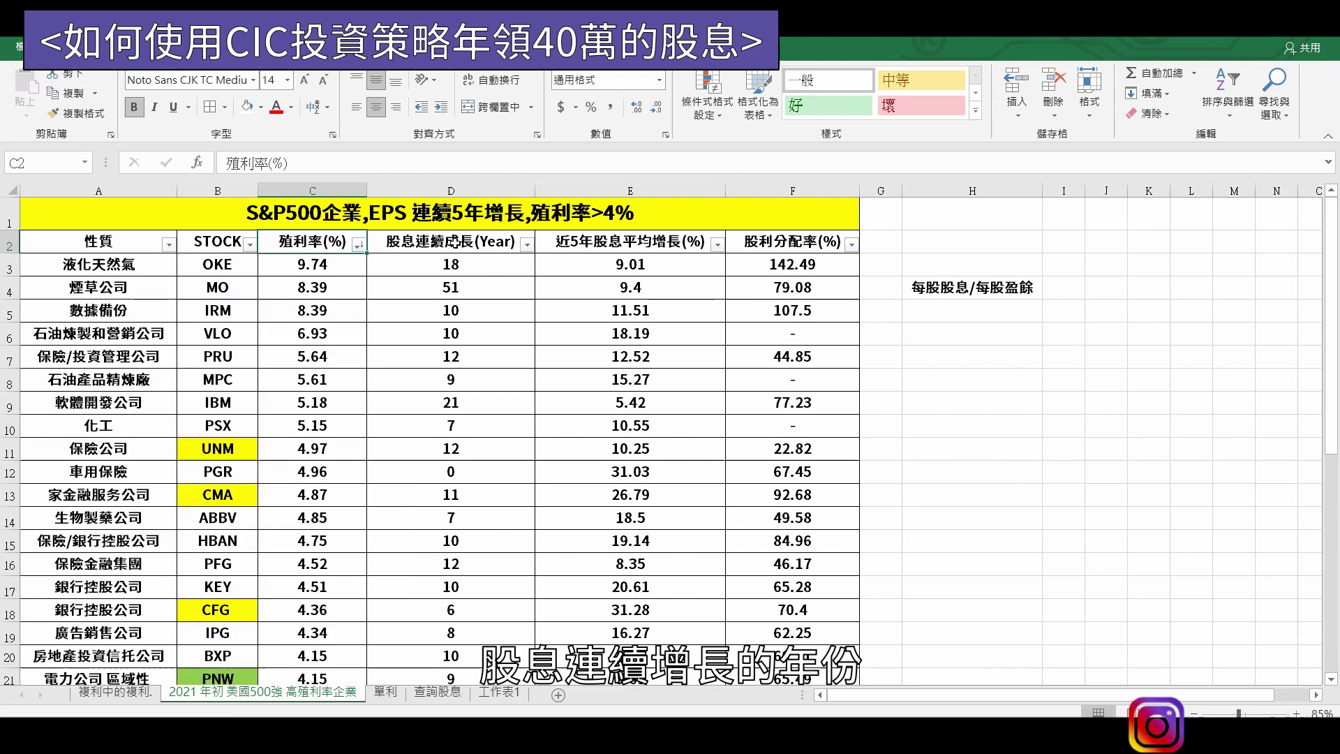
Step: Sort the company table by 股息連續成長(Year) from largest to smallest and check MO's growth years and yield
left_click(527, 244)
left_click(405, 285)
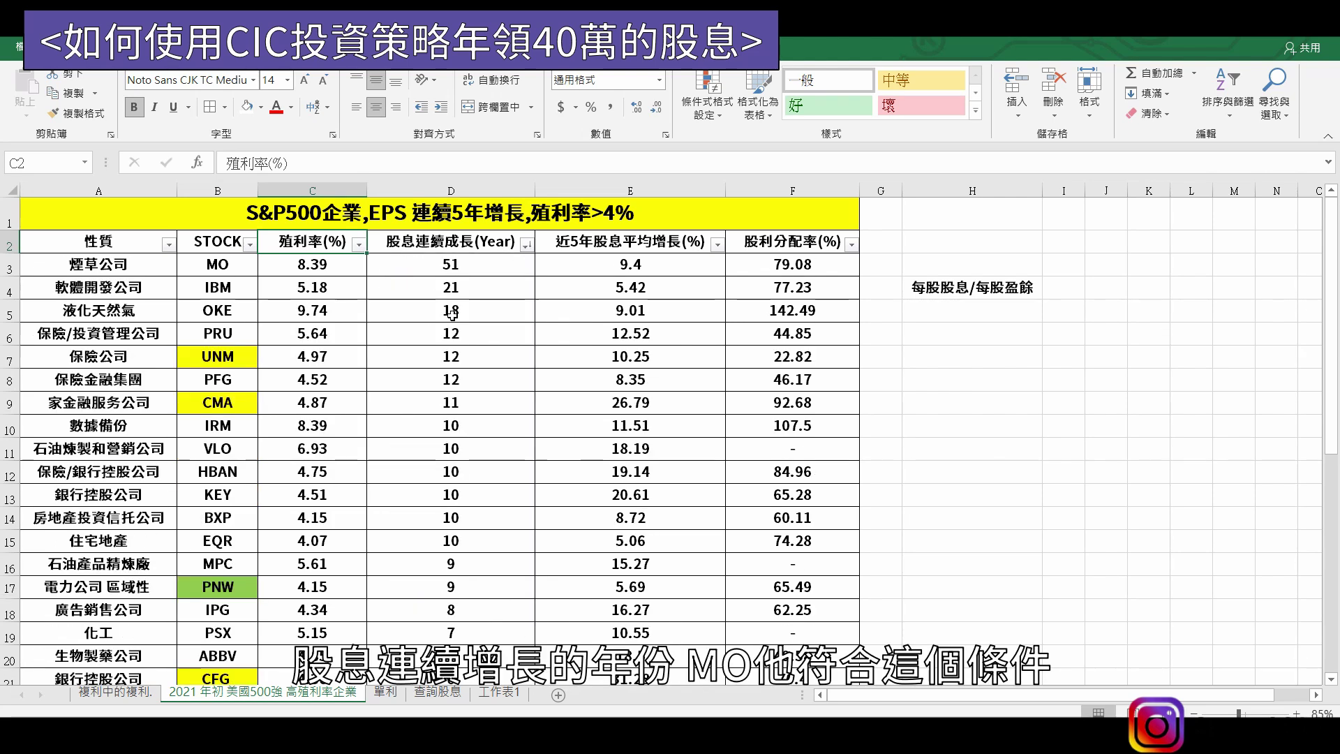
left_click(120, 266)
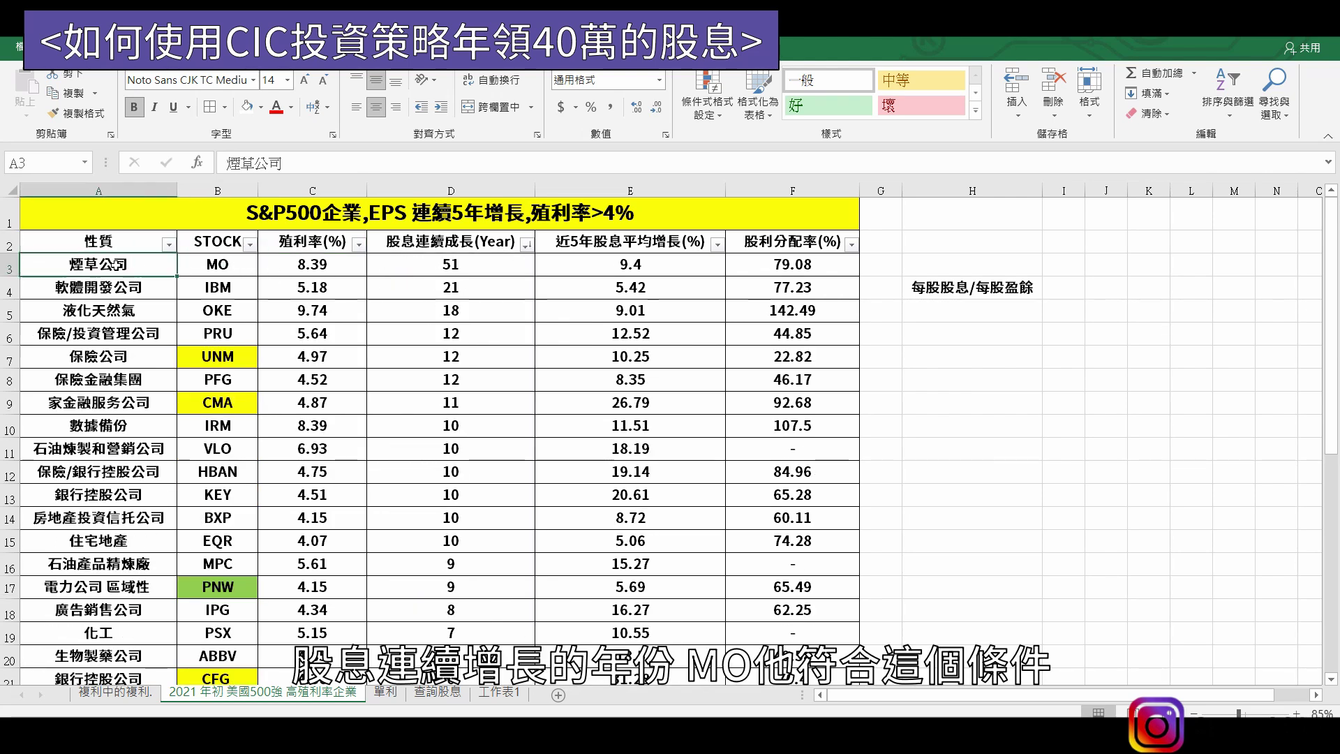
left_click(468, 271)
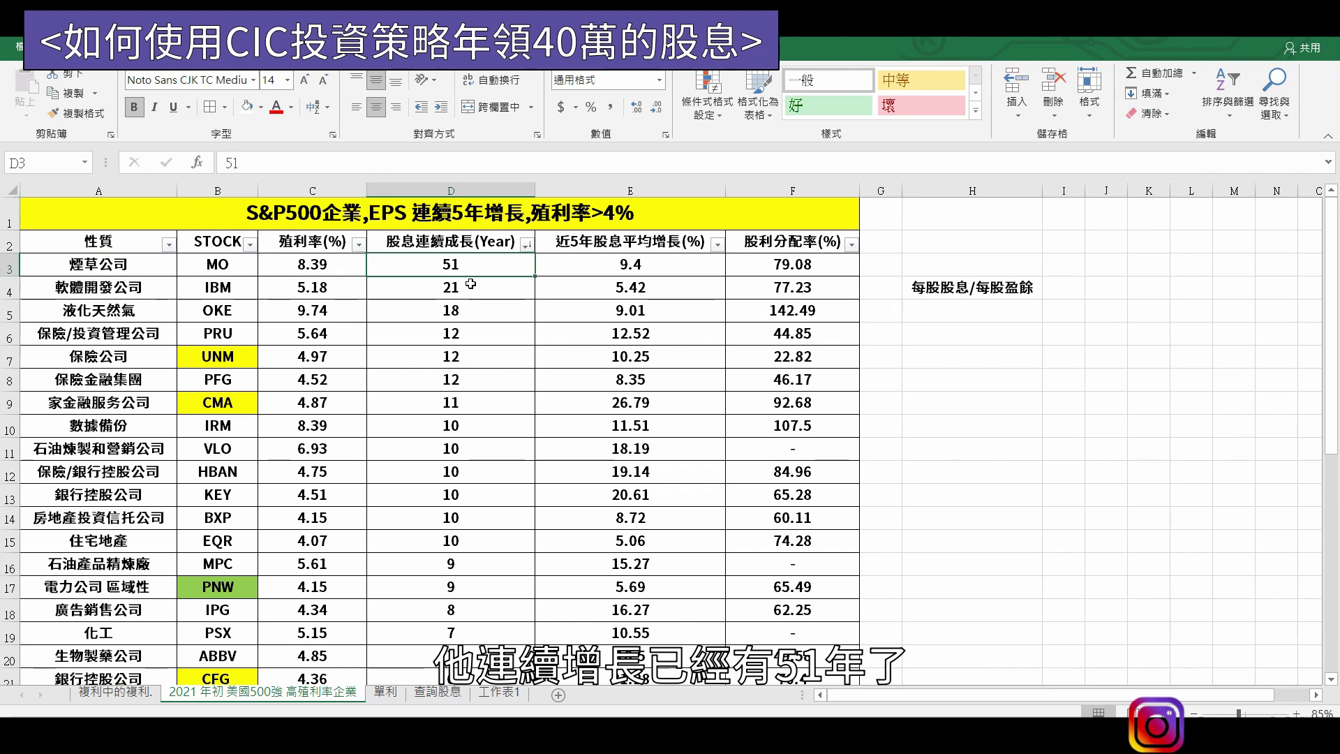
left_click(340, 273)
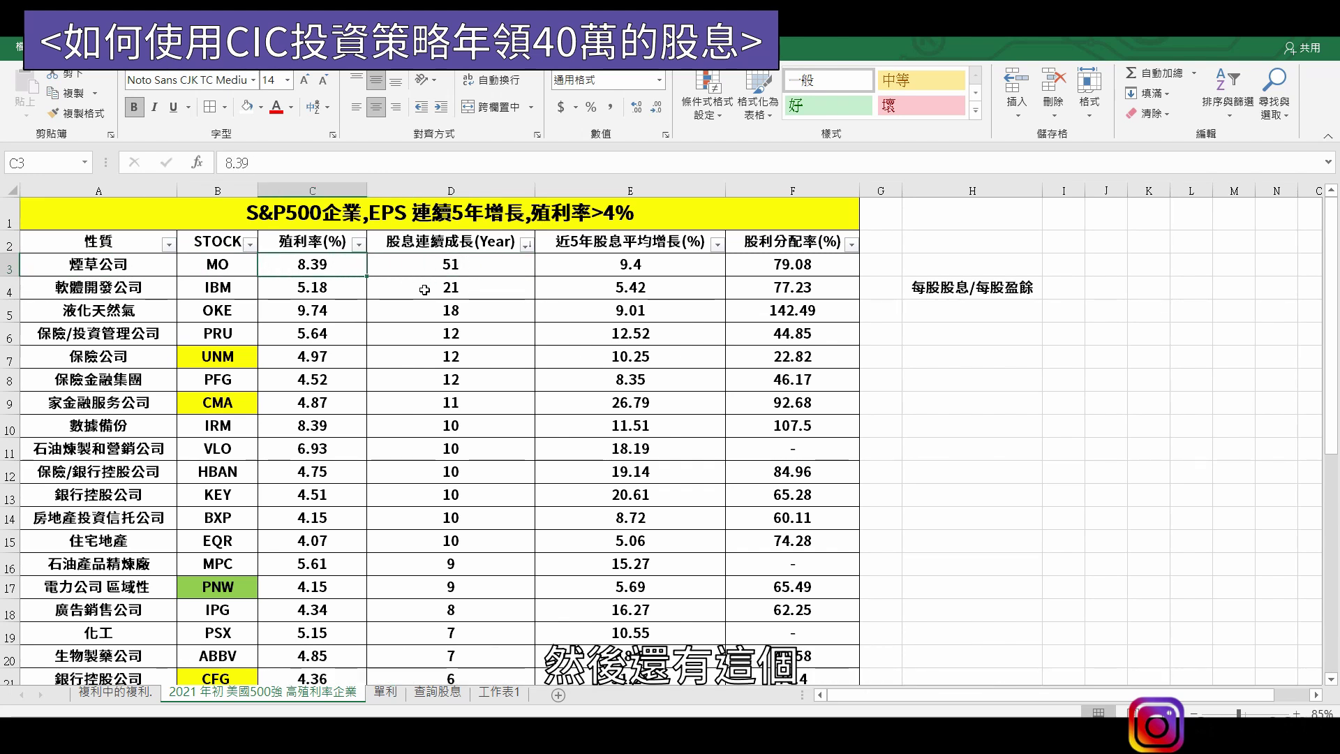
Step: Review the 近5年股息平均增長(%) values from MO down to PGR
left_click(604, 244)
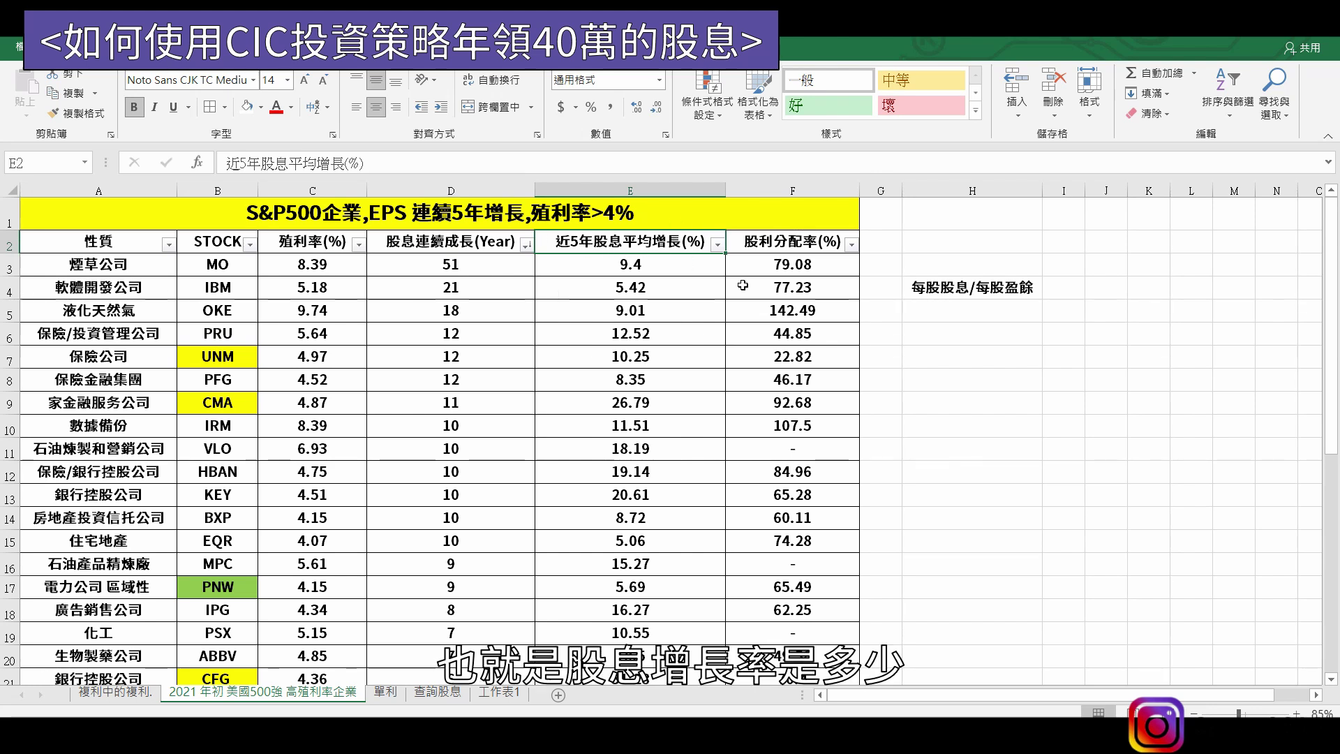
left_click(670, 262)
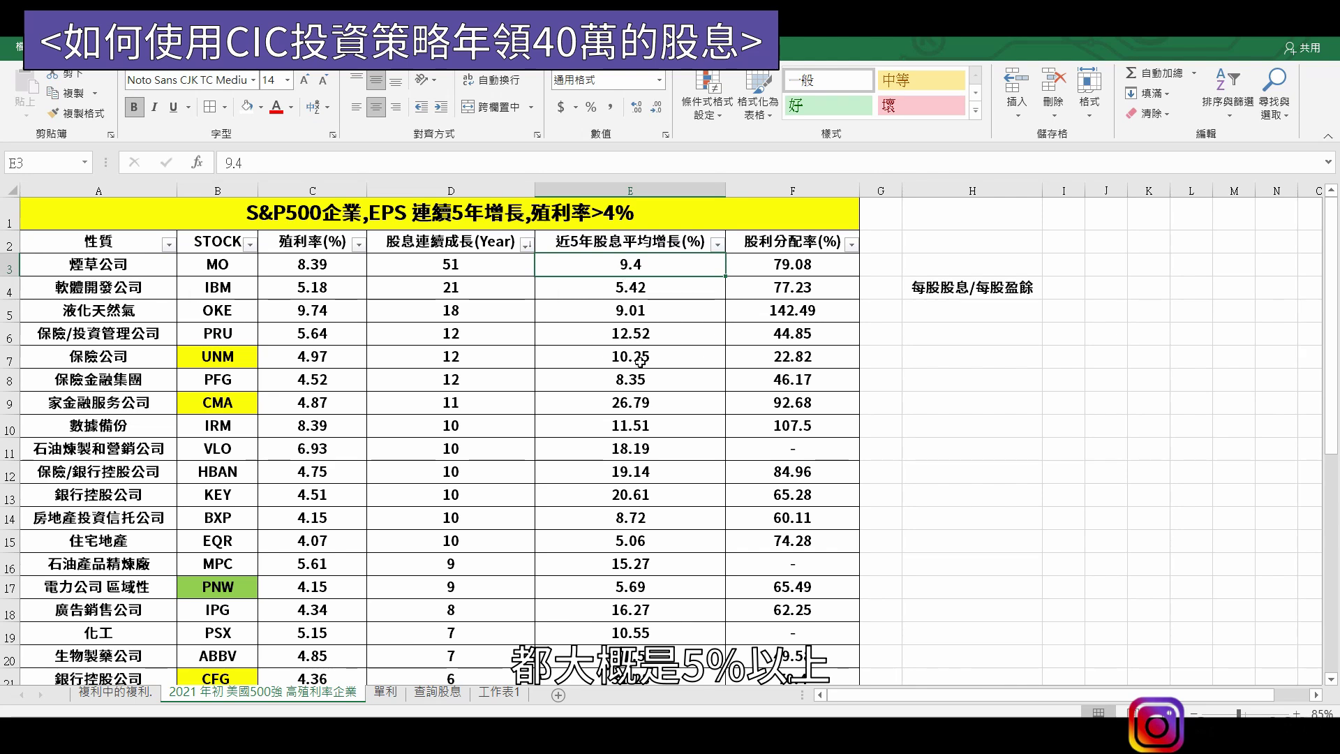
left_click(630, 425)
scroll(632, 623, "down", 1)
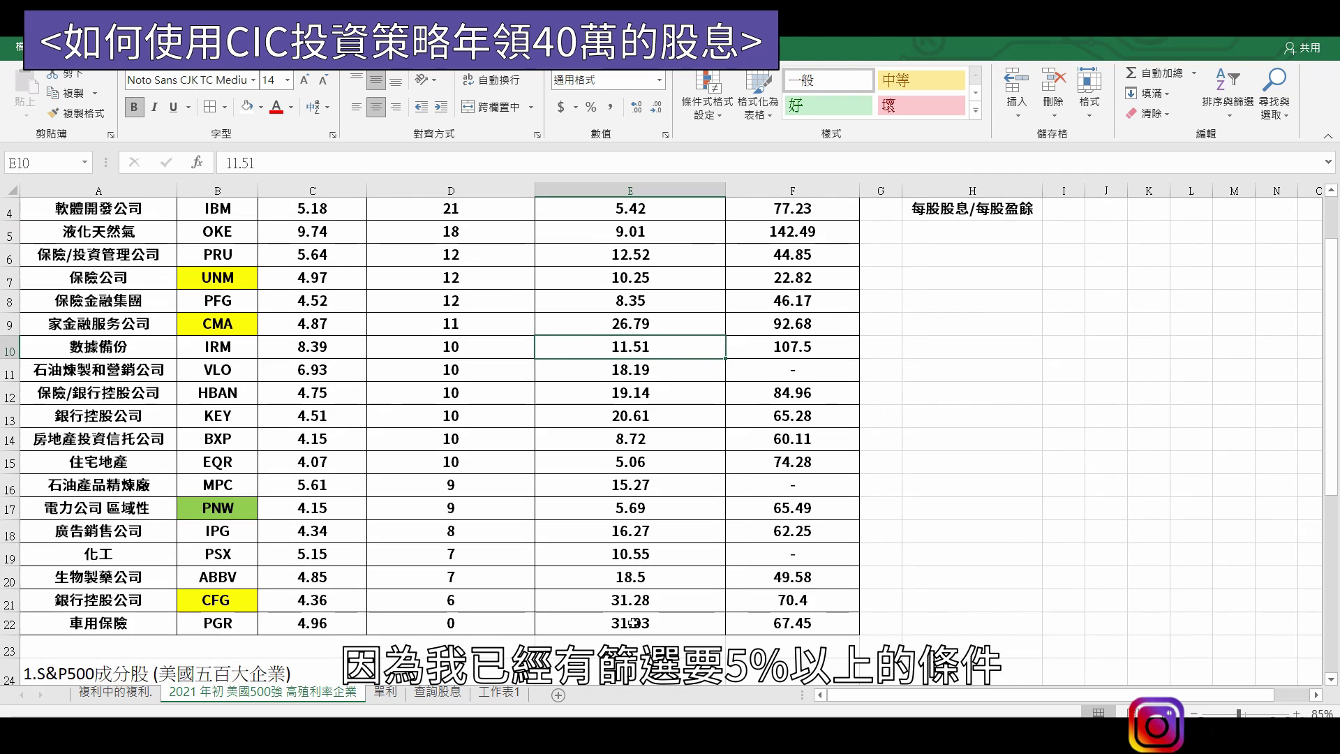
left_click(632, 623)
scroll(718, 497, "up", 1)
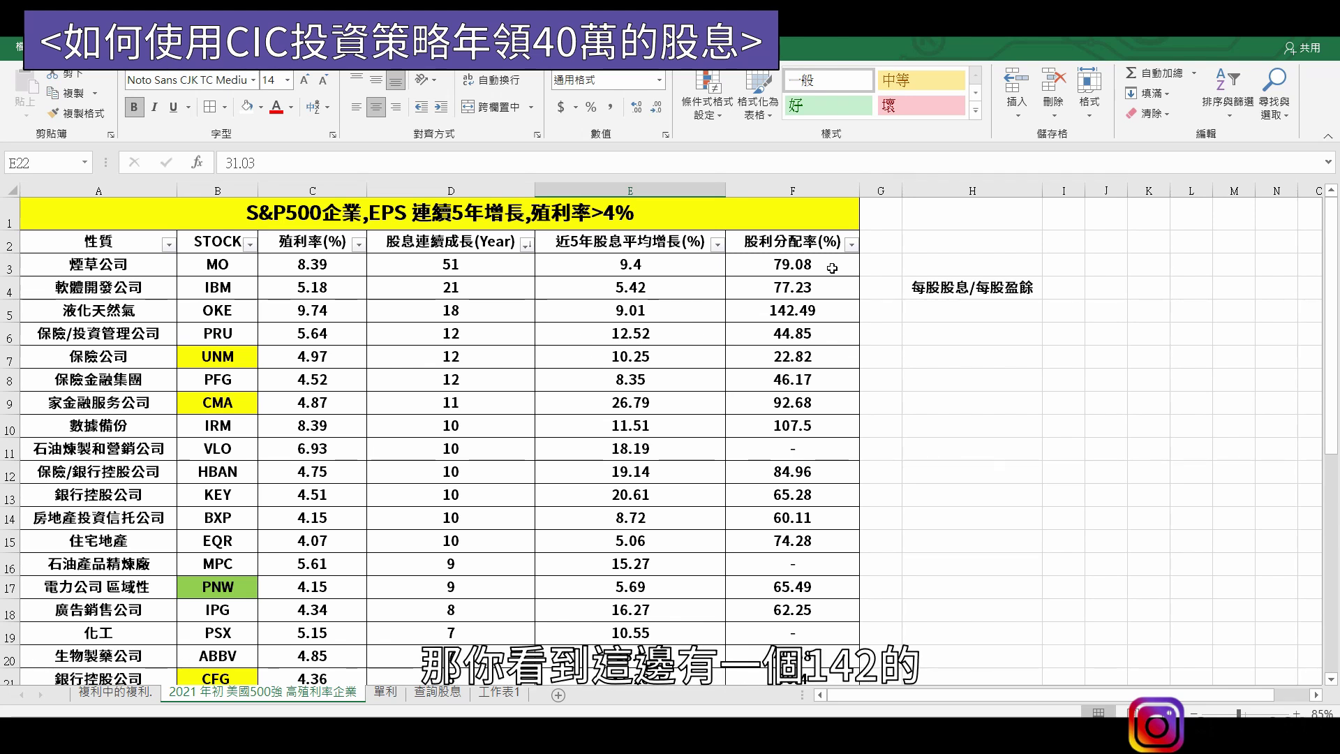
Step: Check the 股利分配率(%) entries of OKE and VLO in the company table
left_click(825, 308)
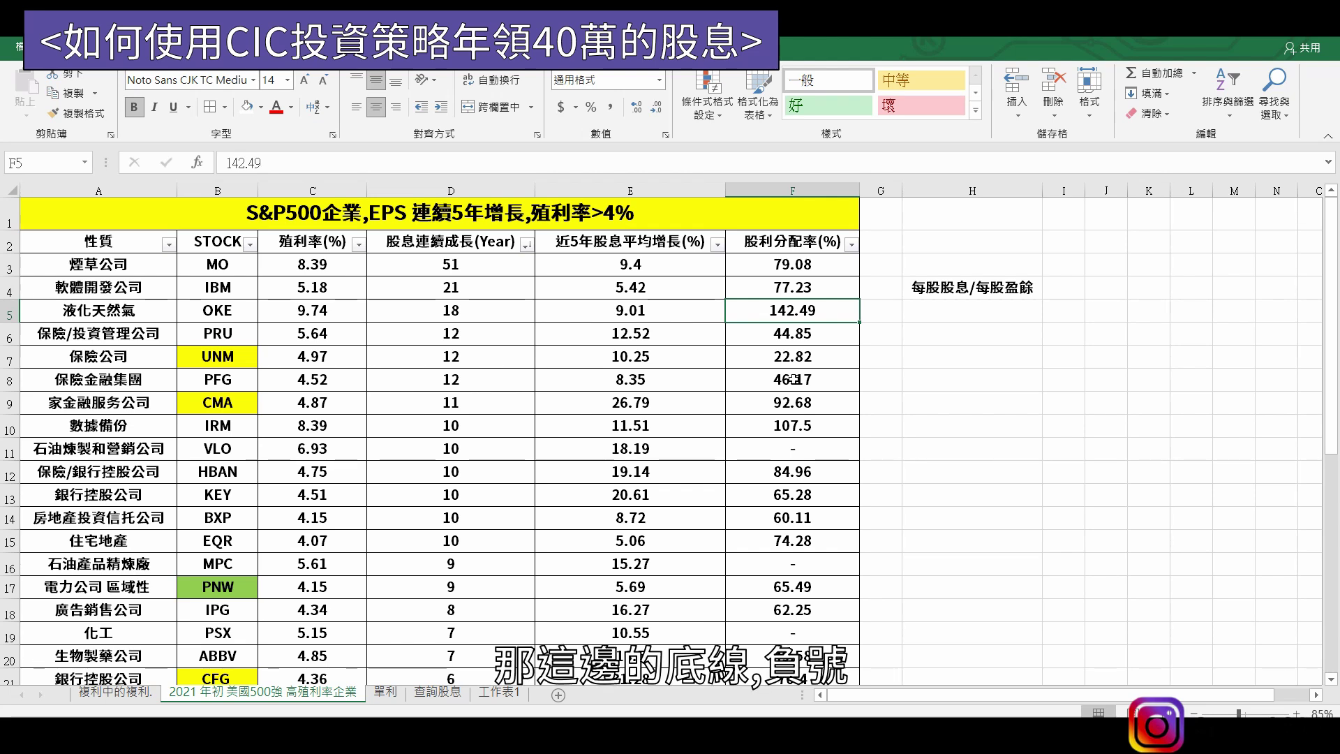
left_click(782, 451)
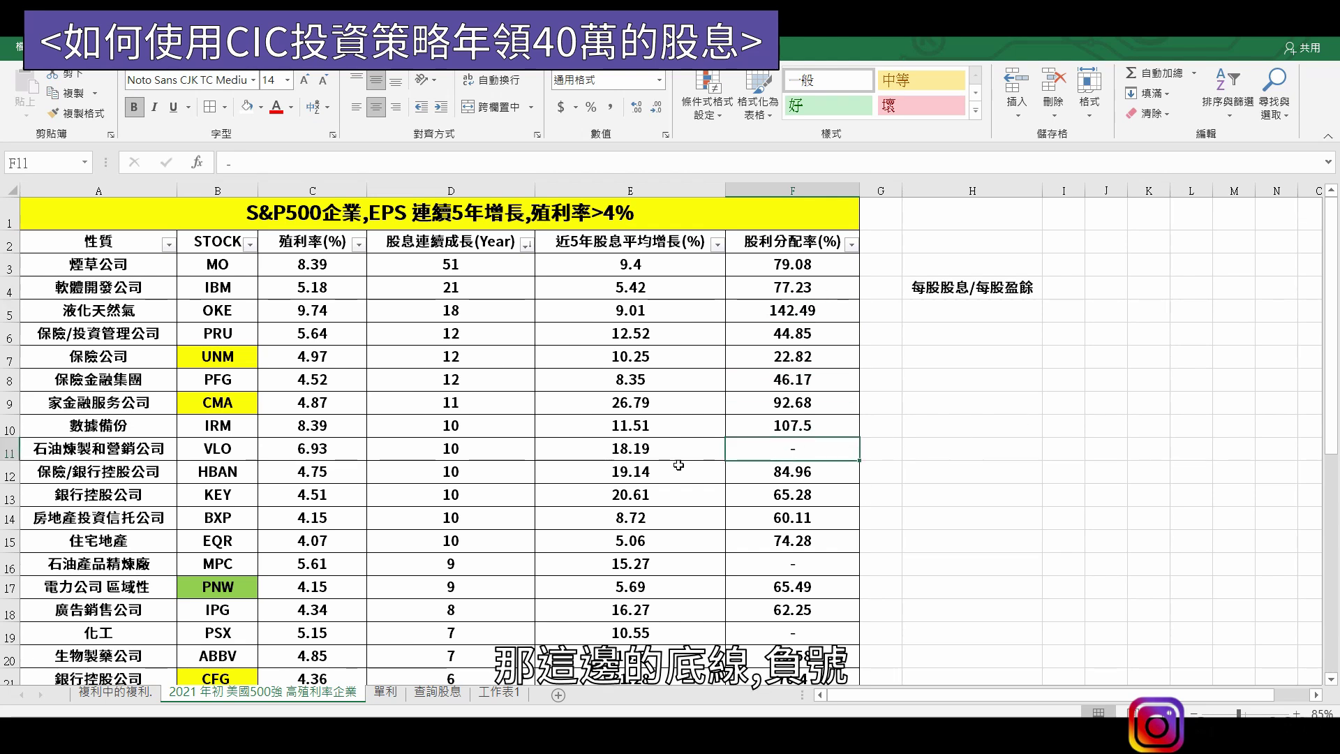
scroll(679, 465, "down", 1)
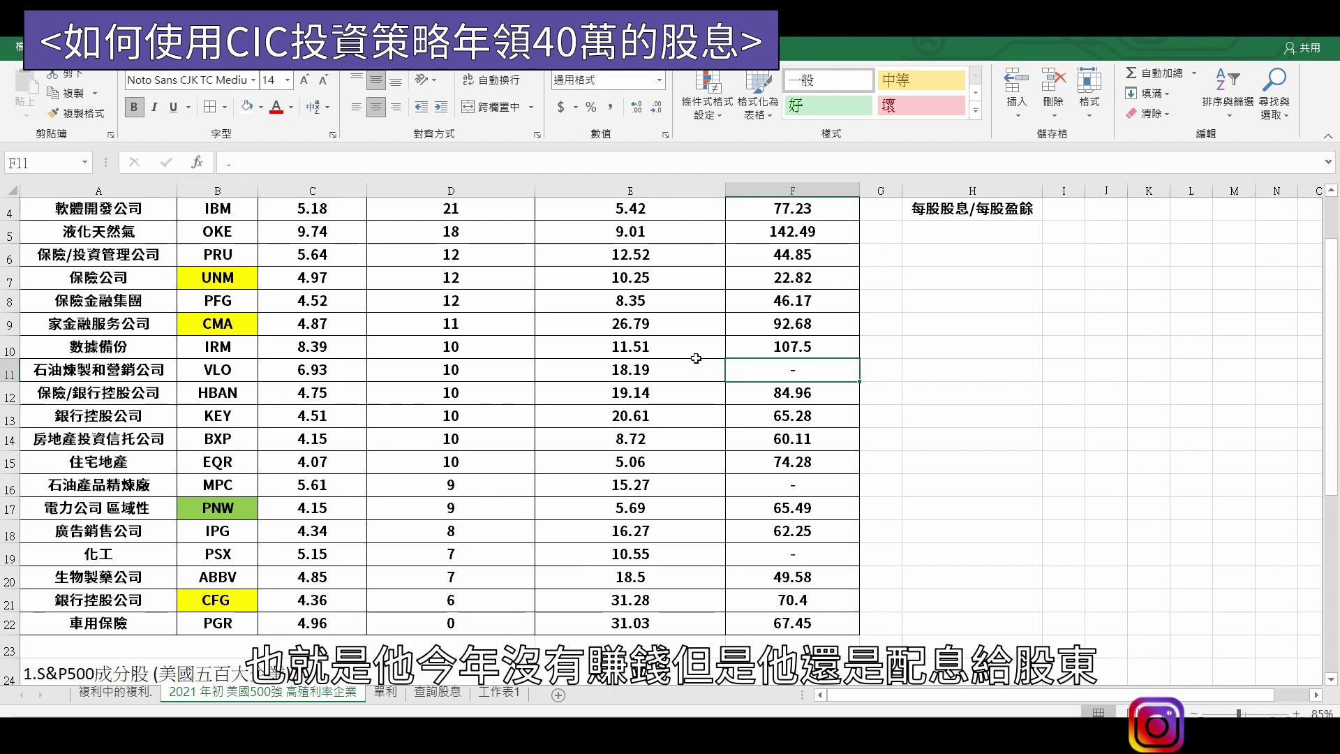
Step: Open the 單利 sheet and highlight the simple-interest definition in B2 for reading
left_click(385, 692)
scroll(388, 663, "up", 2)
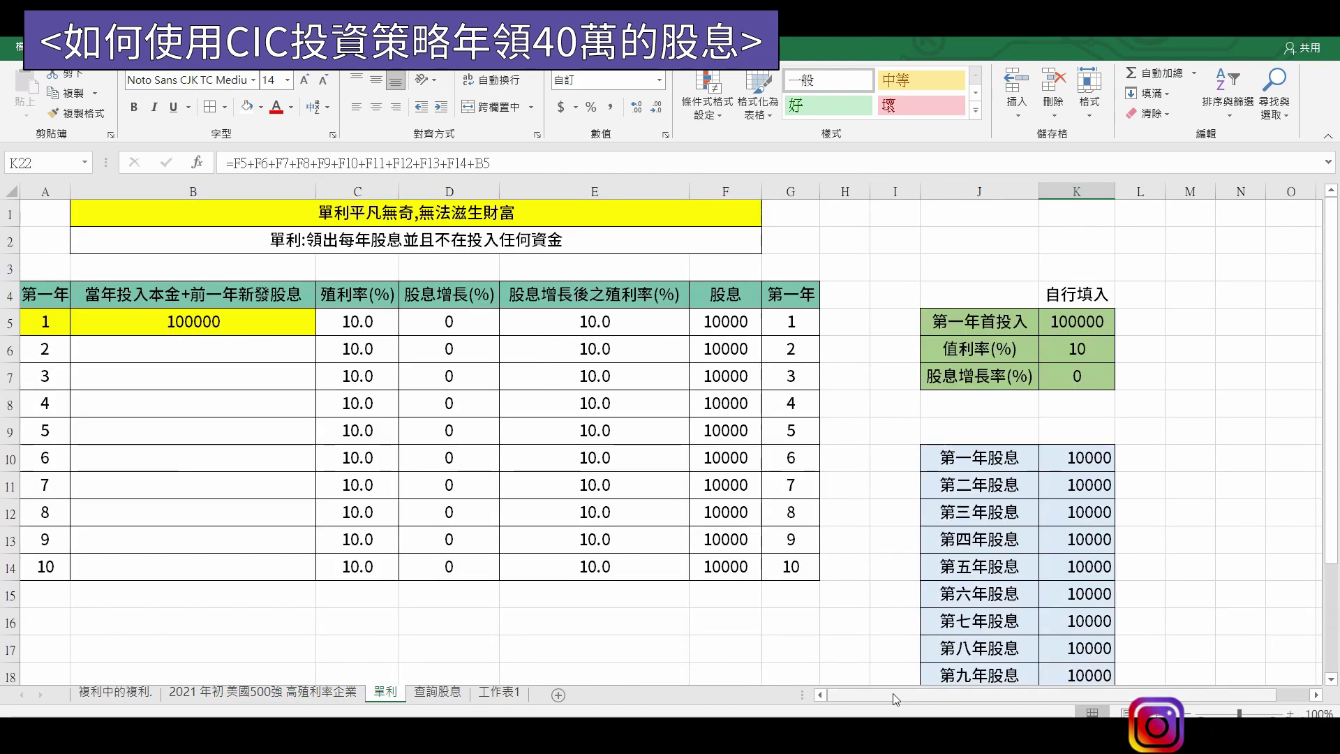
double_click(317, 244)
left_click_drag(310, 243, 584, 244)
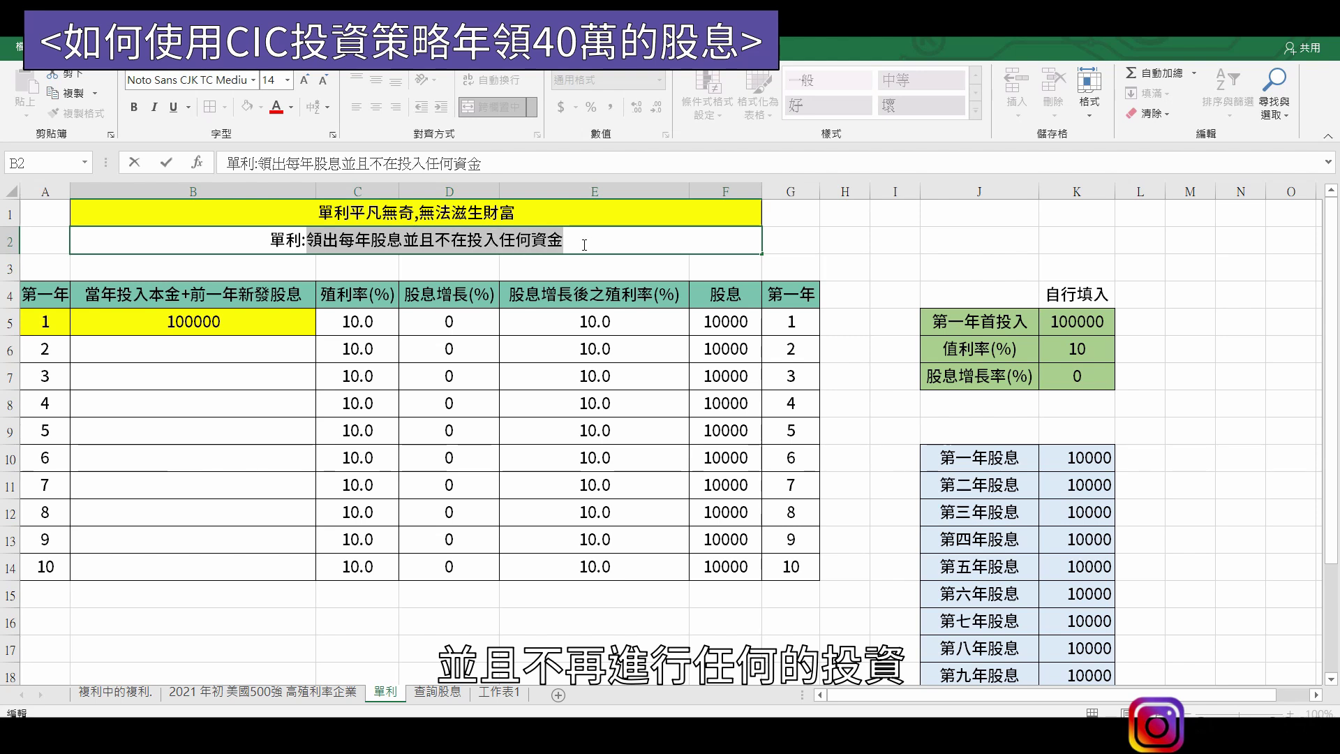
Step: Review the first-year investment and yield inputs in K5 and K6 along with the yearly dividend list from K10
left_click(1092, 334)
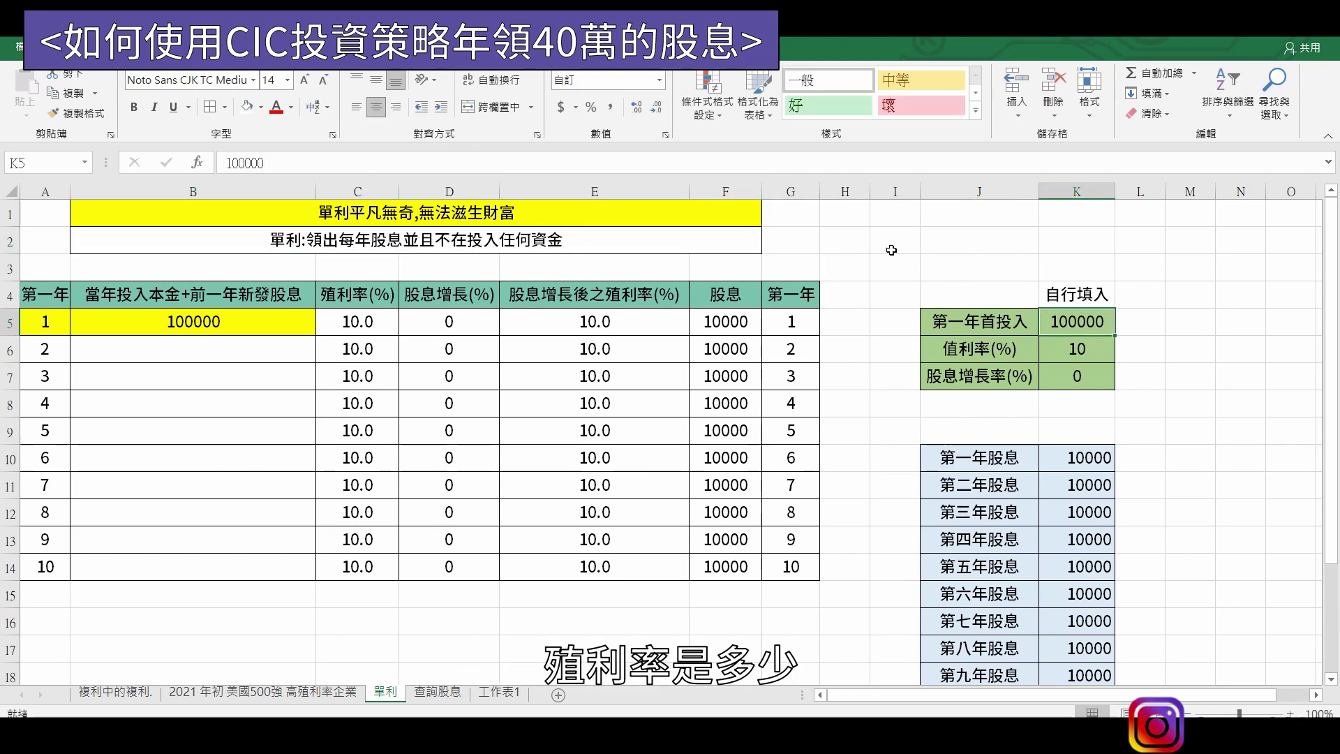
left_click(1061, 348)
scroll(999, 457, "down", 1)
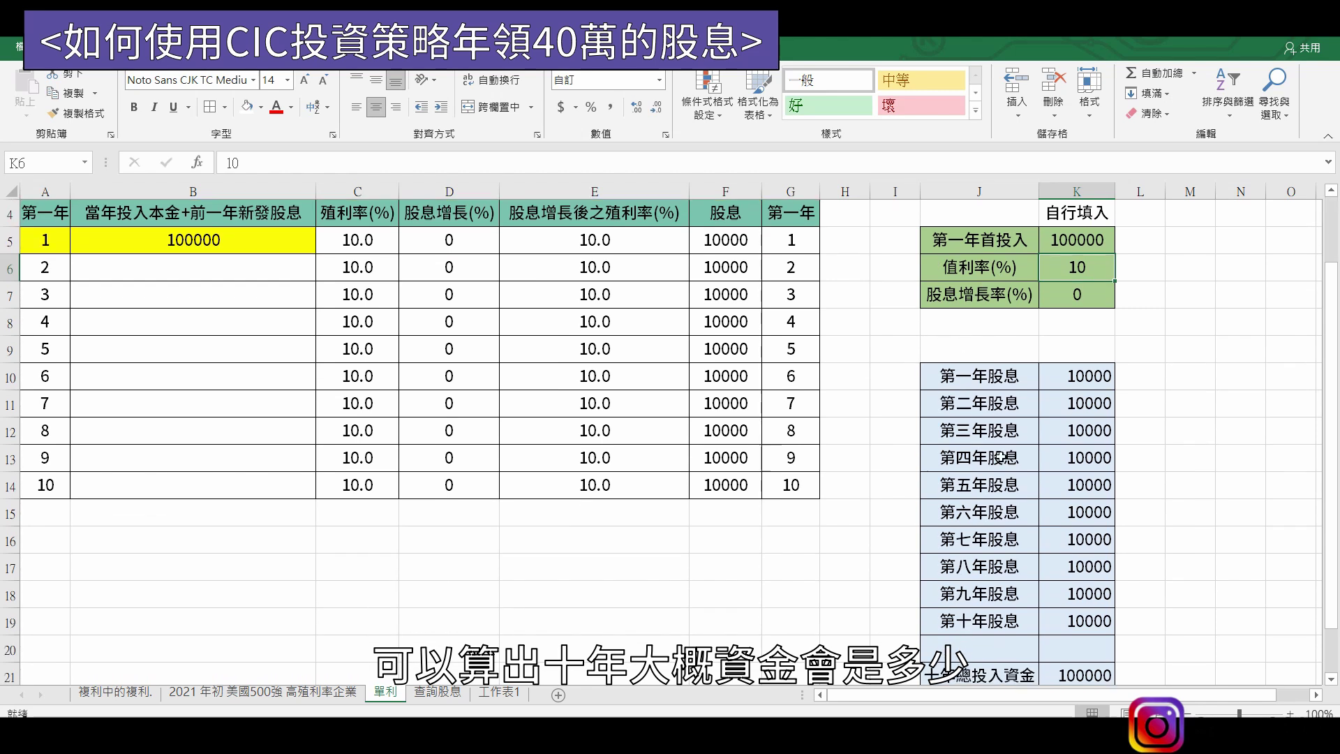
left_click_drag(1077, 376, 1078, 567)
scroll(1137, 485, "down", 3)
scroll(1149, 380, "up", 4)
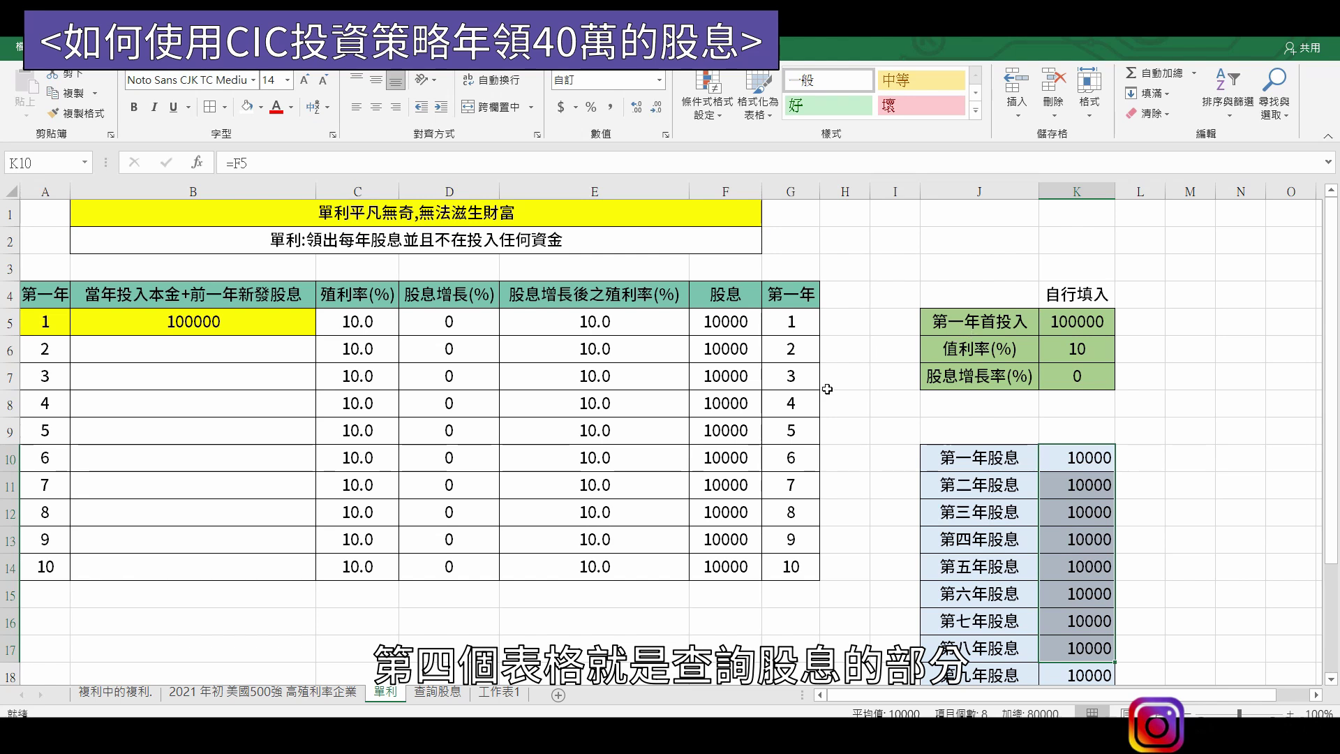
Step: Examine the Seeking Alpha lookup guide on the 查詢股息 sheet, referring back to the STOCK symbols in the company table
left_click(435, 691)
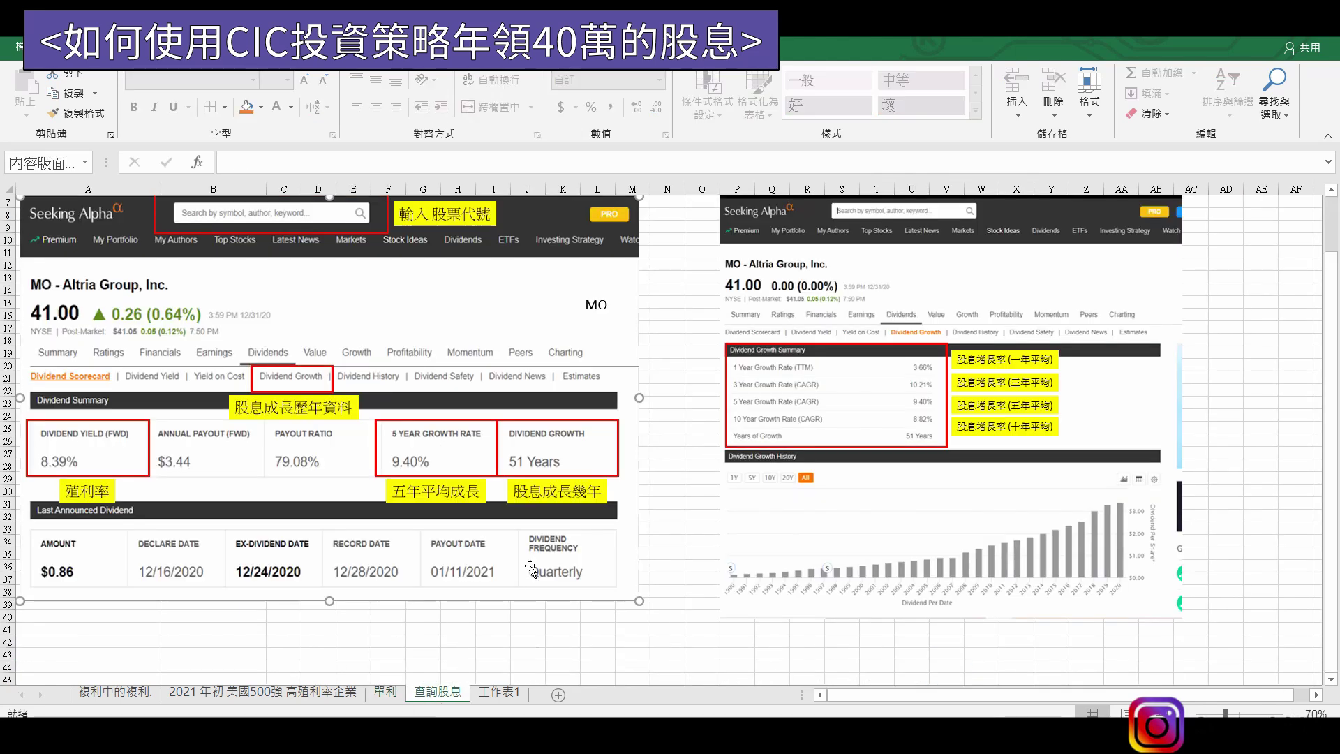
scroll(530, 567, "up", 2)
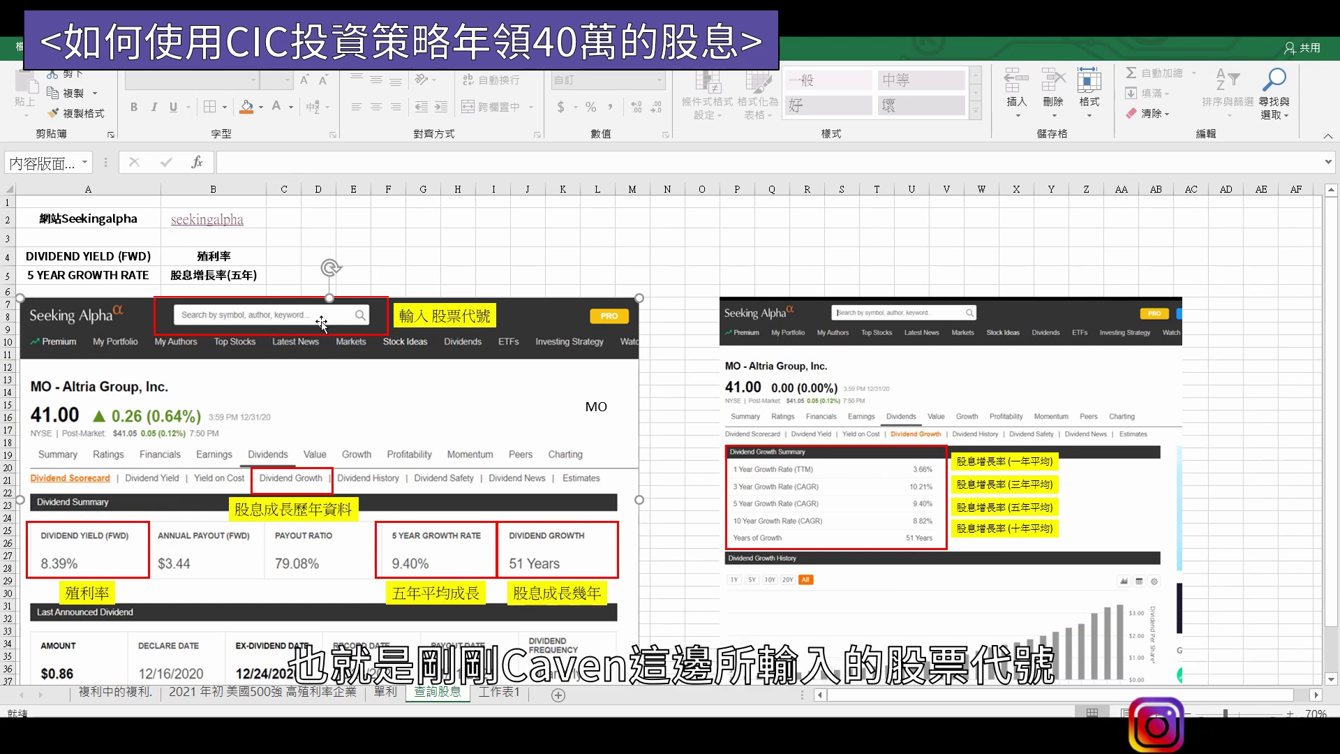
left_click(246, 692)
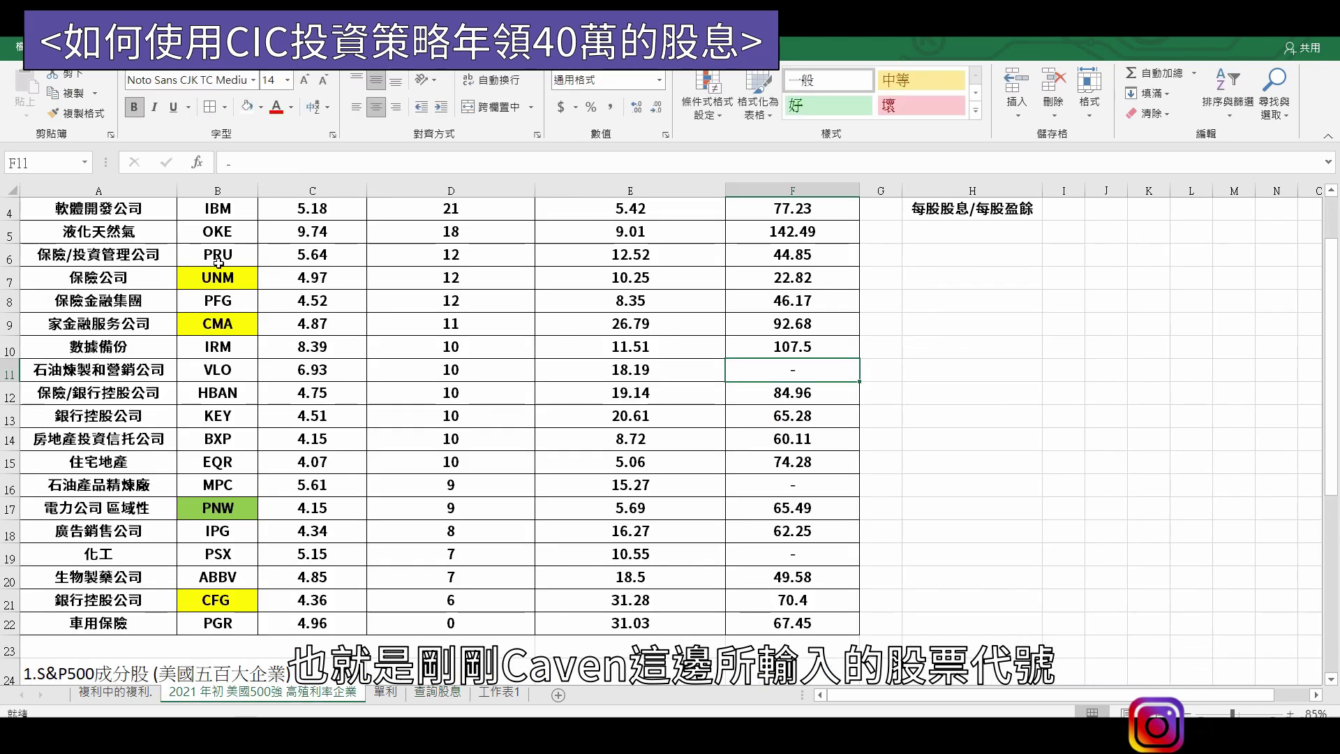
left_click_drag(218, 256, 217, 623)
key("ctrl+Page_Down")
key("ctrl+Page_Down")
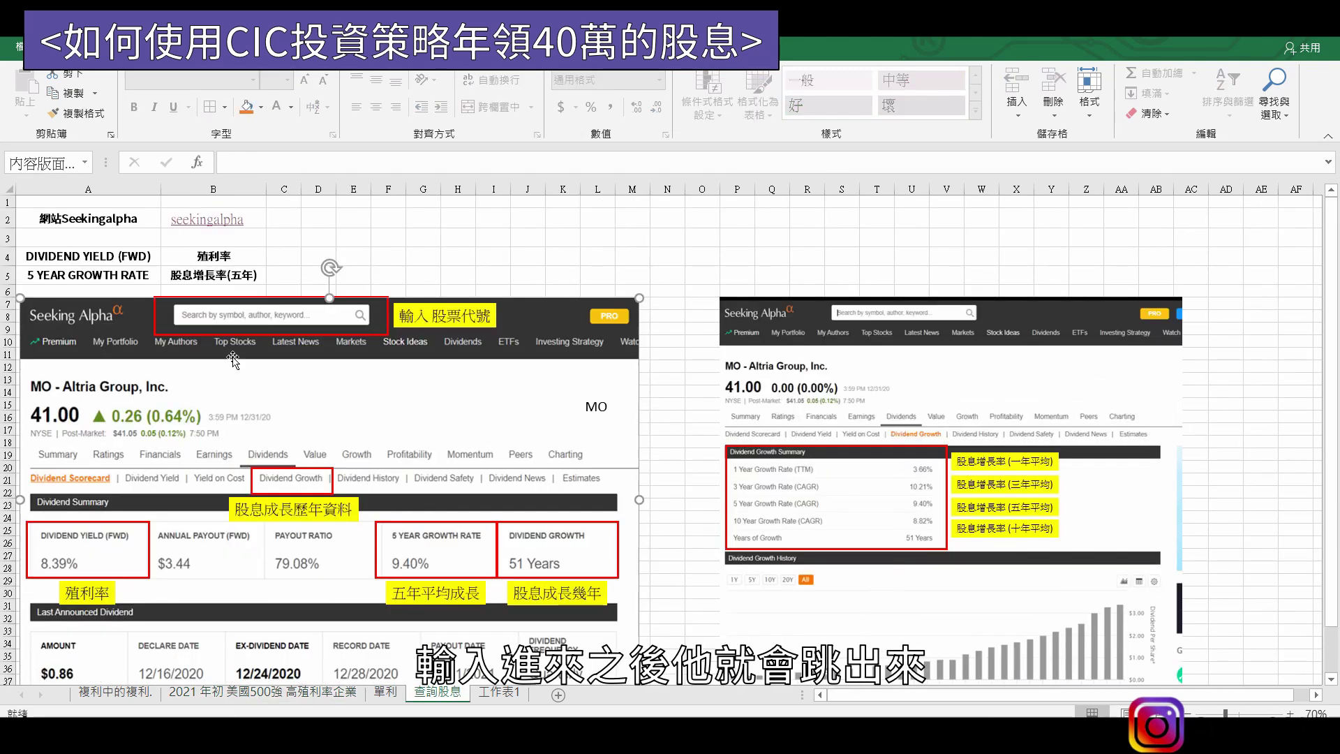
scroll(91, 426, "down", 1)
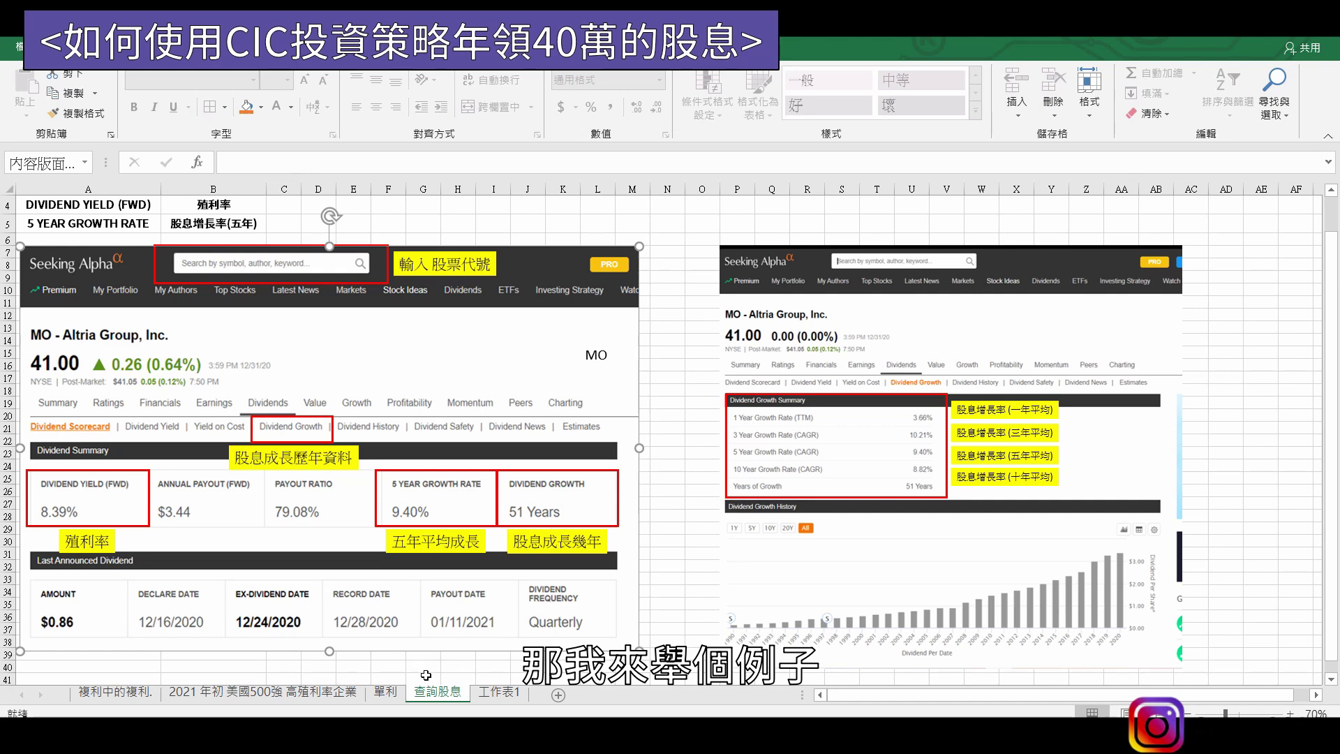
Step: Open the seekingalpha website linked in B2 of the 查詢股息 sheet and highlight the KO symbol in the page heading
scroll(469, 529, "up", 1)
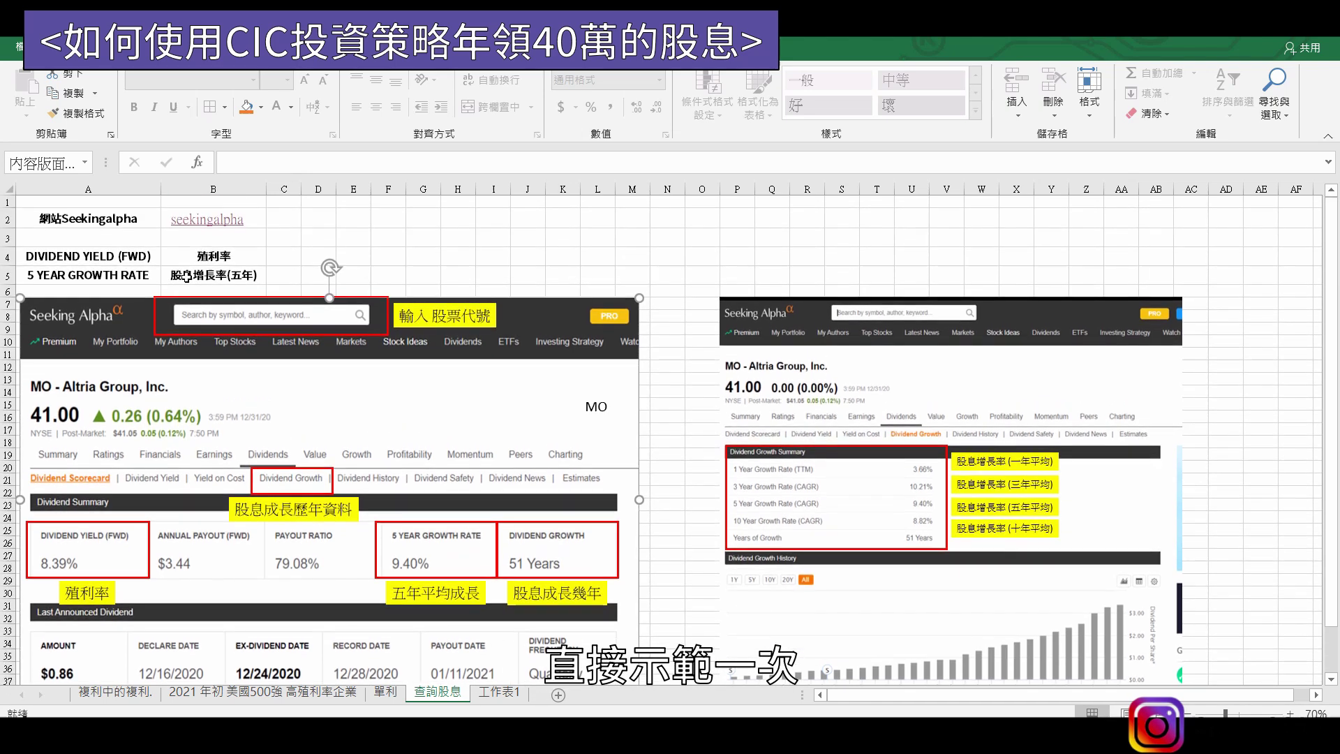
left_click(226, 218)
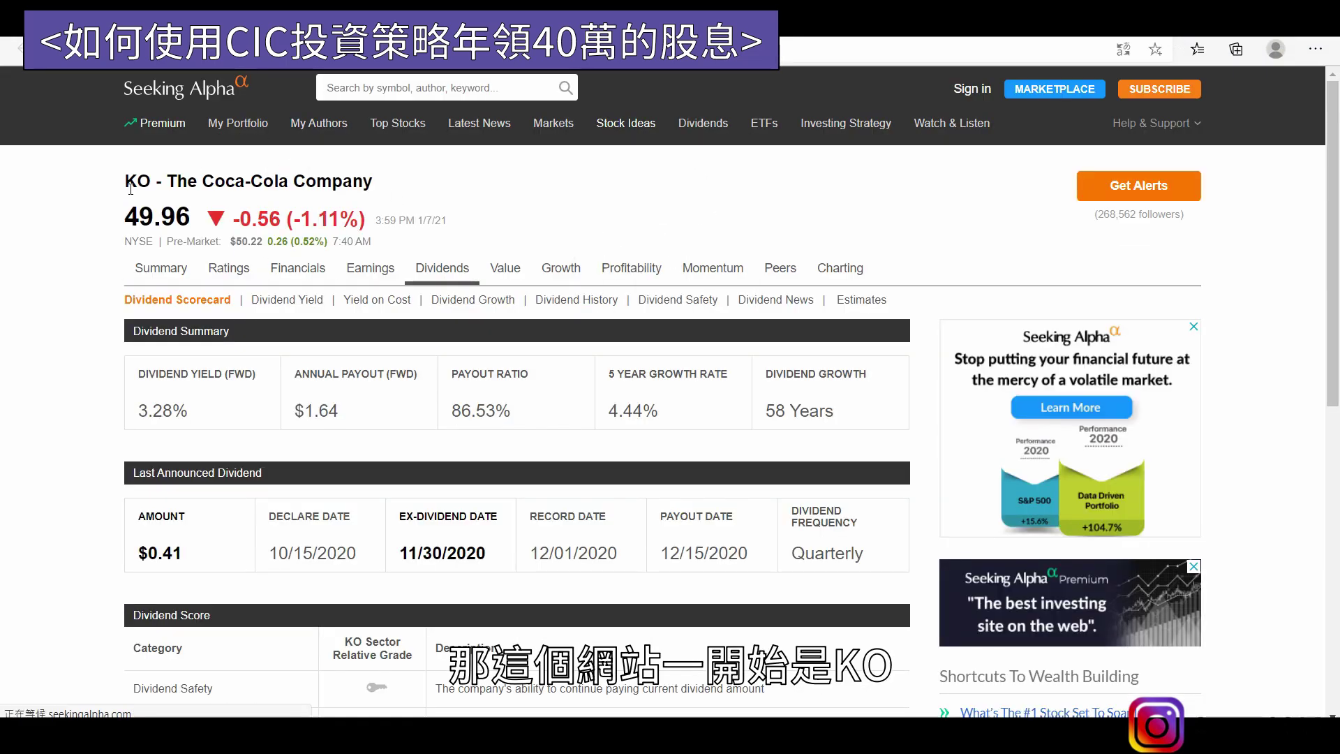
left_click_drag(126, 186, 144, 185)
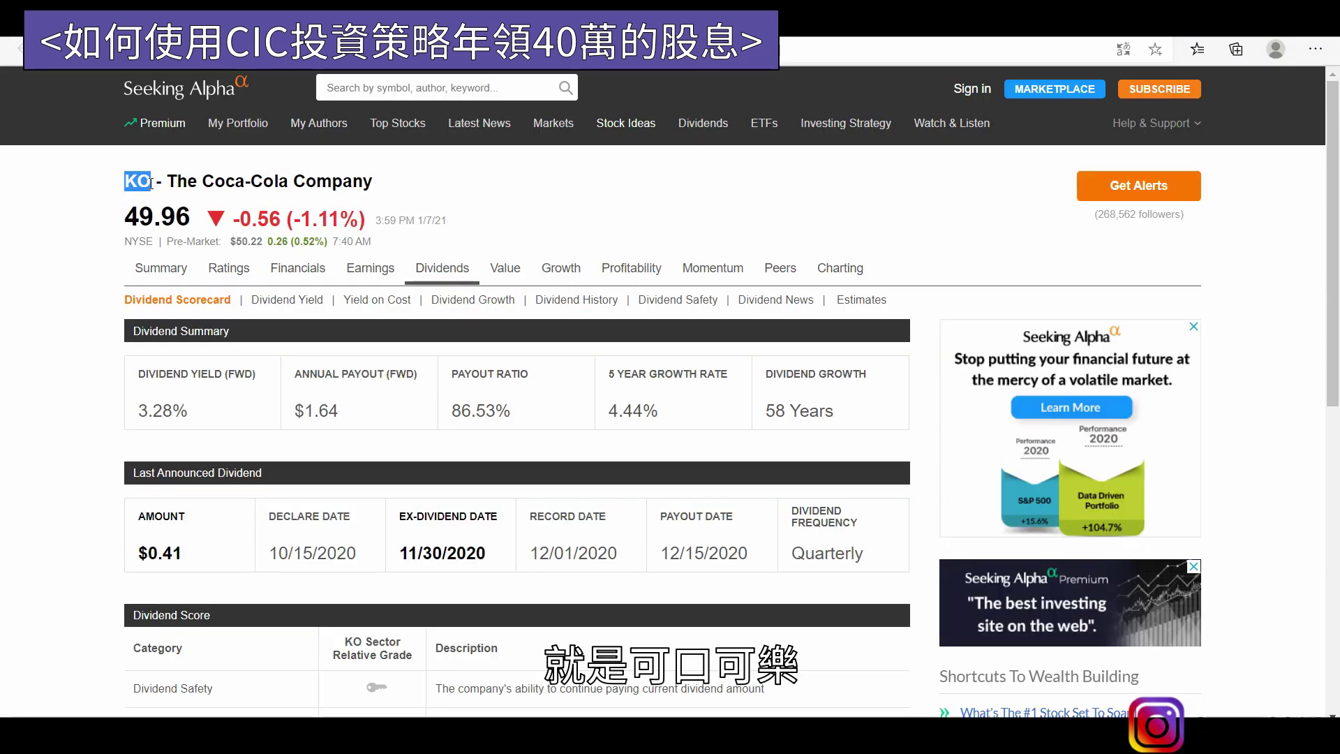
left_click(148, 183)
double_click(148, 183)
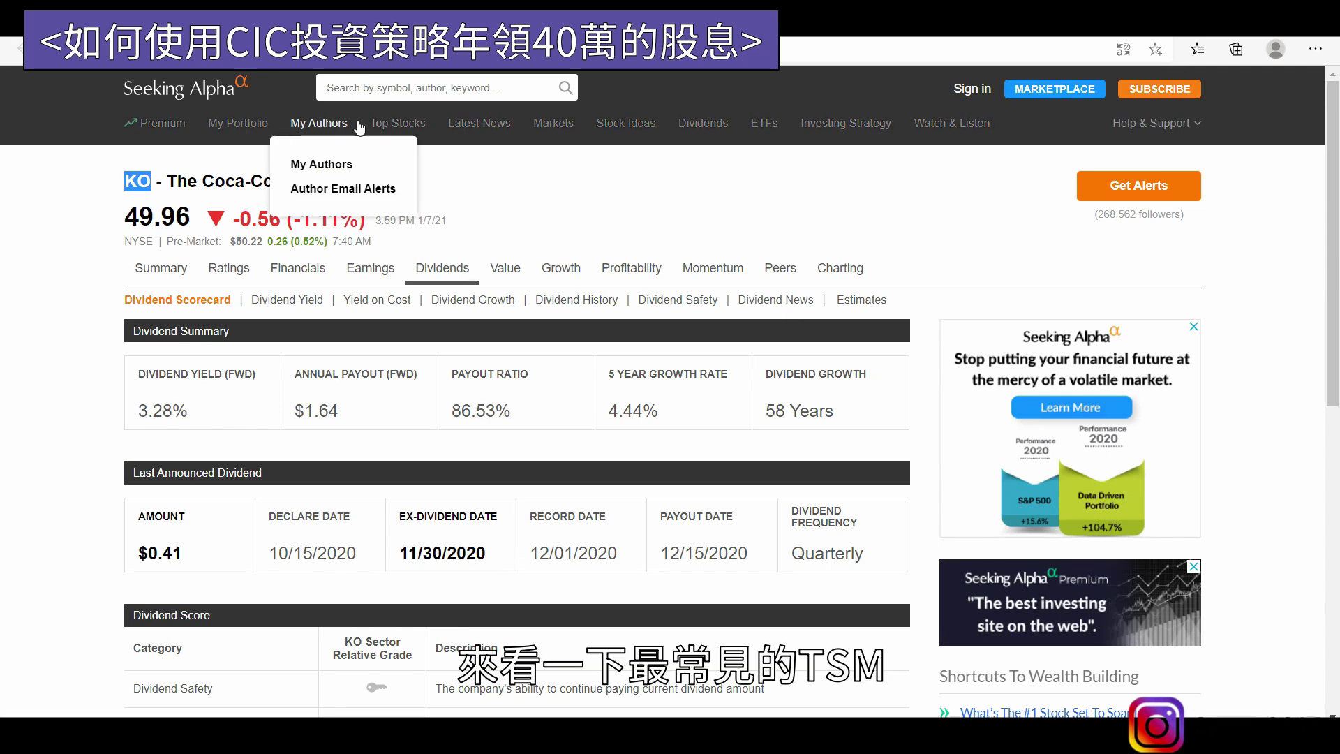
Step: Search Seeking Alpha for TSM and open the Taiwan Semiconductor Manufacturing Company Limited dividend page
left_click(381, 83)
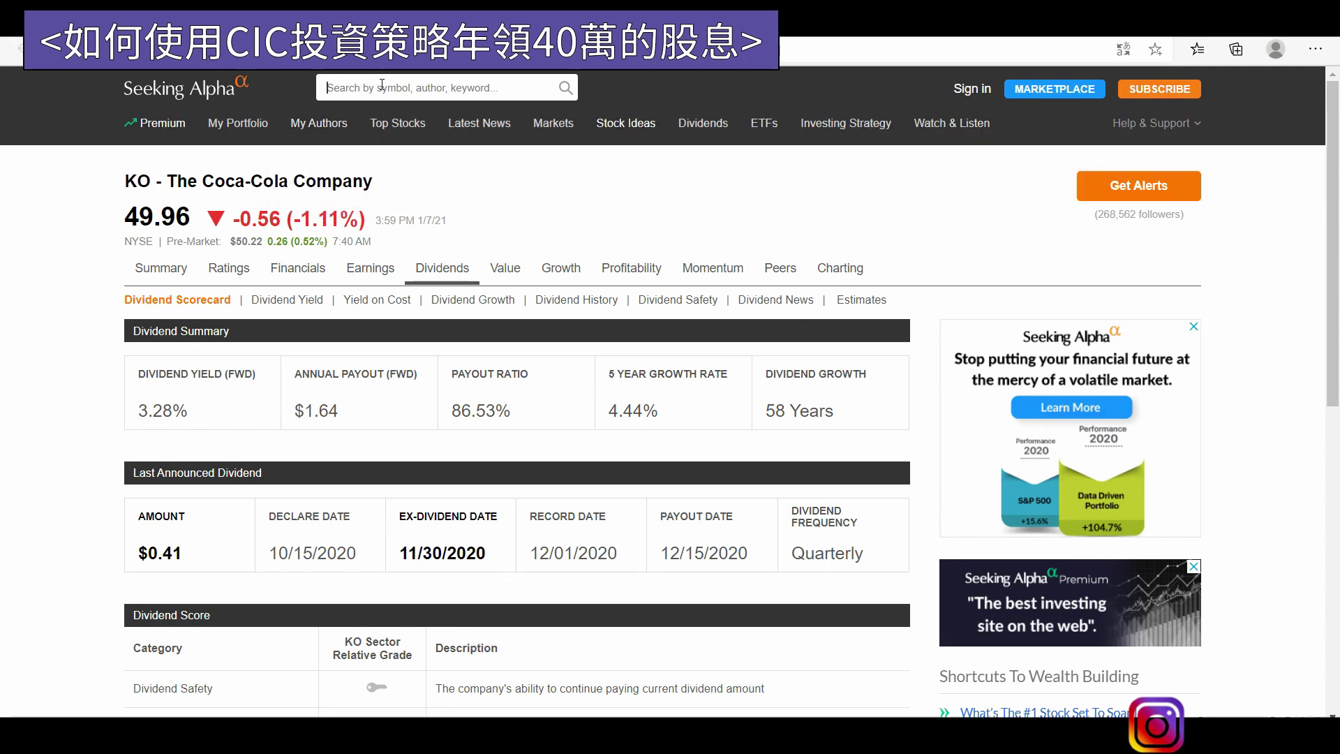
type("TSM")
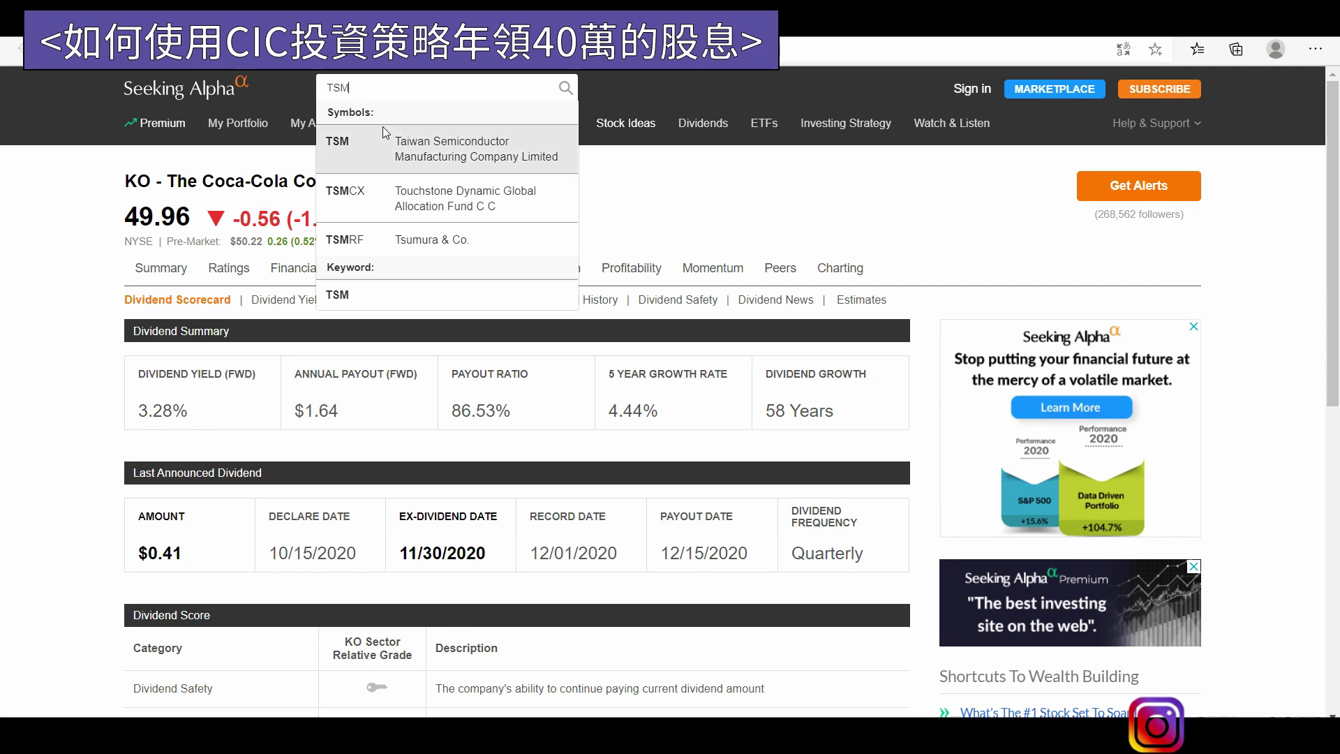
left_click(443, 163)
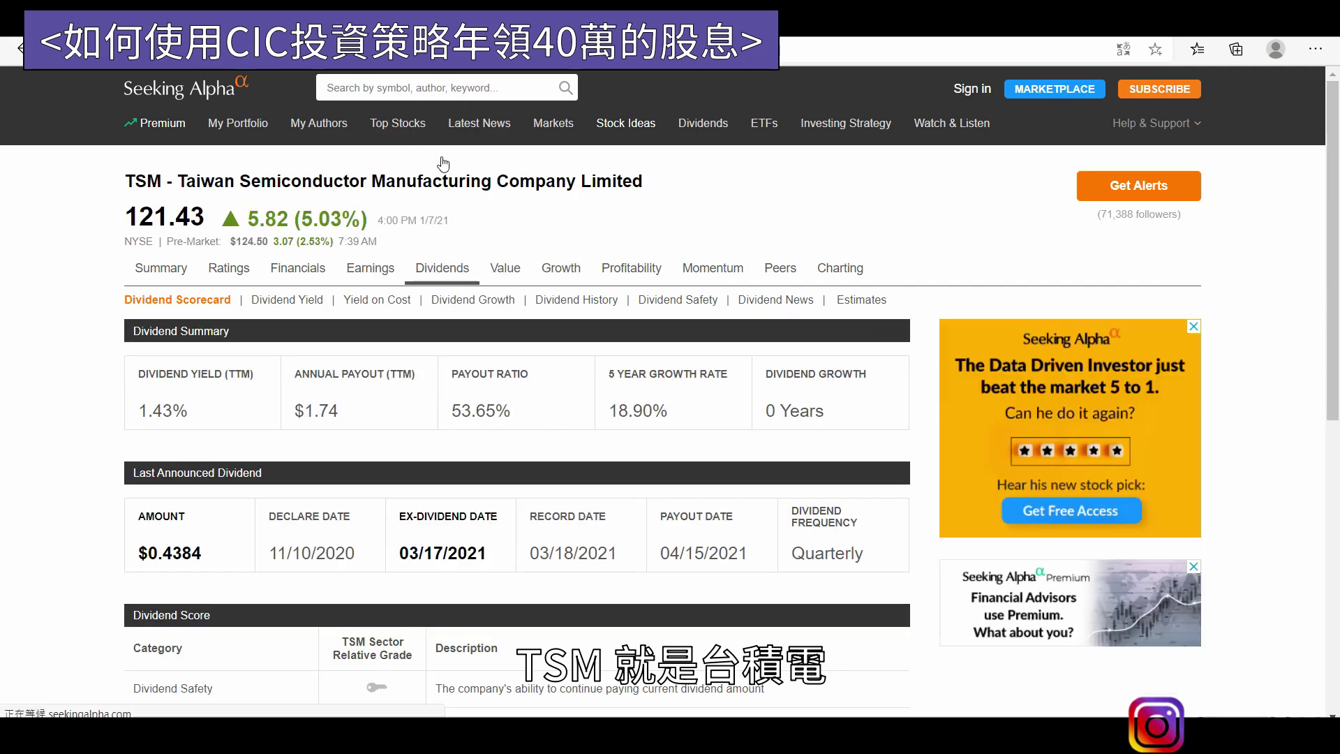
Step: Review TSM's Dividend Summary by highlighting the dividend yield, annual payout, payout ratio, 5 year growth rate and dividend growth entries
mouse_move(766, 410)
left_mouse_down()
mouse_move(809, 408)
mouse_move(844, 374)
mouse_move(768, 422)
left_mouse_up()
left_click(792, 401)
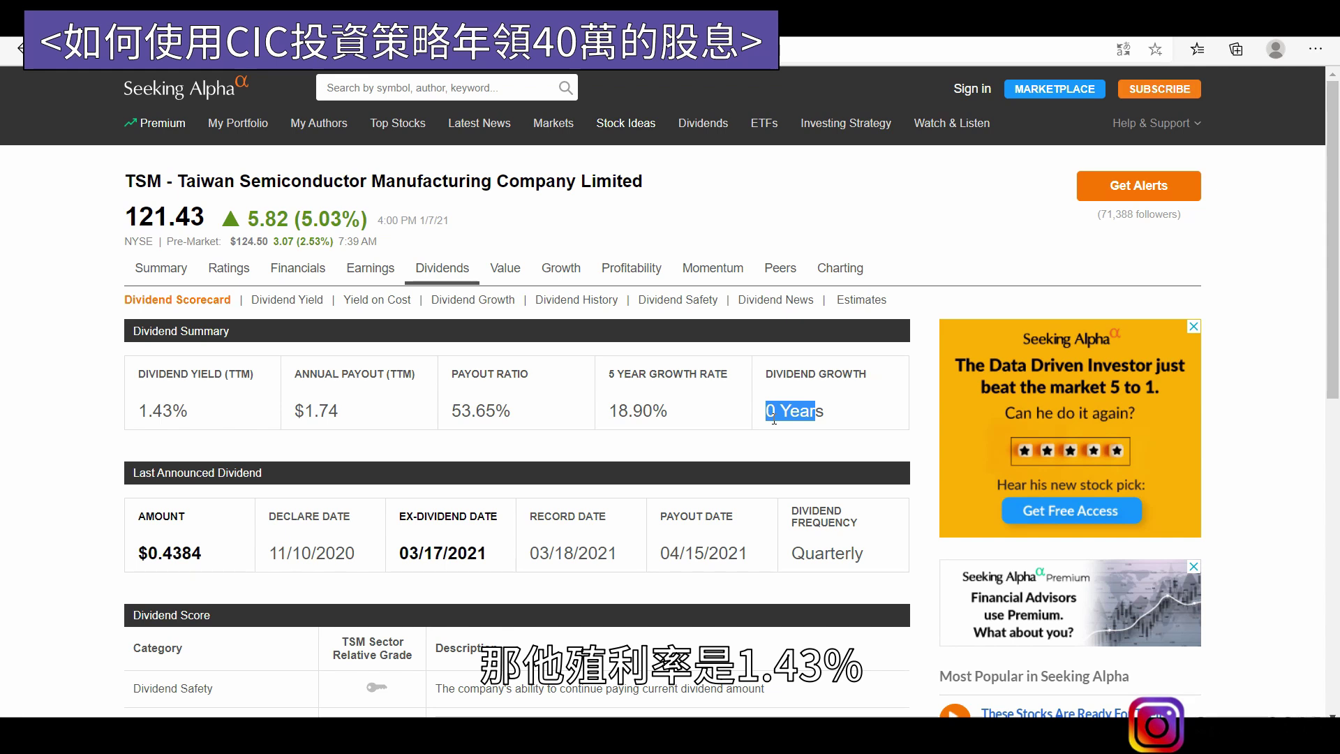
left_click_drag(190, 412, 137, 413)
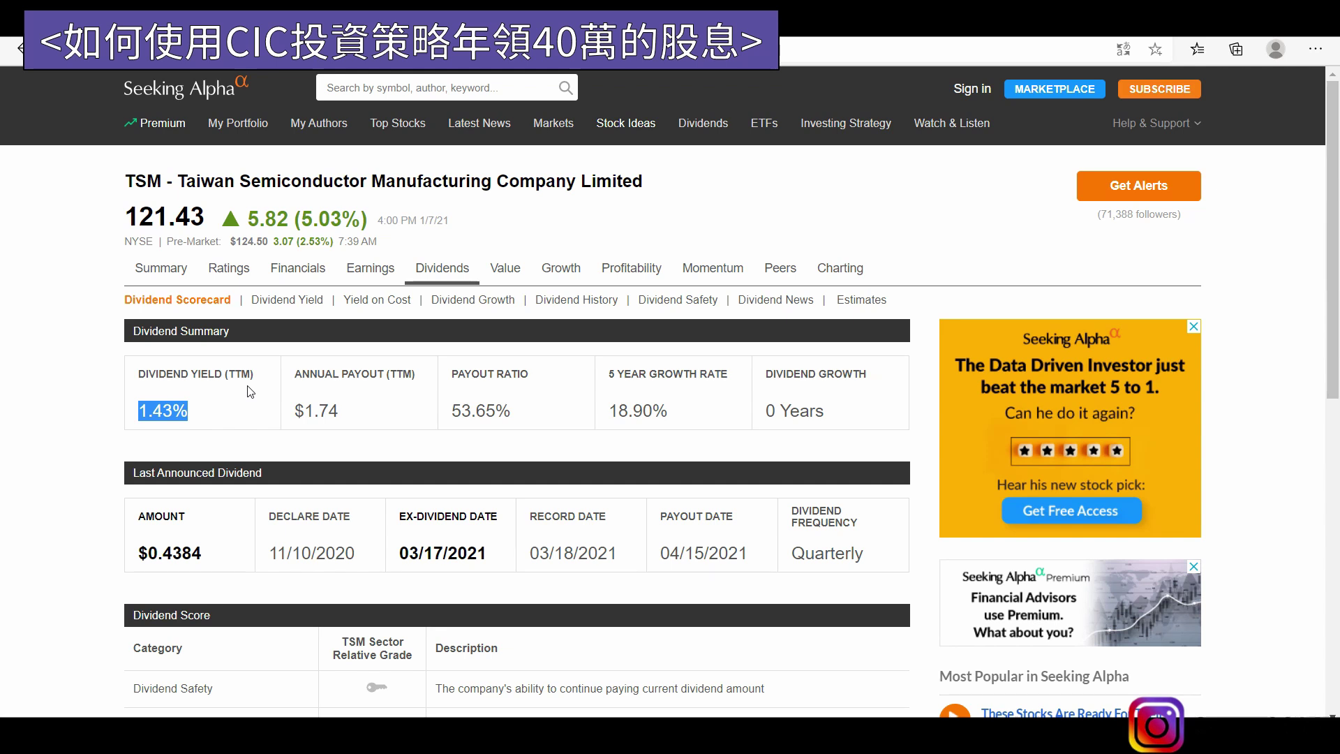
left_click_drag(318, 410, 341, 410)
double_click(307, 410)
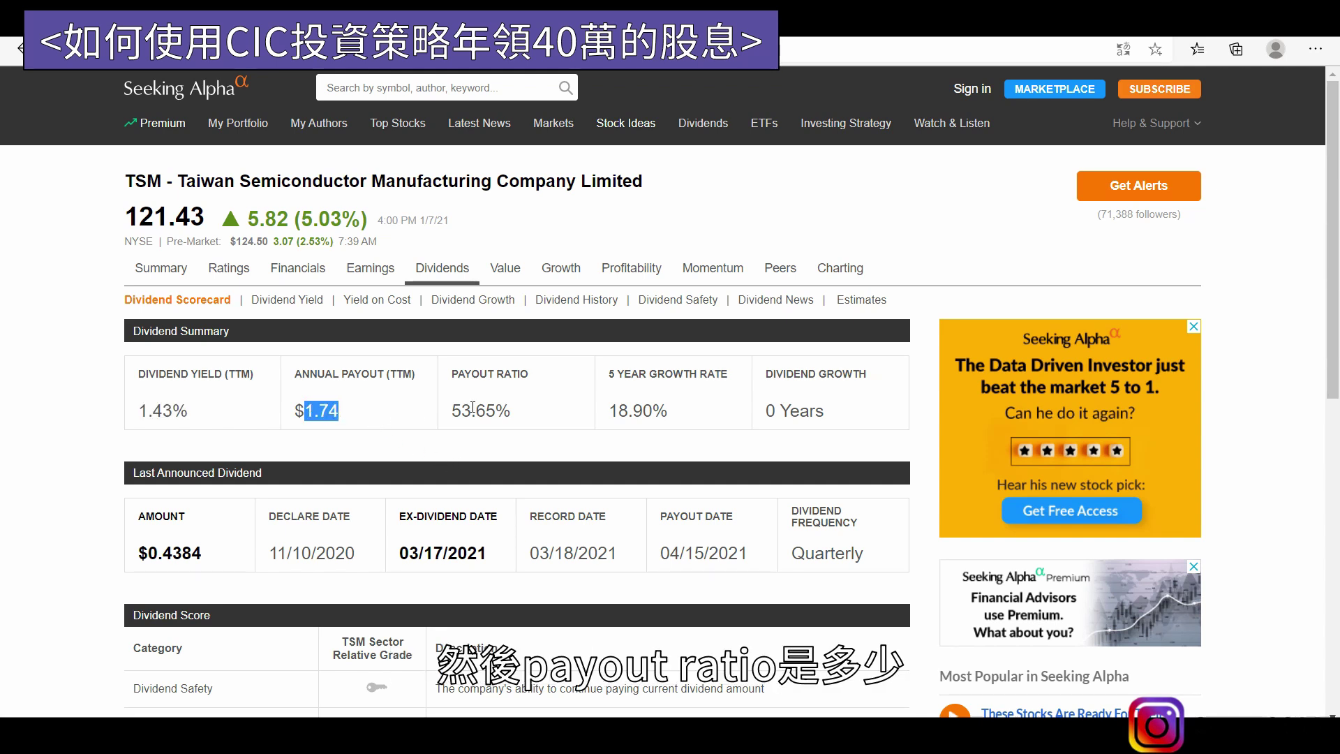
left_click_drag(450, 410, 542, 410)
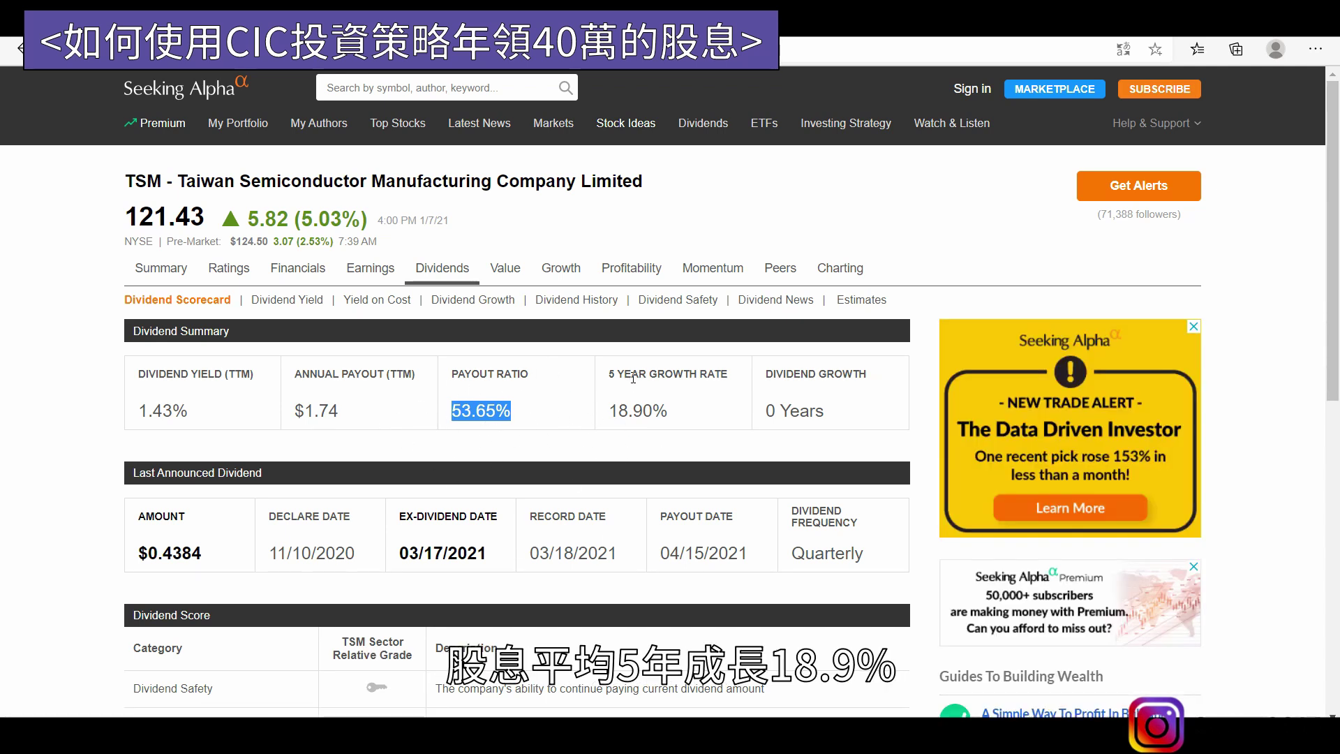
left_click_drag(614, 375, 728, 376)
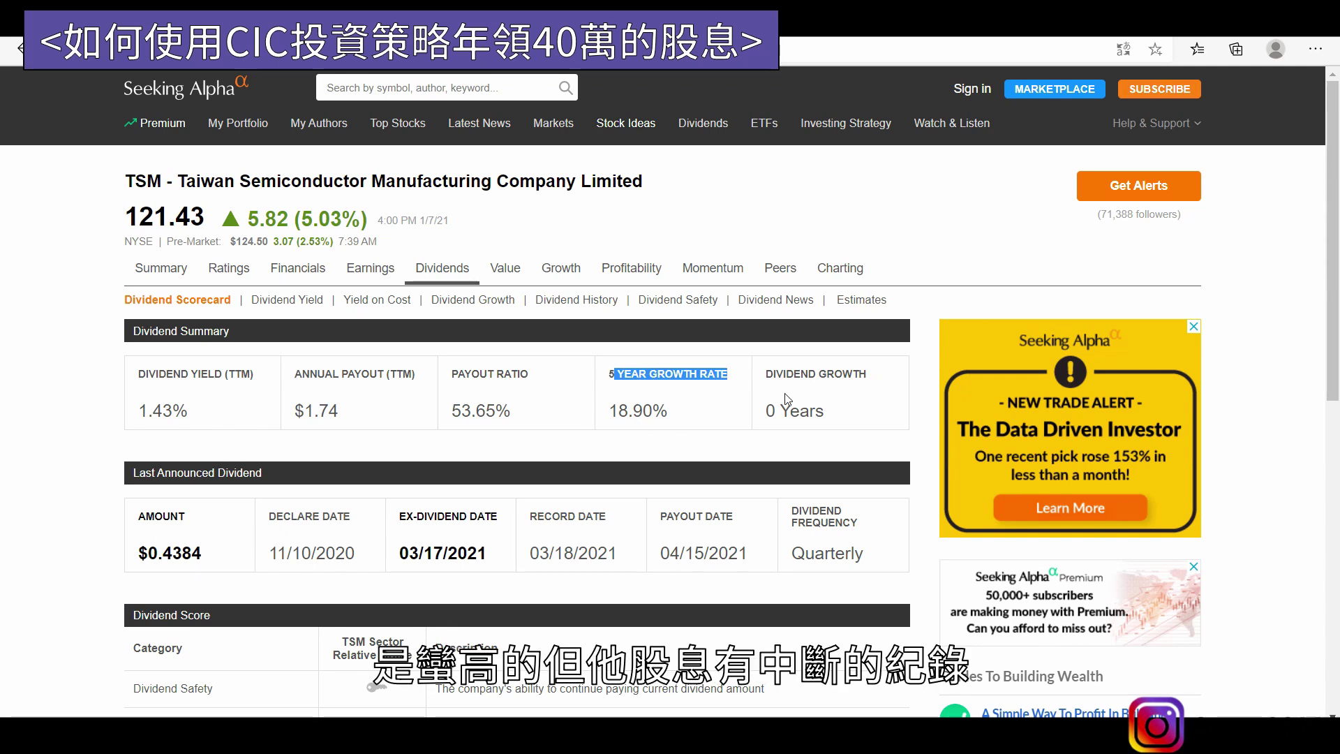
left_click_drag(776, 410, 846, 408)
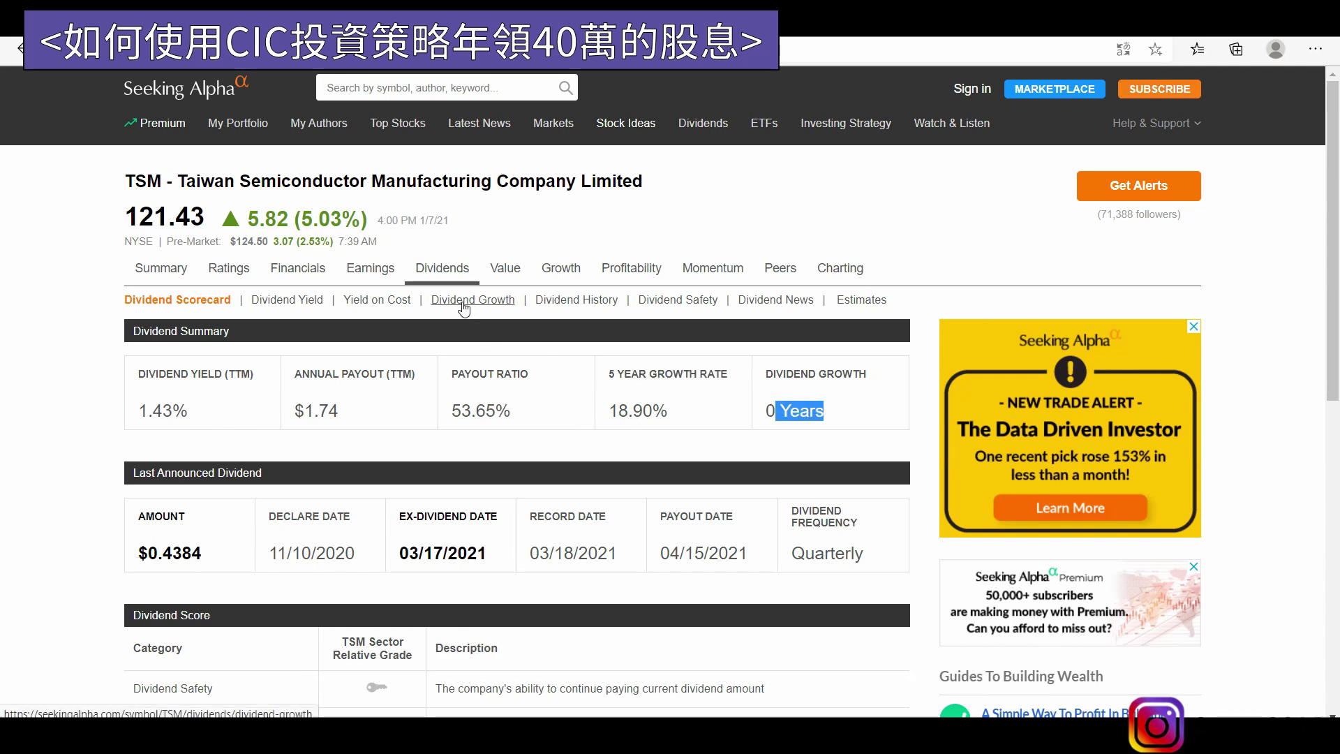
Step: Open TSM's Dividend Growth page and examine the years of growth, growth rates and the latest years in the dividend history chart
left_click(485, 301)
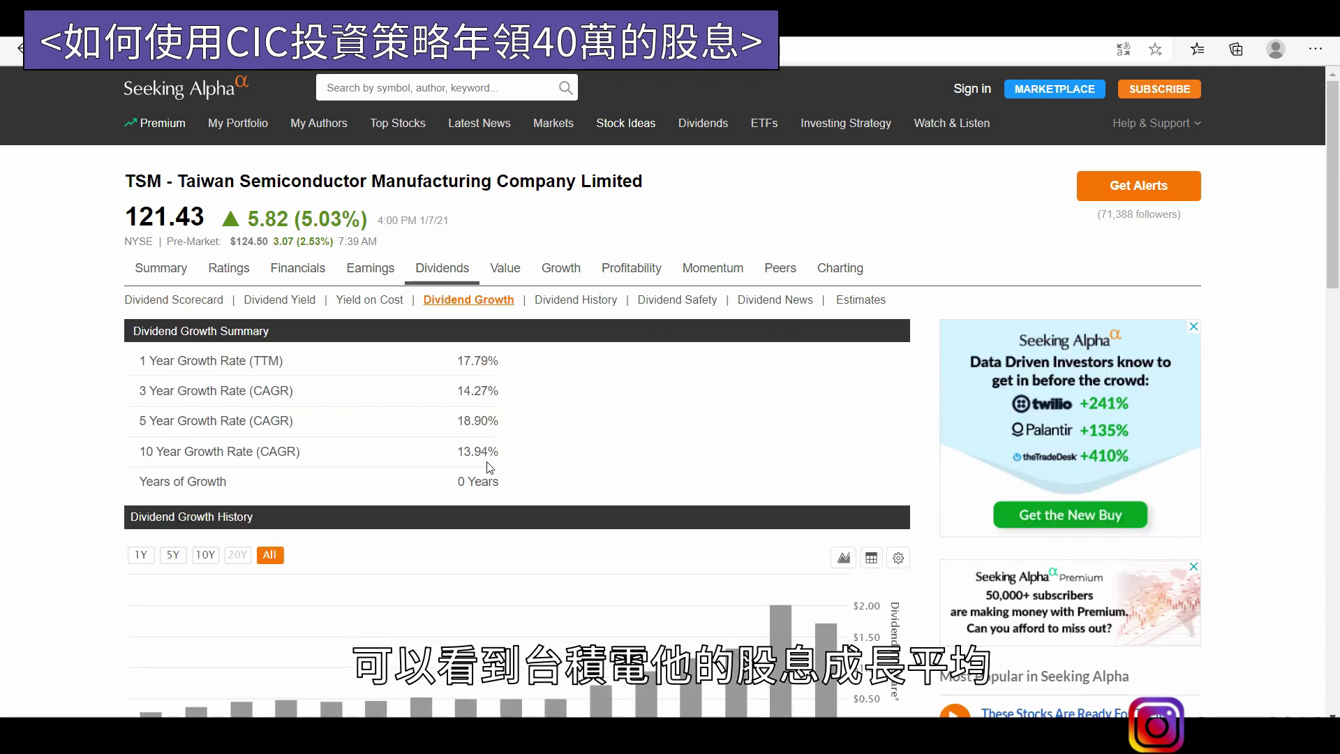
scroll(482, 355, "down", 1)
left_click_drag(139, 387, 254, 385)
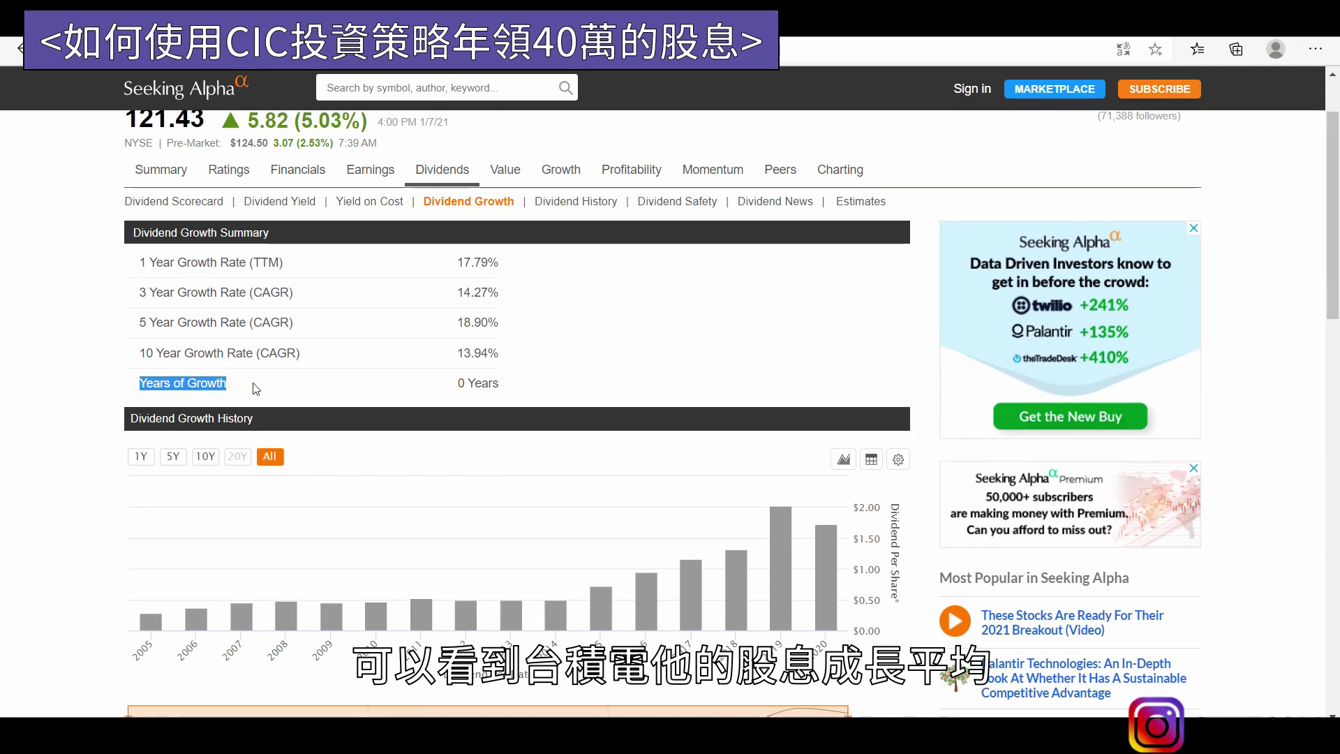
left_click_drag(498, 383, 465, 383)
mouse_move(791, 514)
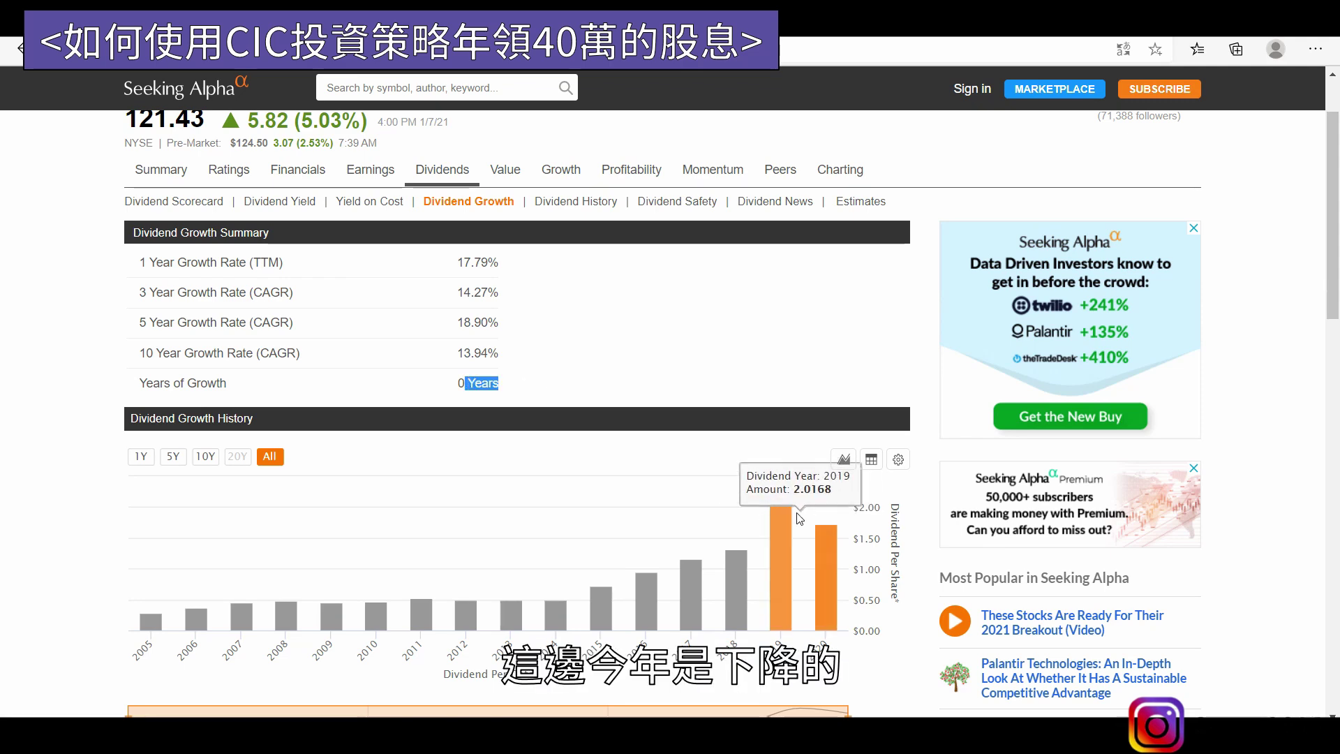
mouse_move(852, 541)
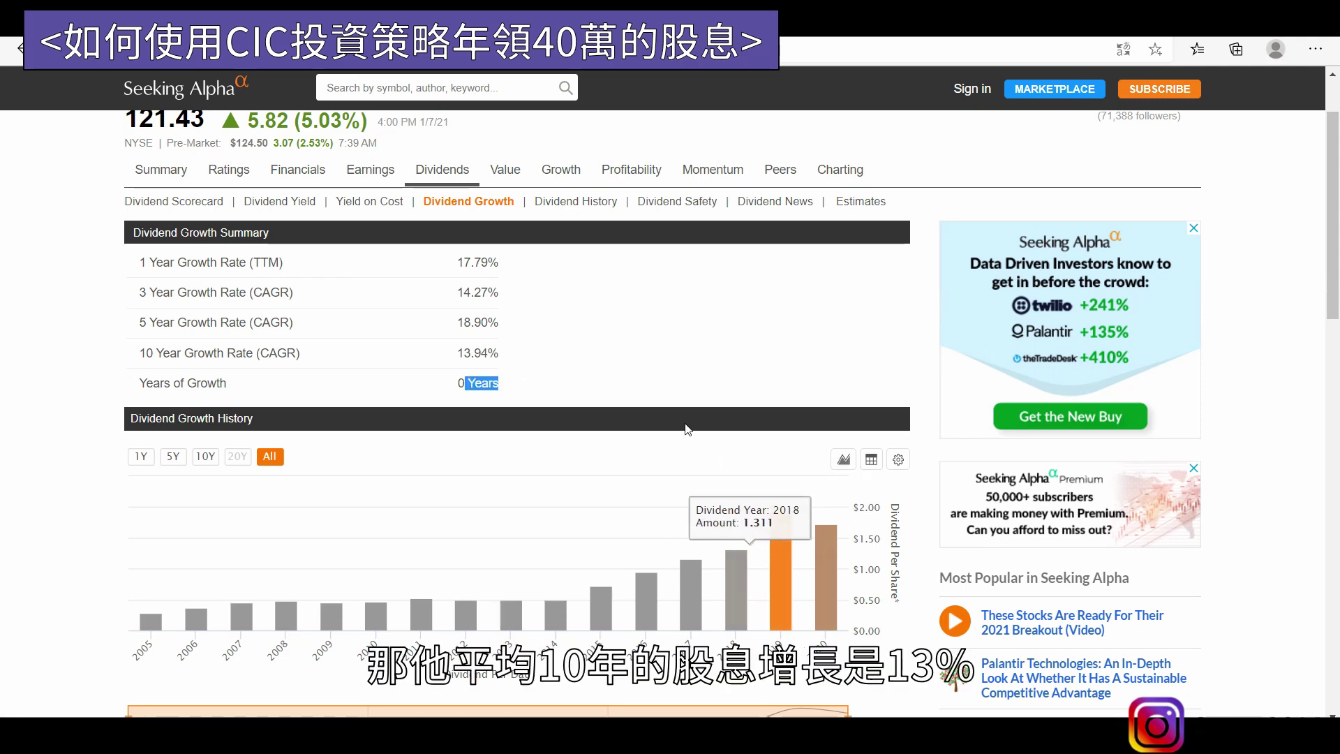
triple_click(477, 293)
scroll(663, 574, "down", 2)
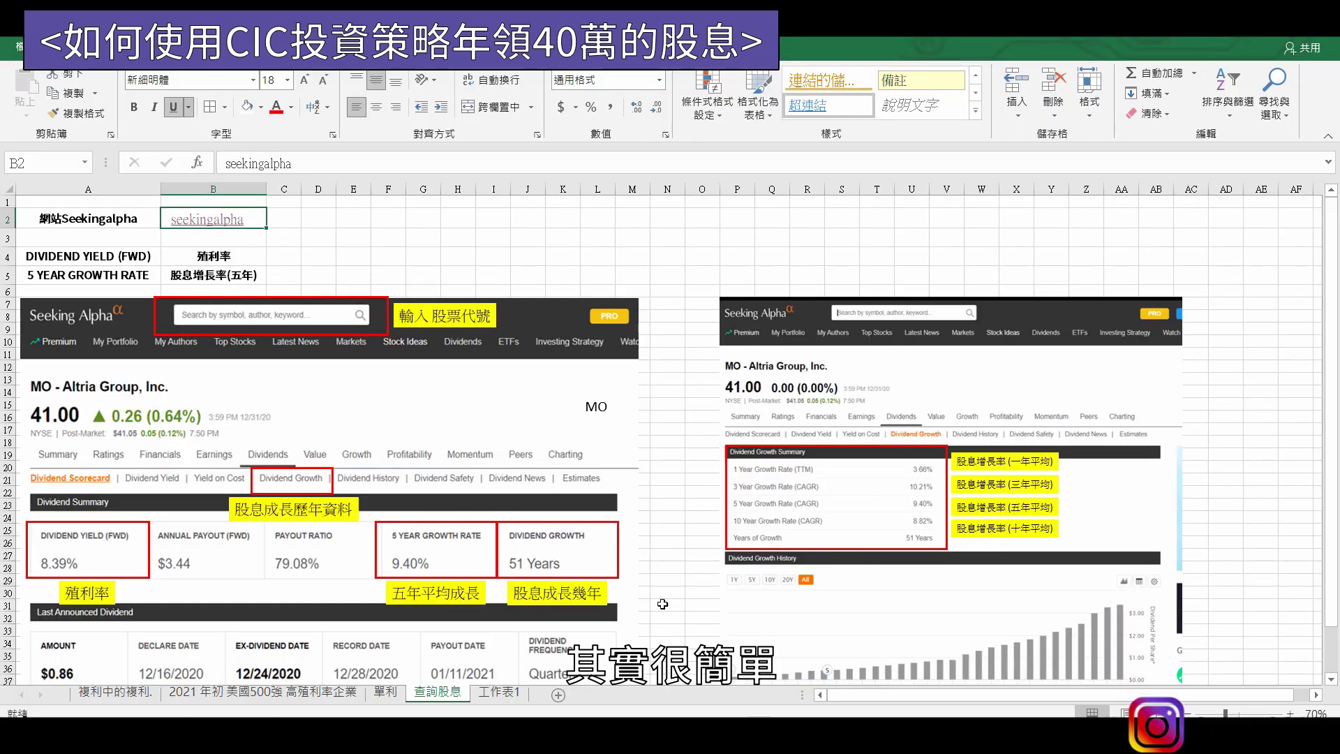
Step: Switch back to the Excel workbook and show the 工作表1 sheet with the instructions for obtaining the file
left_click(501, 693)
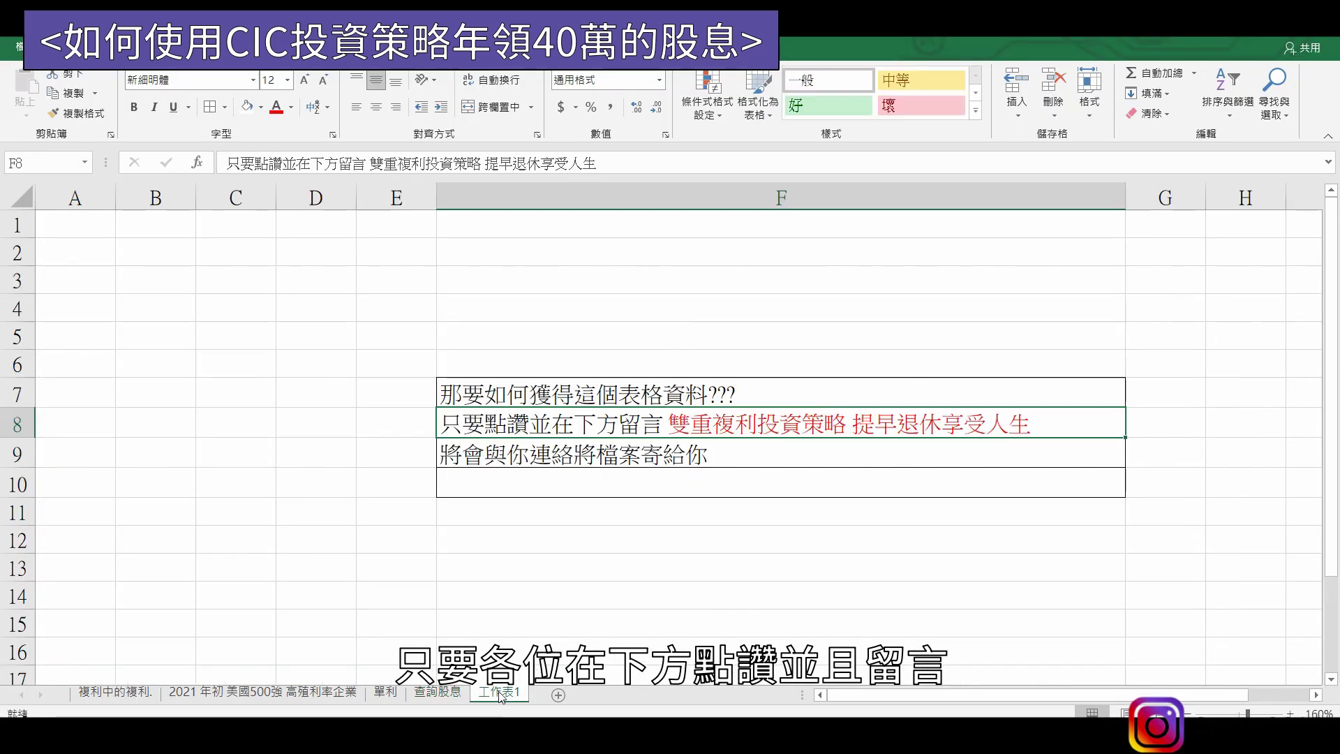